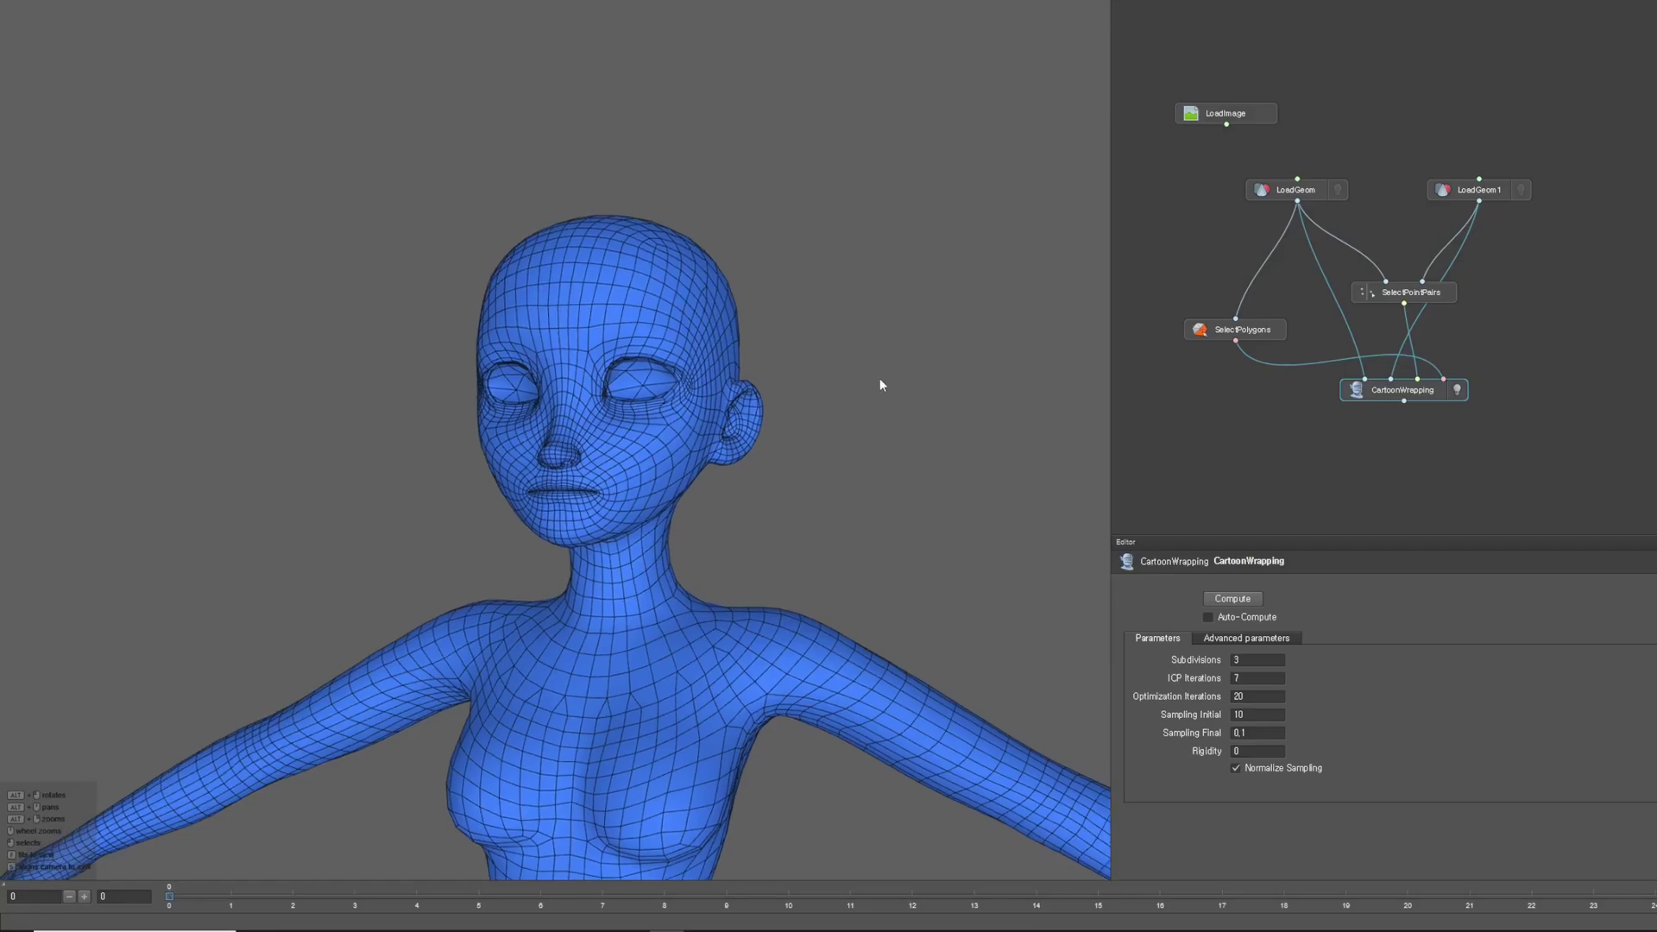
# Orbit and zoom the wrapped character to inspect topology of the head, legs and feet
pyautogui.keyDown('alt'); pyautogui.moveTo(706, 323); pyautogui.dragTo(721, 399, button='right'); pyautogui.keyUp('alt')
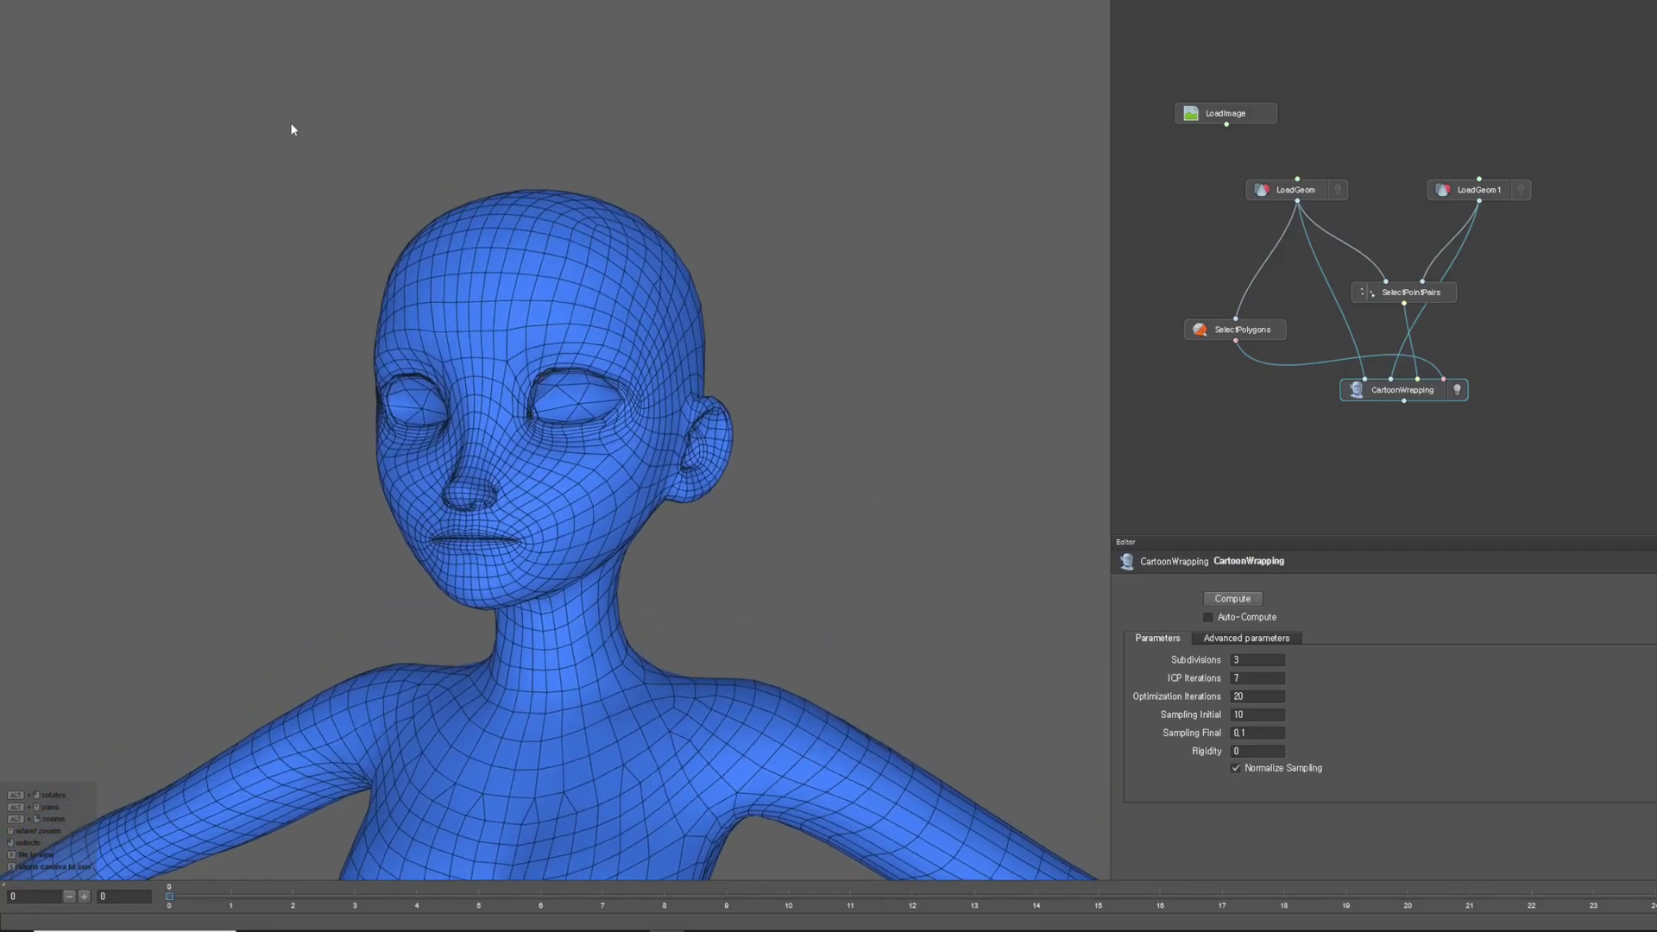
pyautogui.scroll(5, 603, 358)
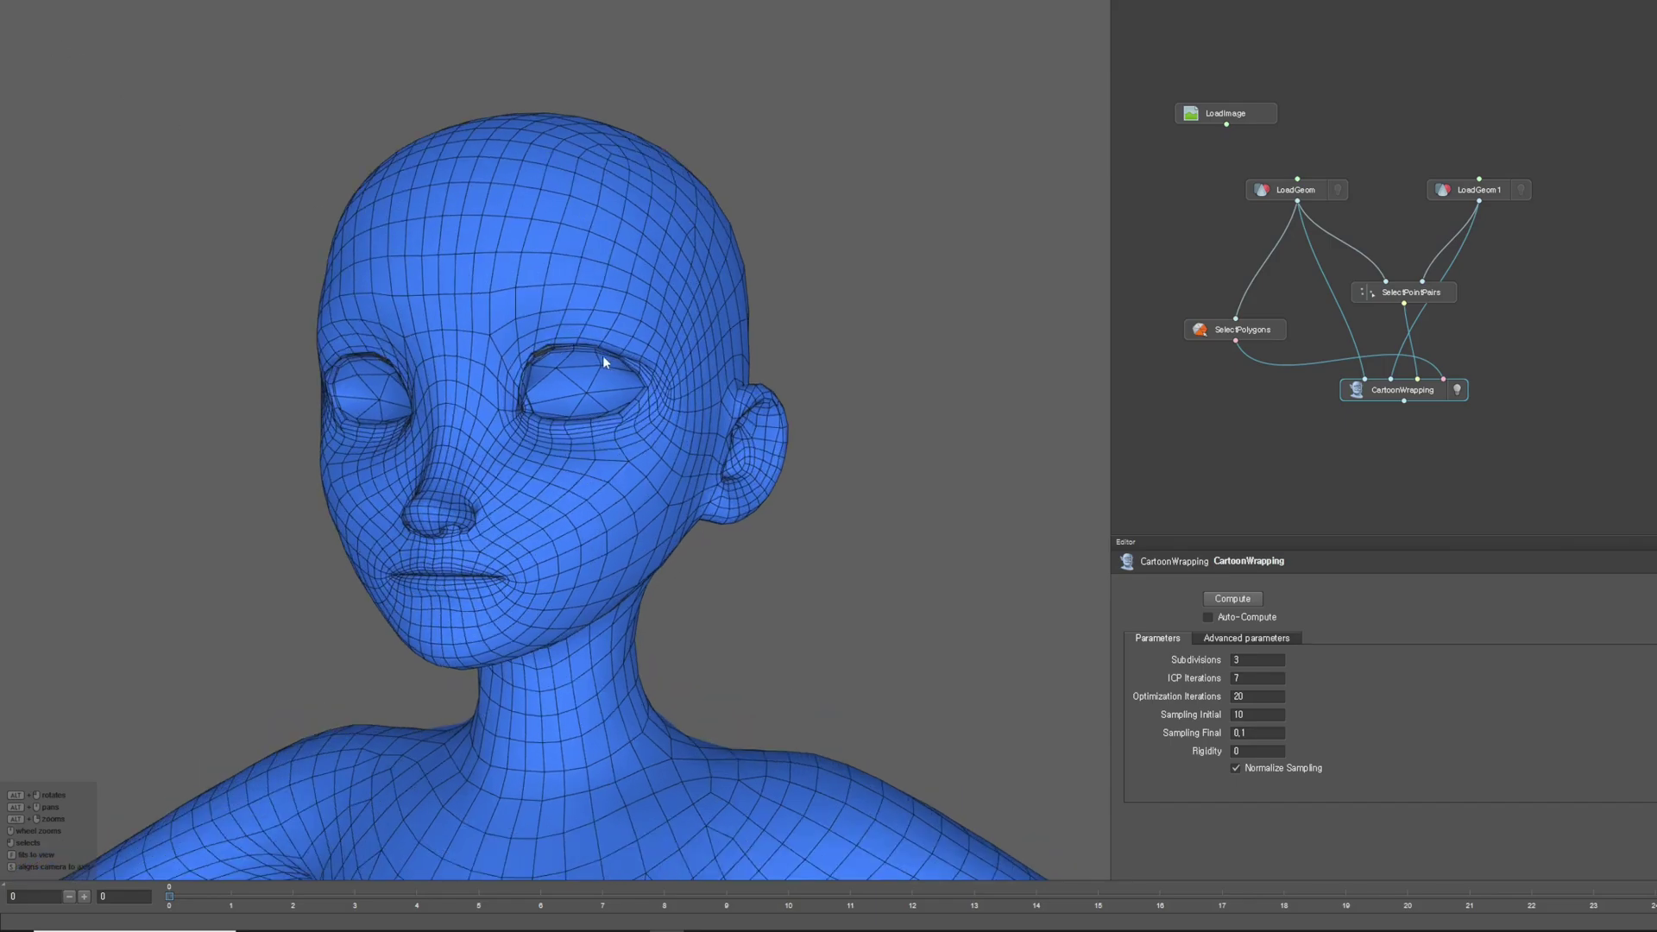
pyautogui.keyDown('alt'); pyautogui.moveTo(623, 403); pyautogui.dragTo(603, 328); pyautogui.keyUp('alt')
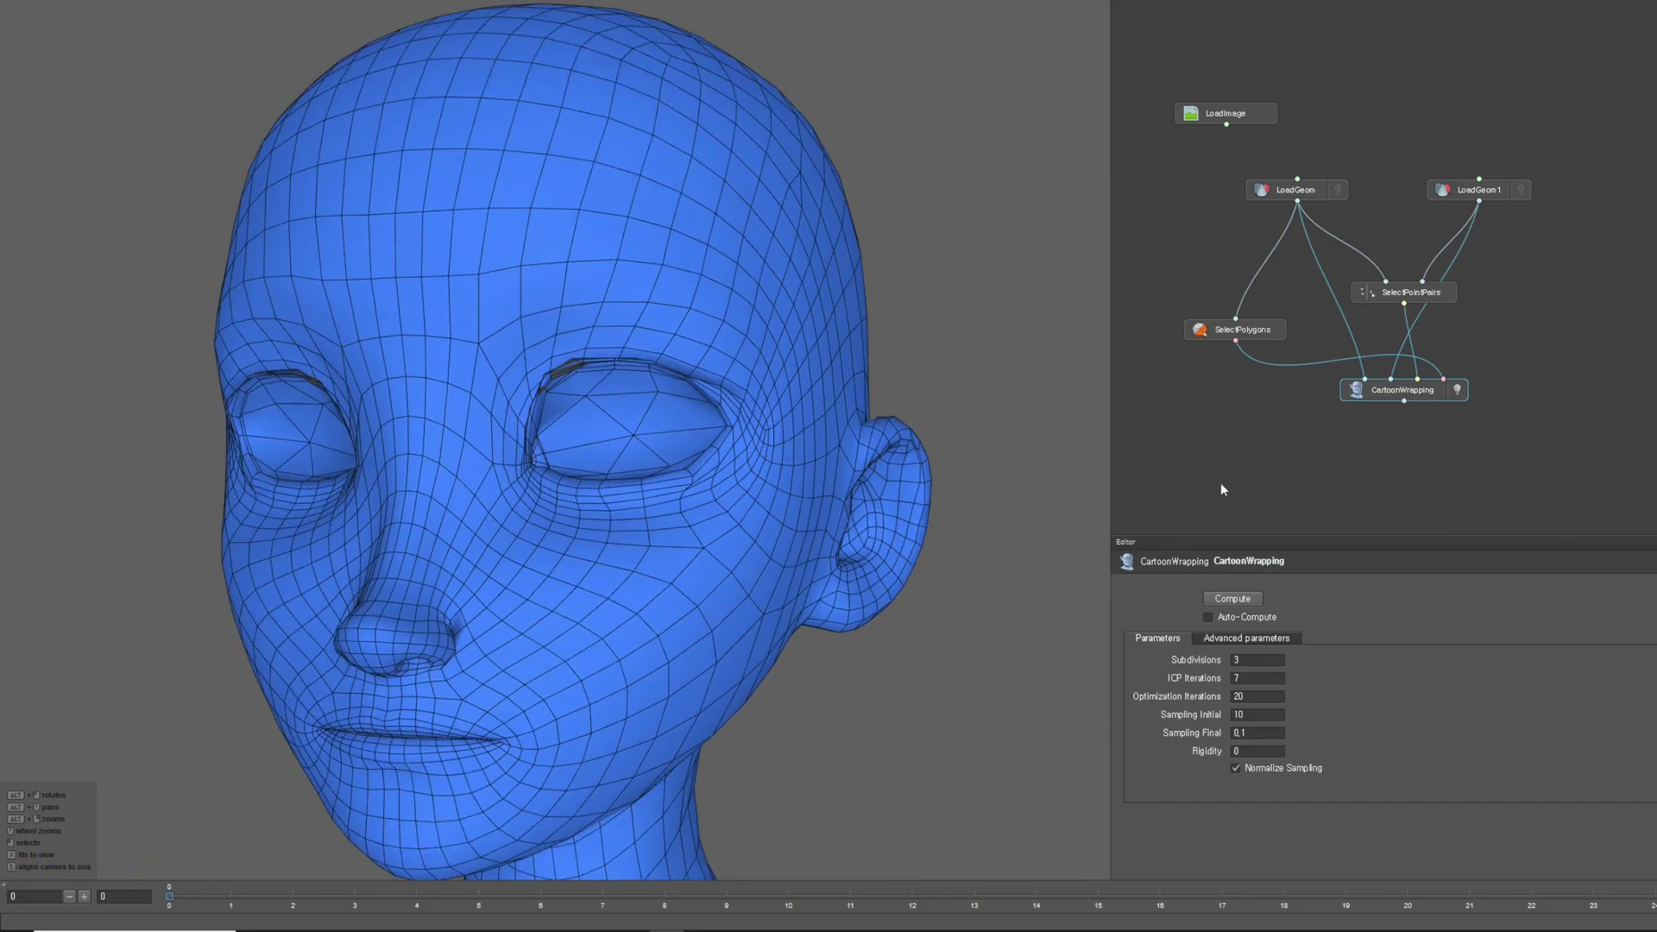
pyautogui.scroll(-1, 1312, 466)
pyautogui.scroll(-3, 806, 547)
pyautogui.keyDown('alt'); pyautogui.moveTo(806, 547); pyautogui.dragTo(986, 424); pyautogui.keyUp('alt')
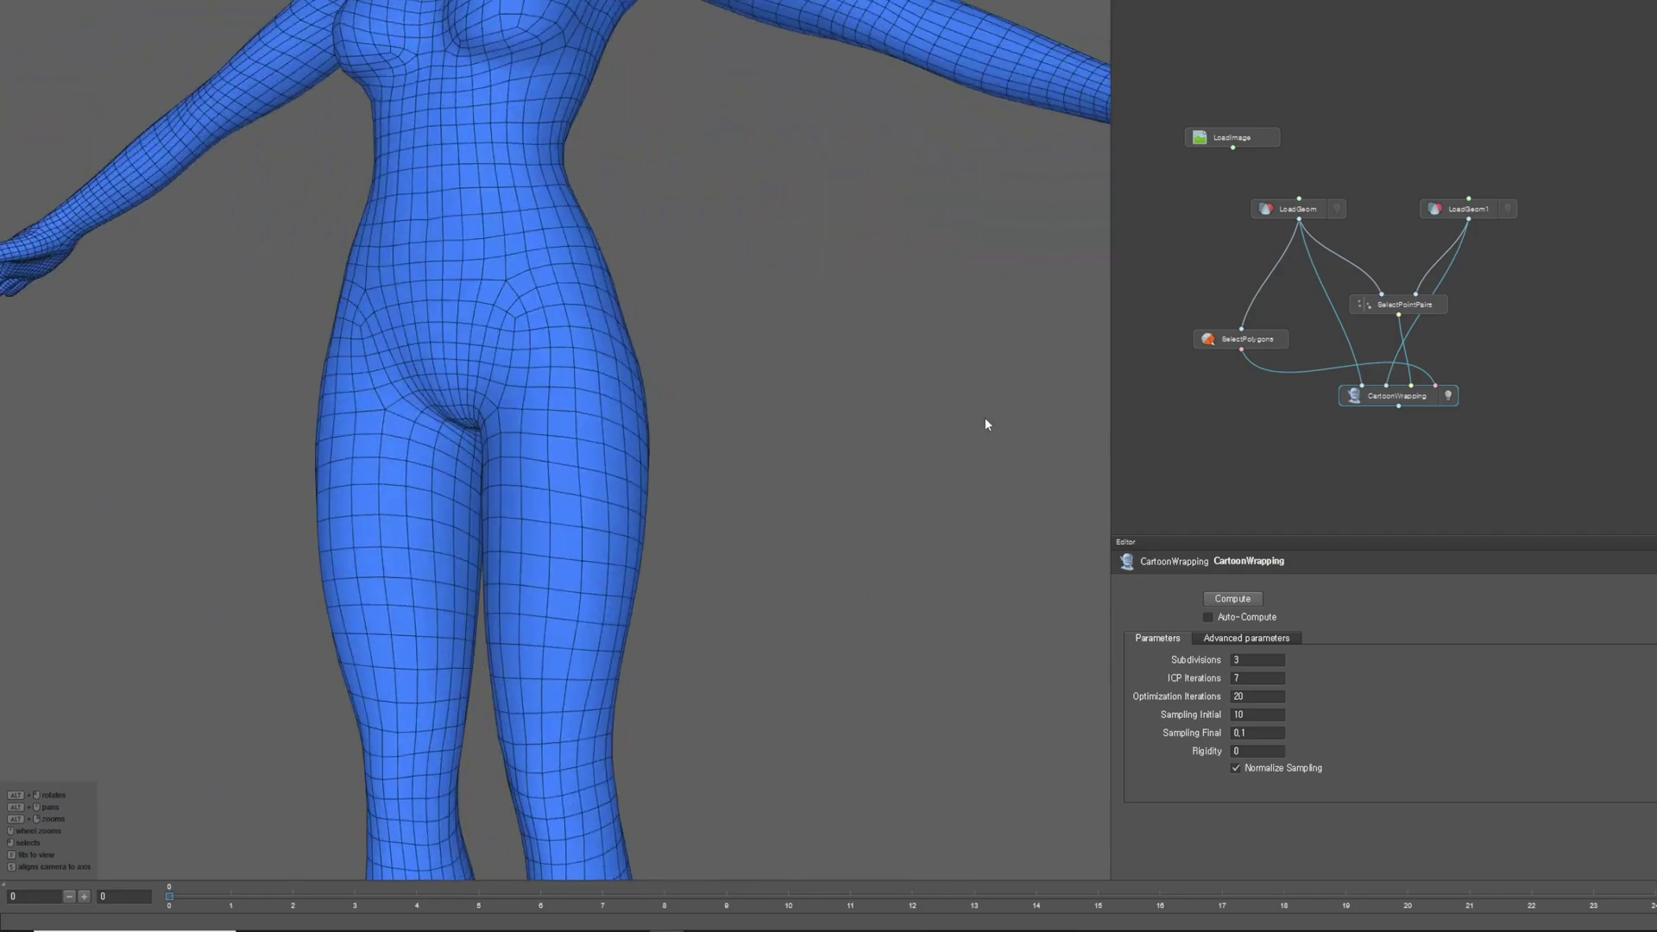
pyautogui.scroll(-4, 1002, 391)
pyautogui.keyDown('alt'); pyautogui.moveTo(762, 566); pyautogui.dragTo(623, 457); pyautogui.keyUp('alt')
pyautogui.scroll(4, 644, 636)
pyautogui.keyDown('alt'); pyautogui.moveTo(644, 636); pyautogui.dragTo(592, 366); pyautogui.keyUp('alt')
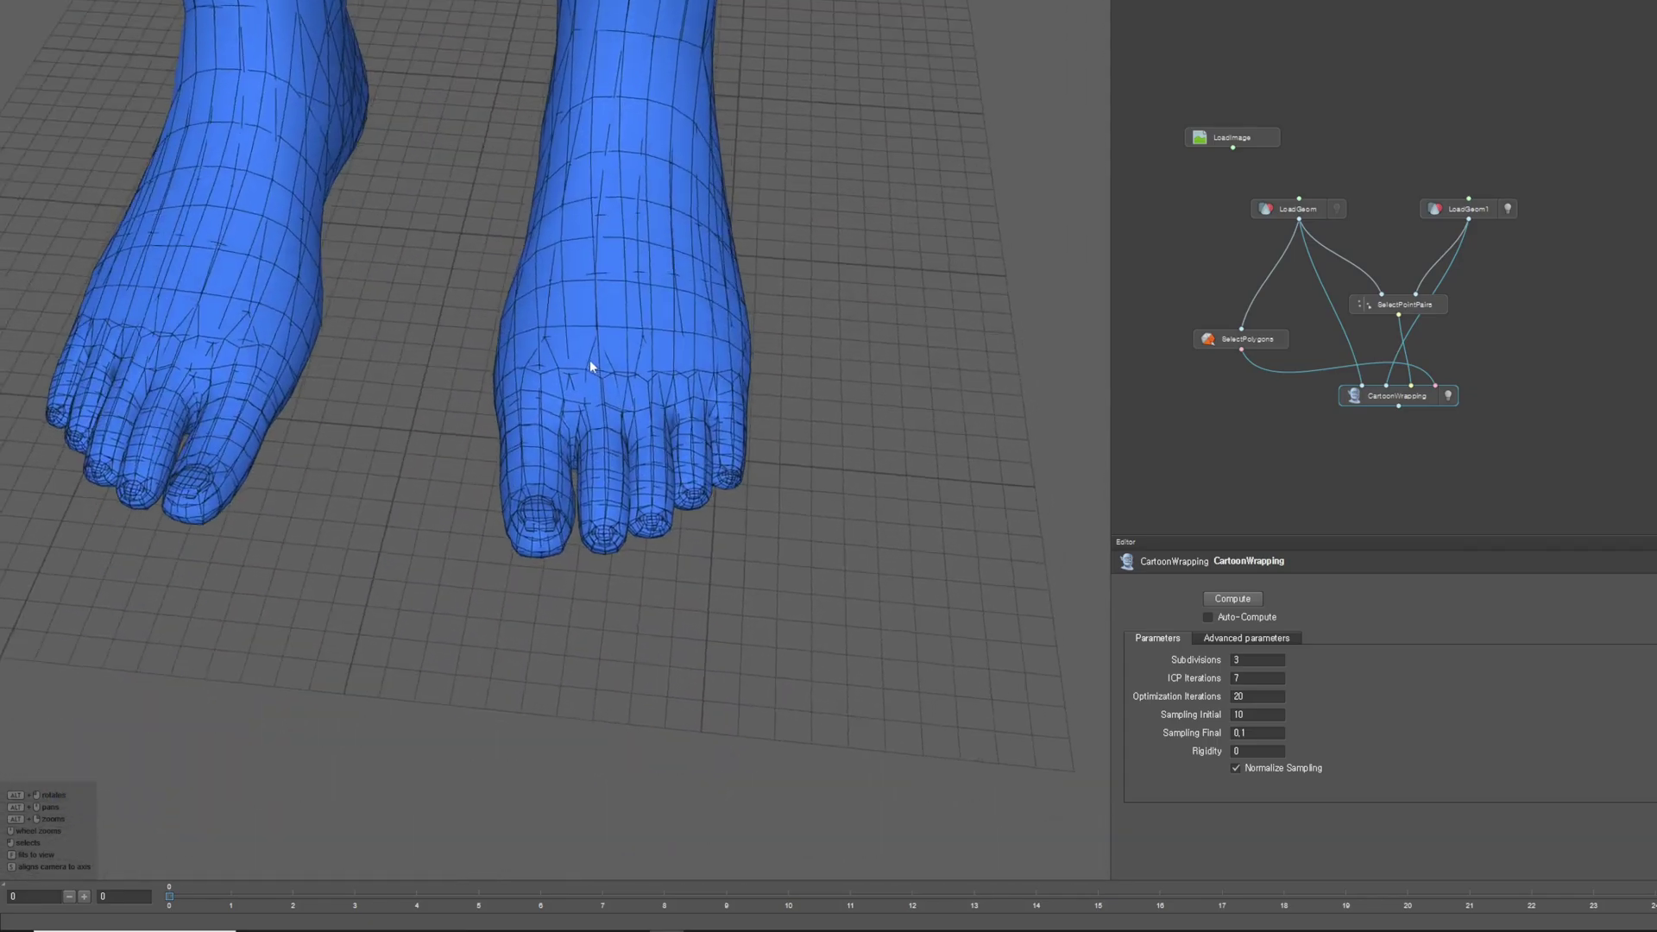
pyautogui.scroll(4, 629, 423)
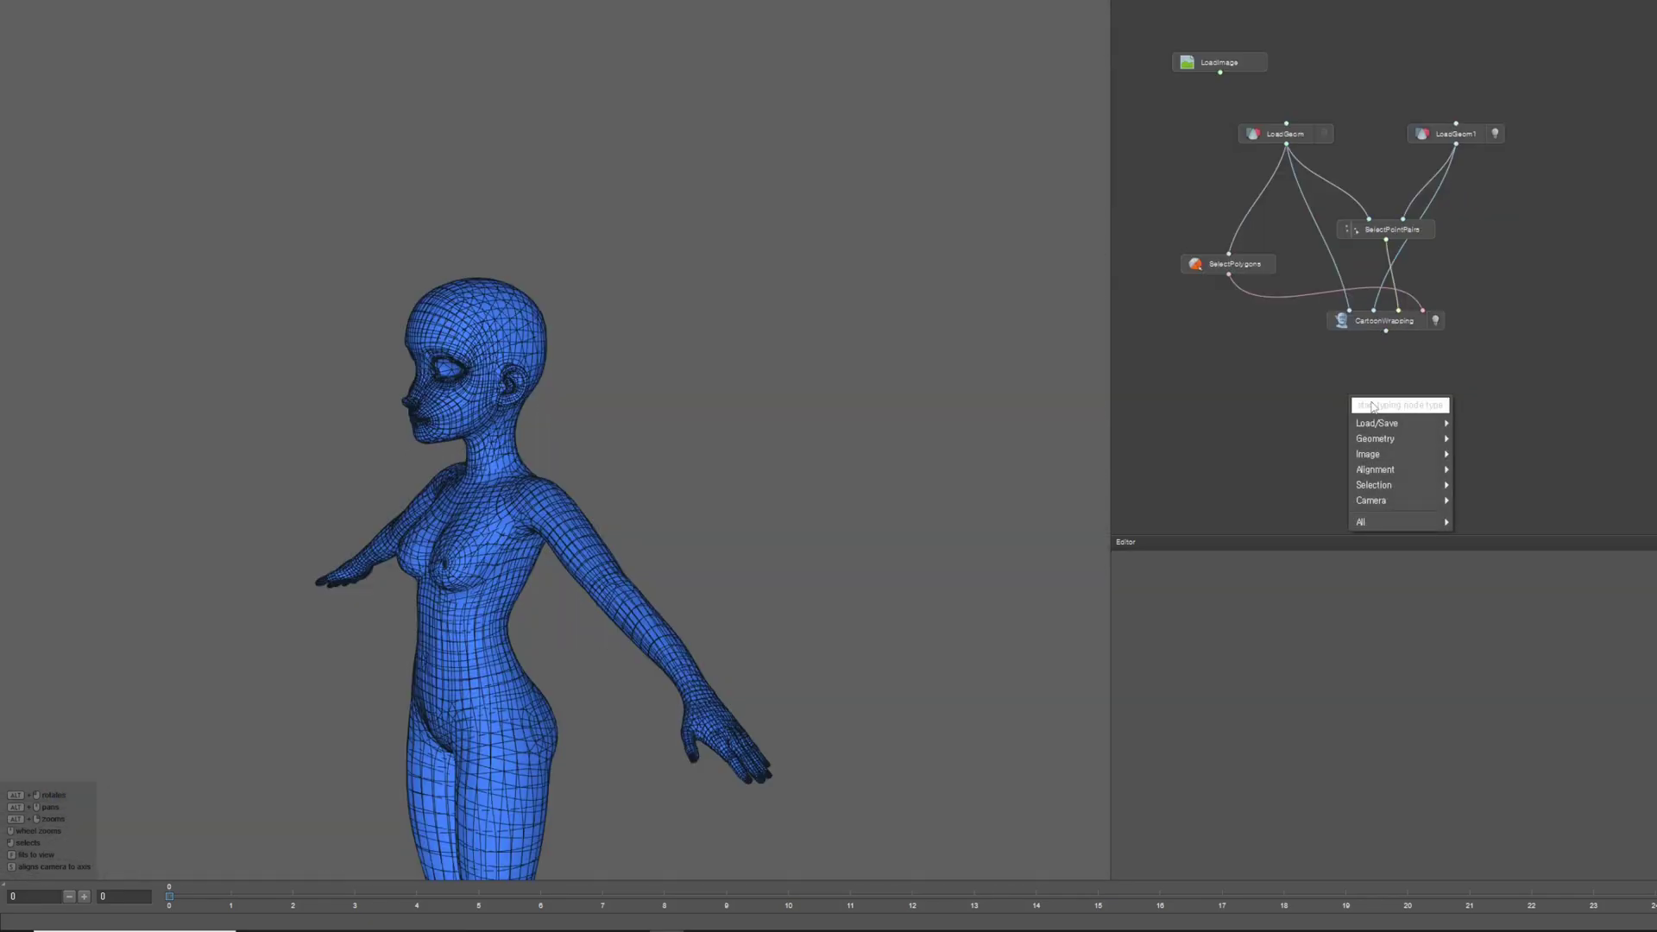
# Add a Brush node and wire CartoonWrapping, LoadGeom1 and LoadGeom into its inputs
pyautogui.write('brus')
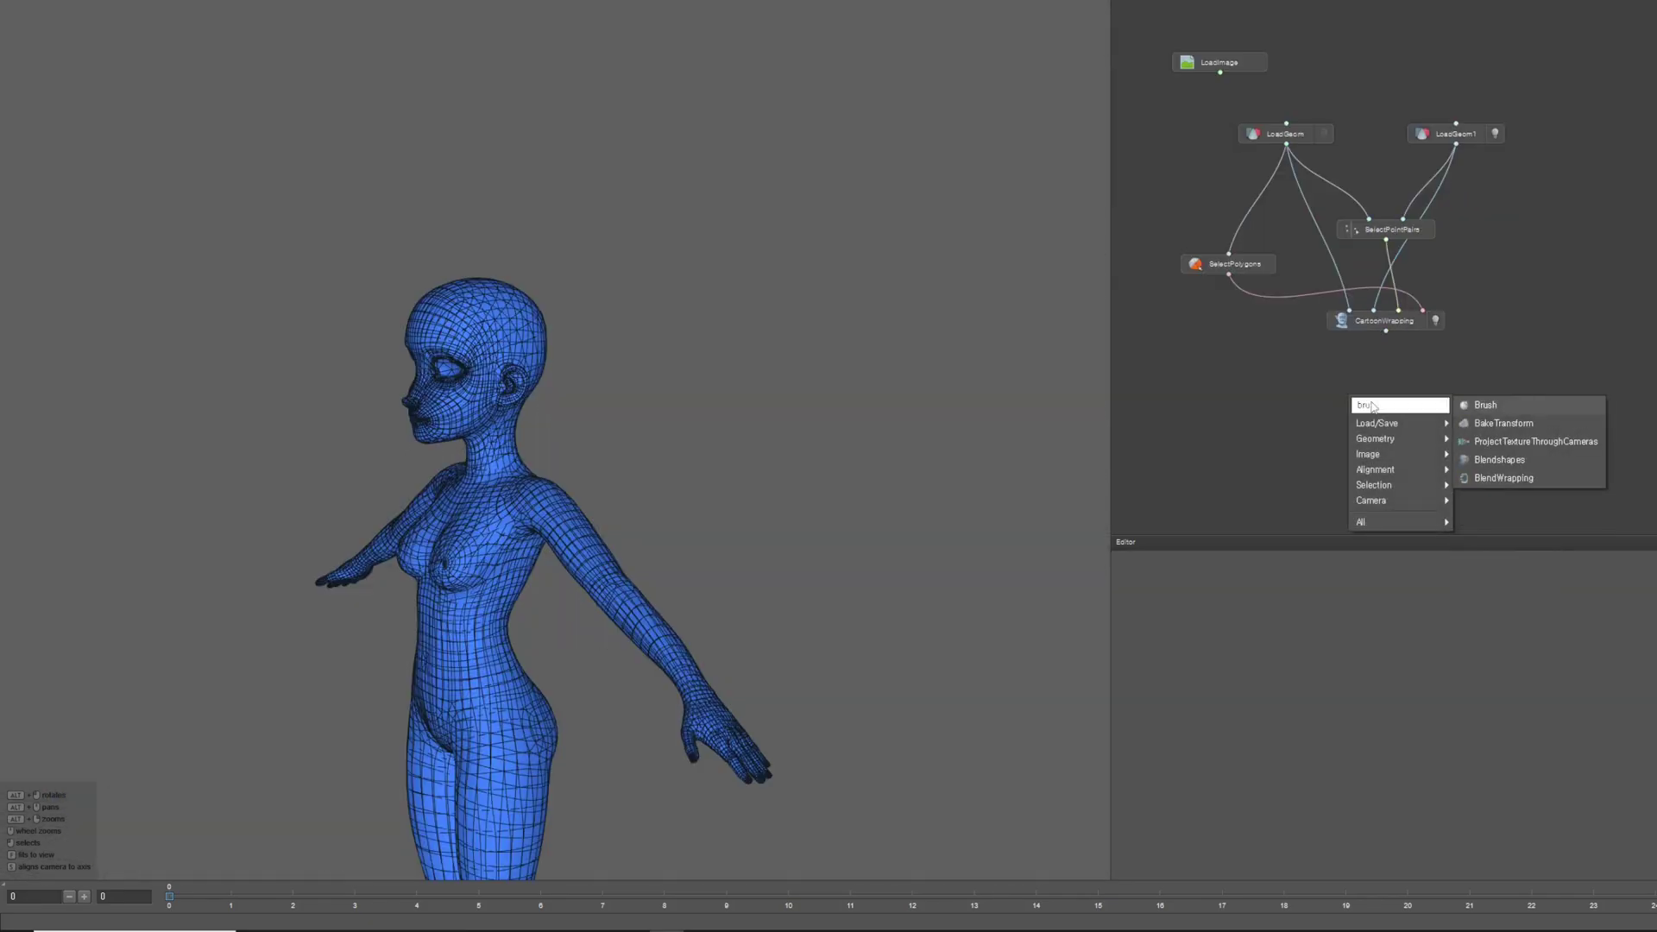
pyautogui.click(1486, 405)
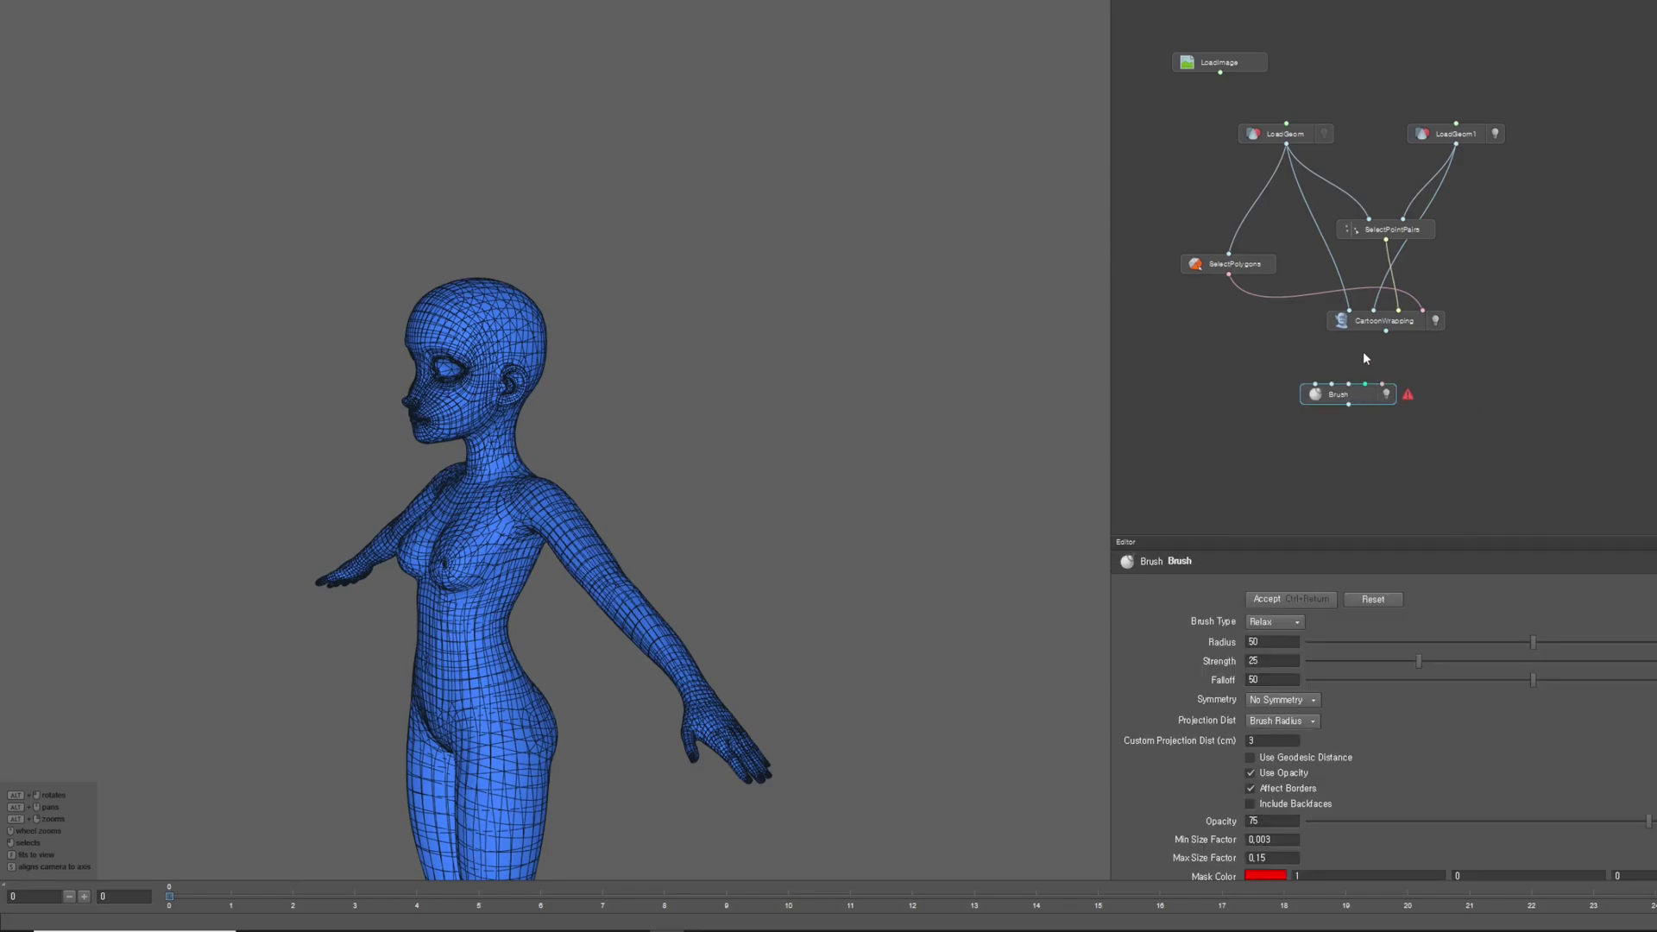
pyautogui.moveTo(1386, 332)
pyautogui.mouseDown()
pyautogui.moveTo(1318, 379)
pyautogui.moveTo(1336, 415)
pyautogui.mouseUp()
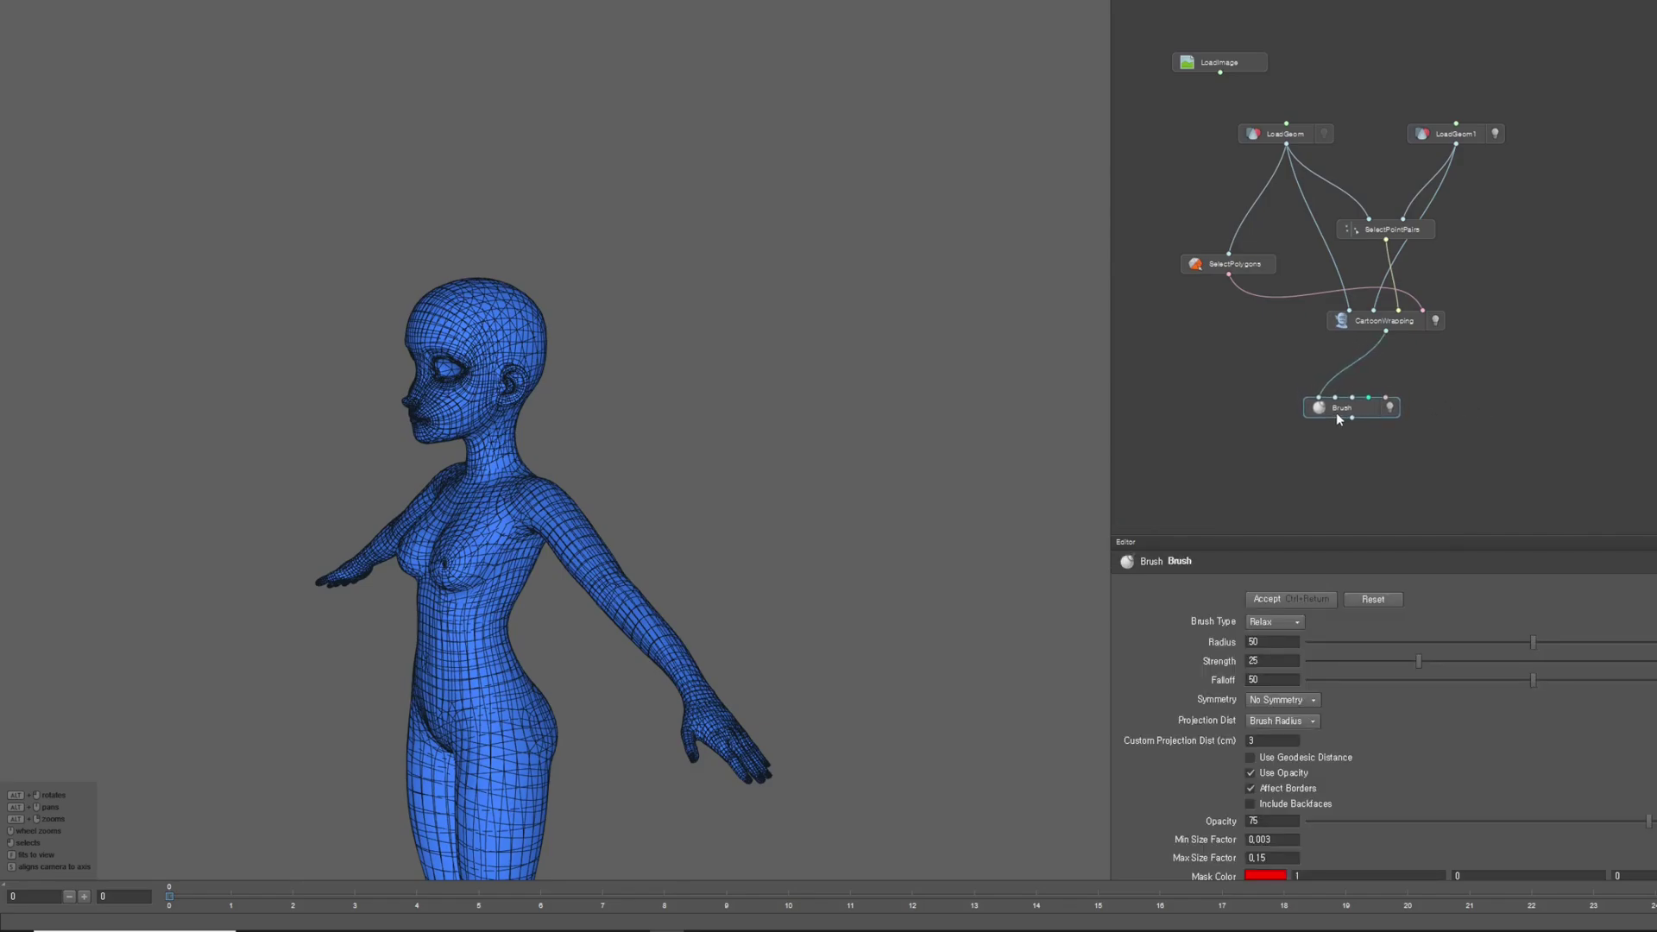
pyautogui.moveTo(1456, 144); pyautogui.dragTo(1335, 398)
pyautogui.moveTo(1286, 144); pyautogui.dragTo(1351, 398)
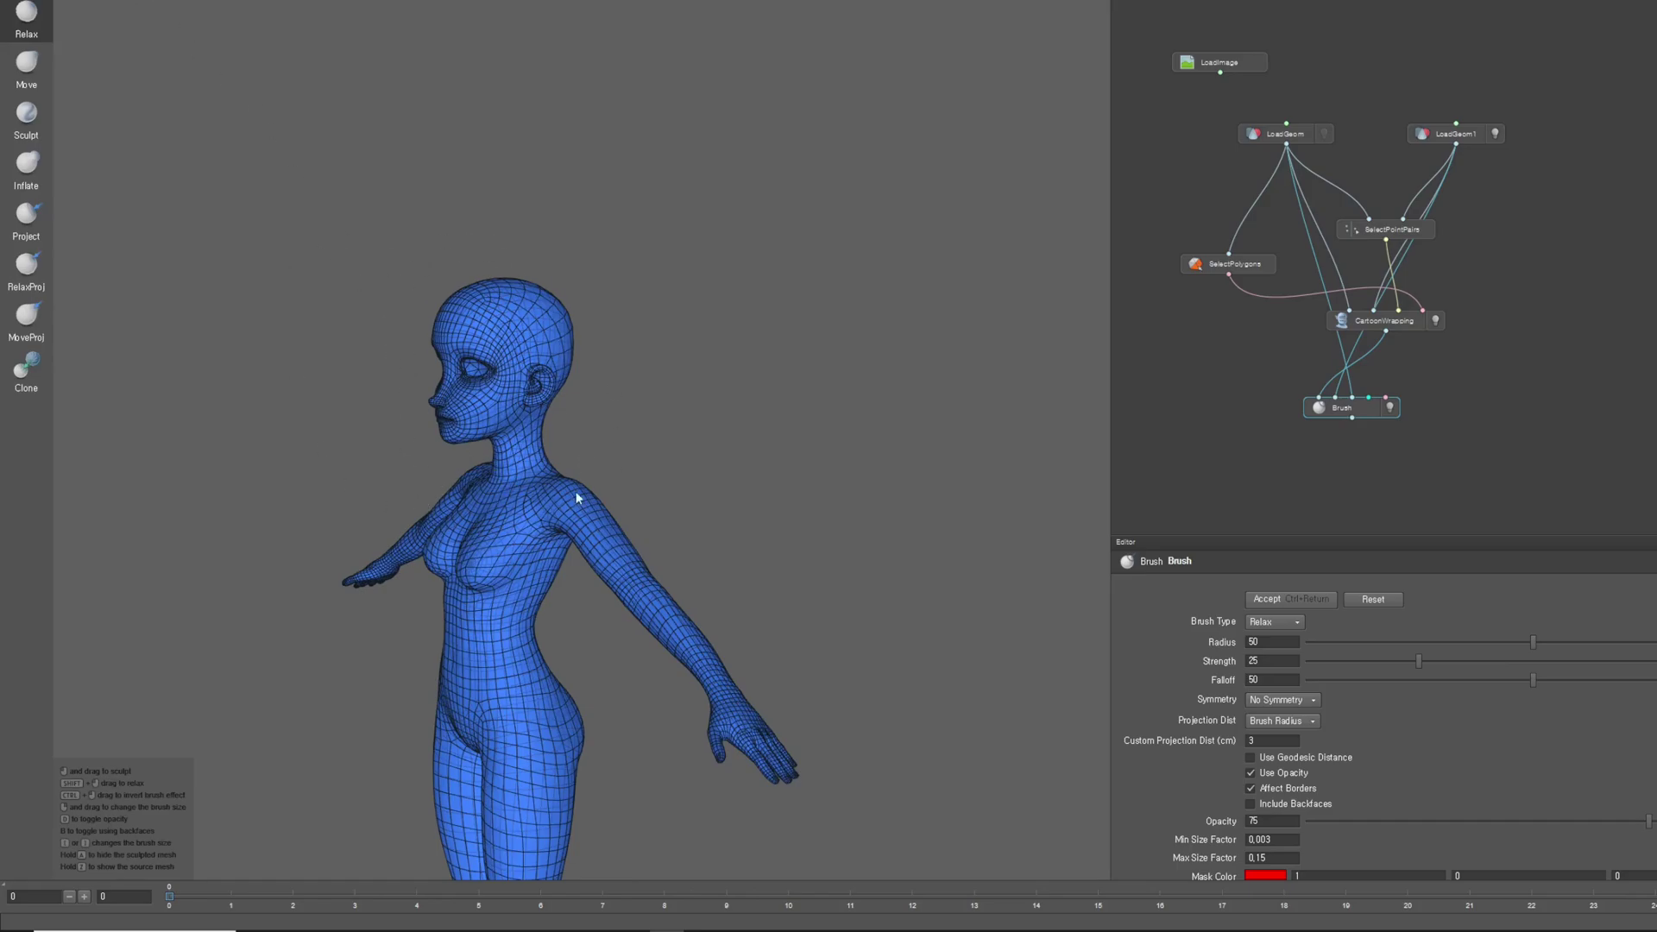
# Give the Brush Topological symmetry, Radius 16, and Strength and Falloff of 7
pyautogui.scroll(5, 521, 490)
pyautogui.moveTo(440, 407)
pyautogui.keyDown('alt'); pyautogui.mouseDown()
pyautogui.moveTo(452, 355)
pyautogui.moveTo(604, 619)
pyautogui.moveTo(558, 418)
pyautogui.mouseUp(); pyautogui.keyUp('alt')
pyautogui.scroll(3, 558, 417)
pyautogui.moveTo(557, 418); pyautogui.dragTo(526, 395, button='right')
pyautogui.moveTo(526, 396)
pyautogui.keyDown('alt'); pyautogui.mouseDown()
pyautogui.moveTo(575, 494)
pyautogui.moveTo(618, 536)
pyautogui.moveTo(639, 531)
pyautogui.mouseUp(); pyautogui.keyUp('alt')
pyautogui.click(1294, 700)
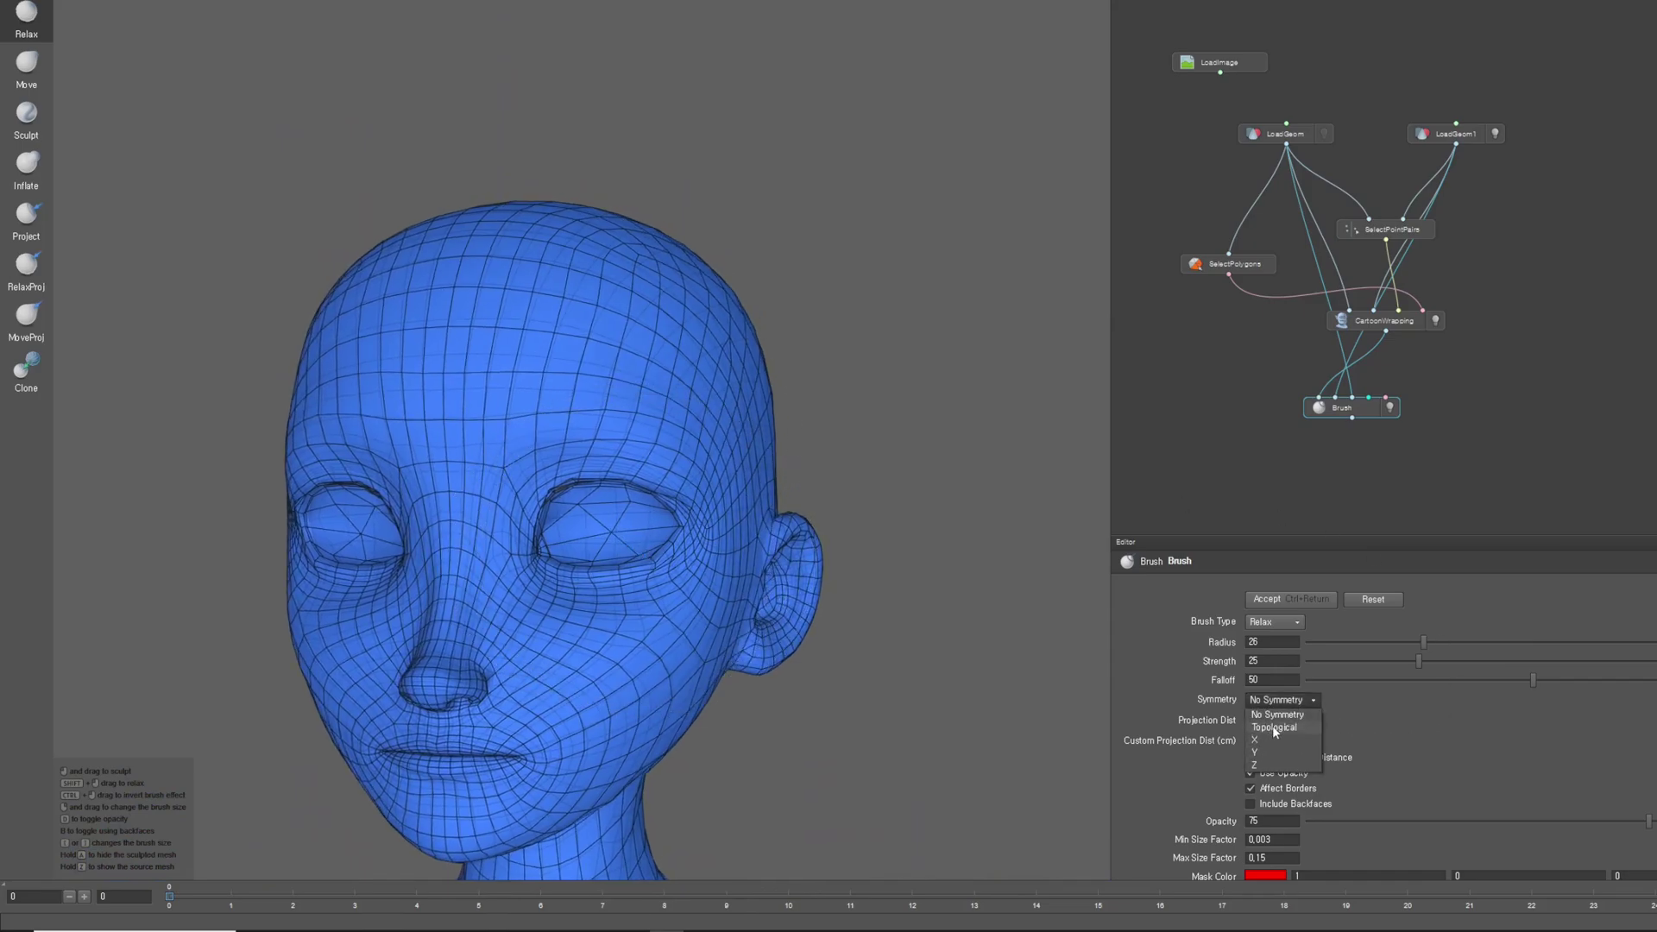
pyautogui.click(1273, 727)
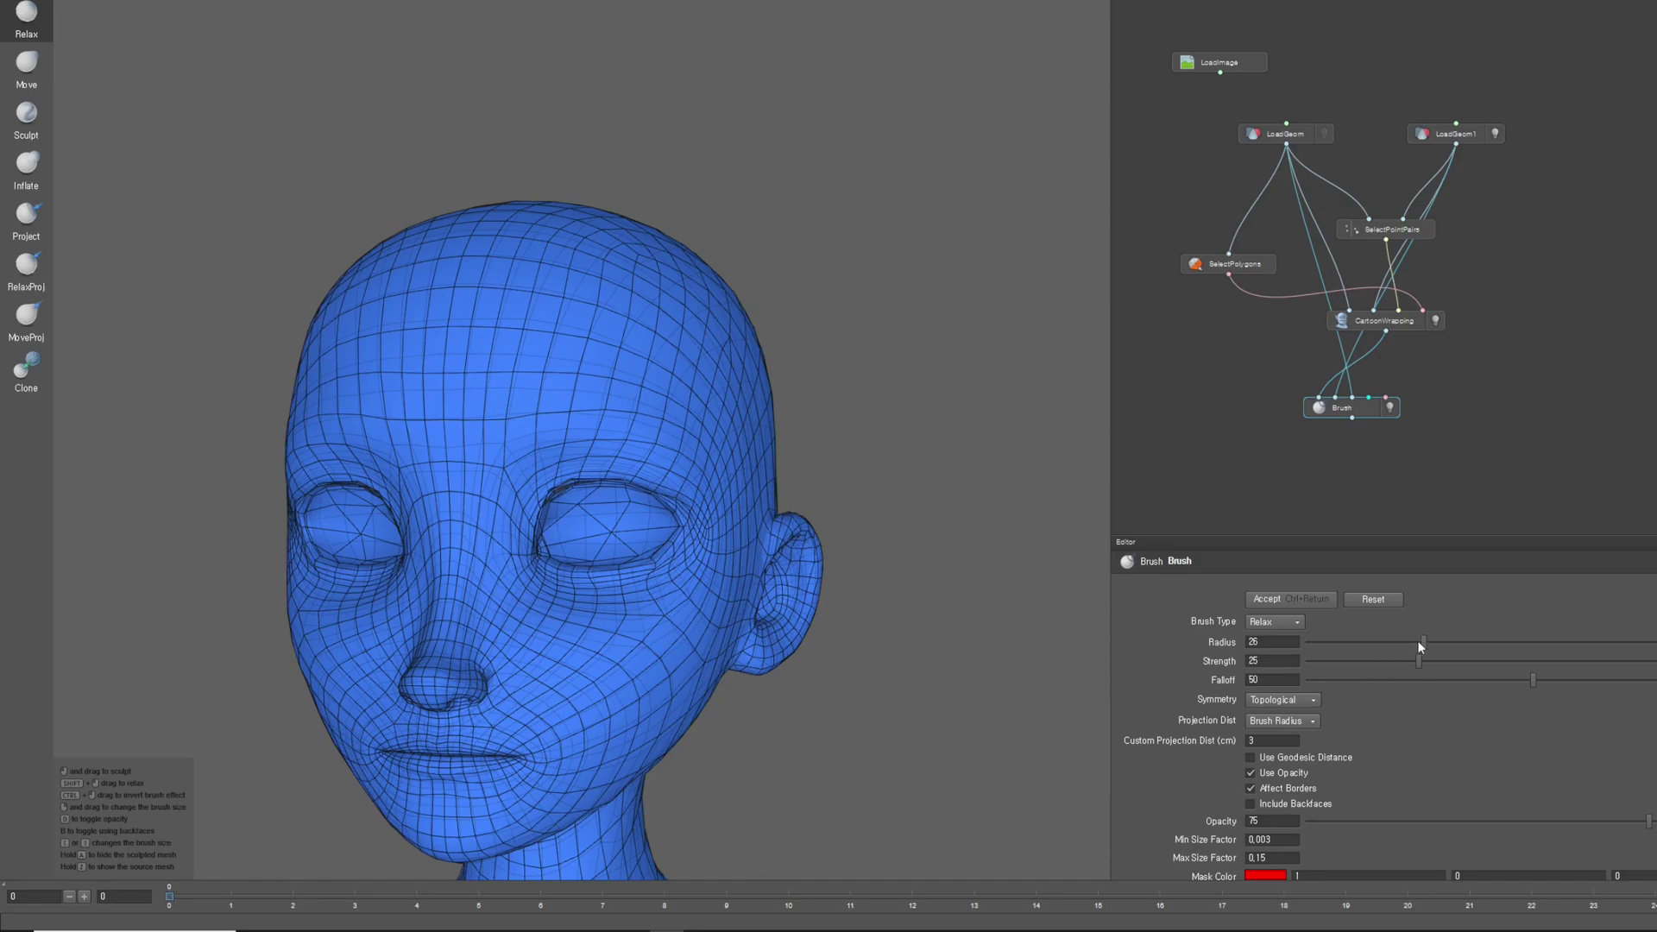
pyautogui.moveTo(1417, 660); pyautogui.dragTo(1341, 663)
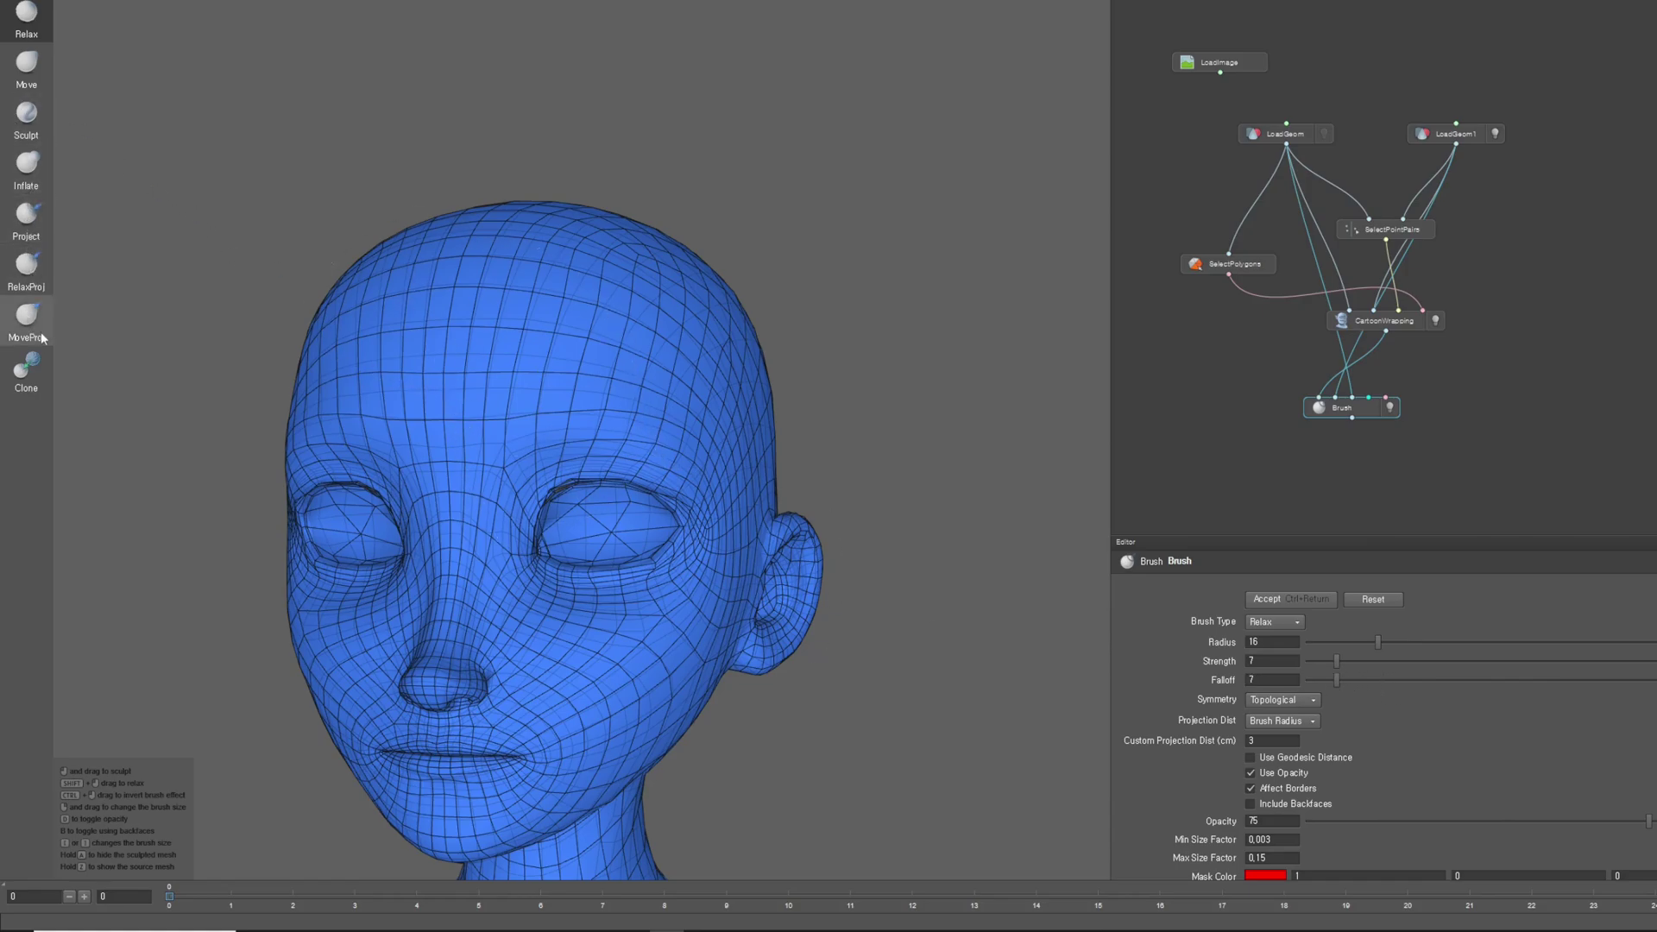
# Switch the Brush to RelaxProj and shrink its radius to 4
pyautogui.click(40, 276)
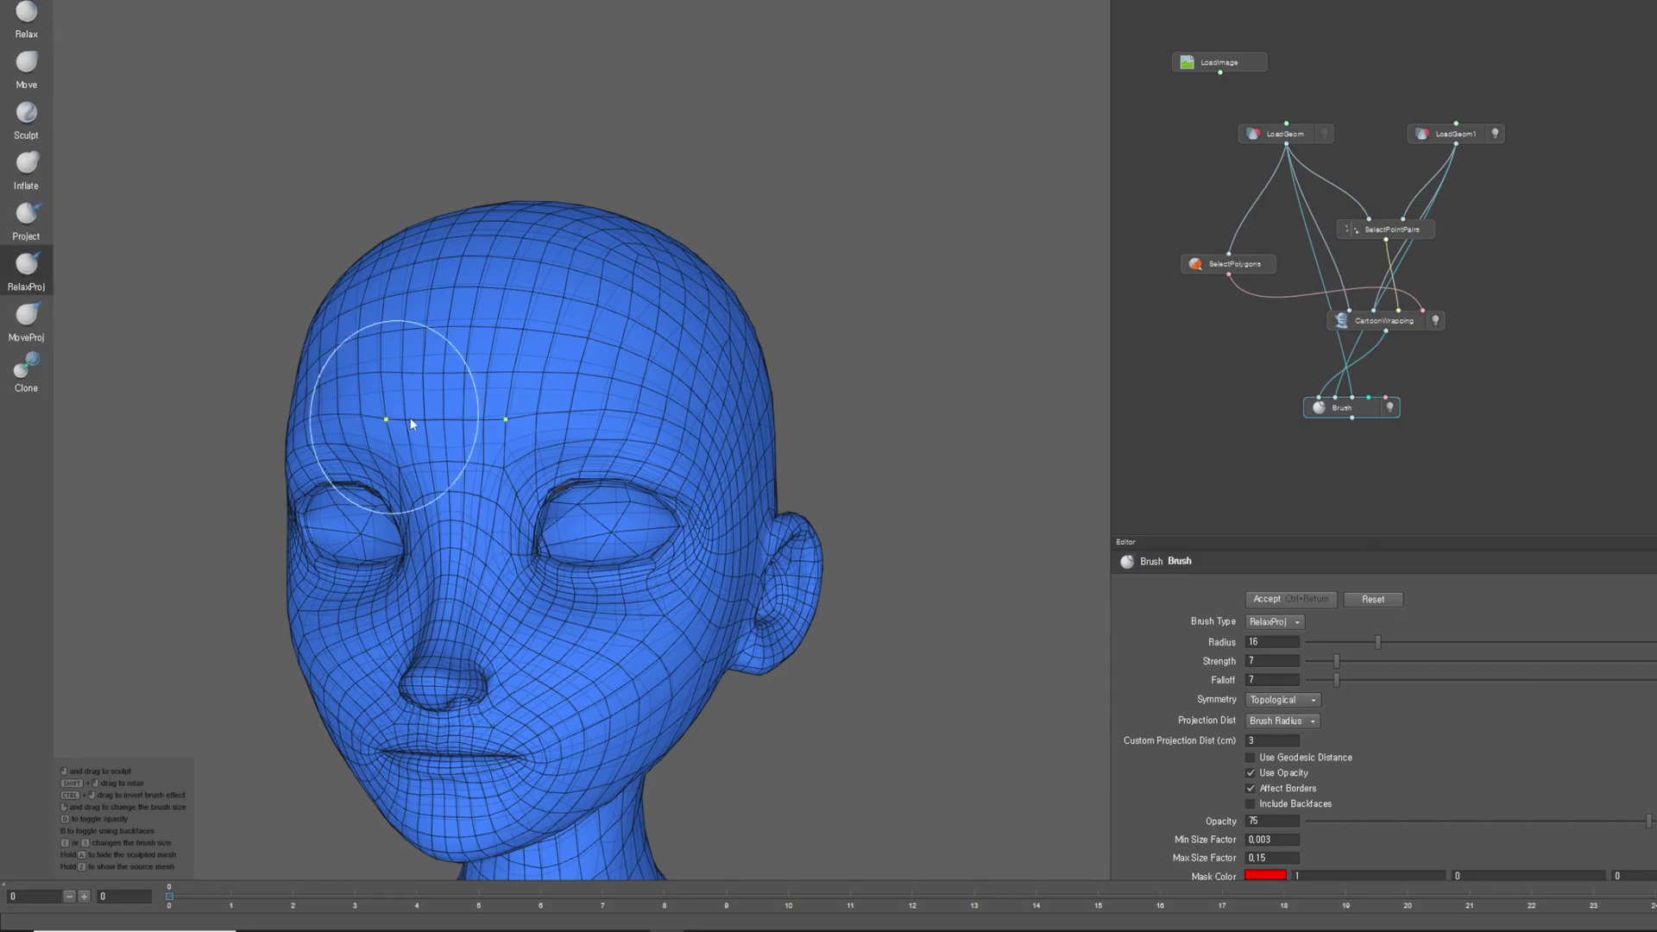
pyautogui.scroll(3, 400, 407)
pyautogui.press('[')
pyautogui.press('[')
pyautogui.scroll(2, 578, 449)
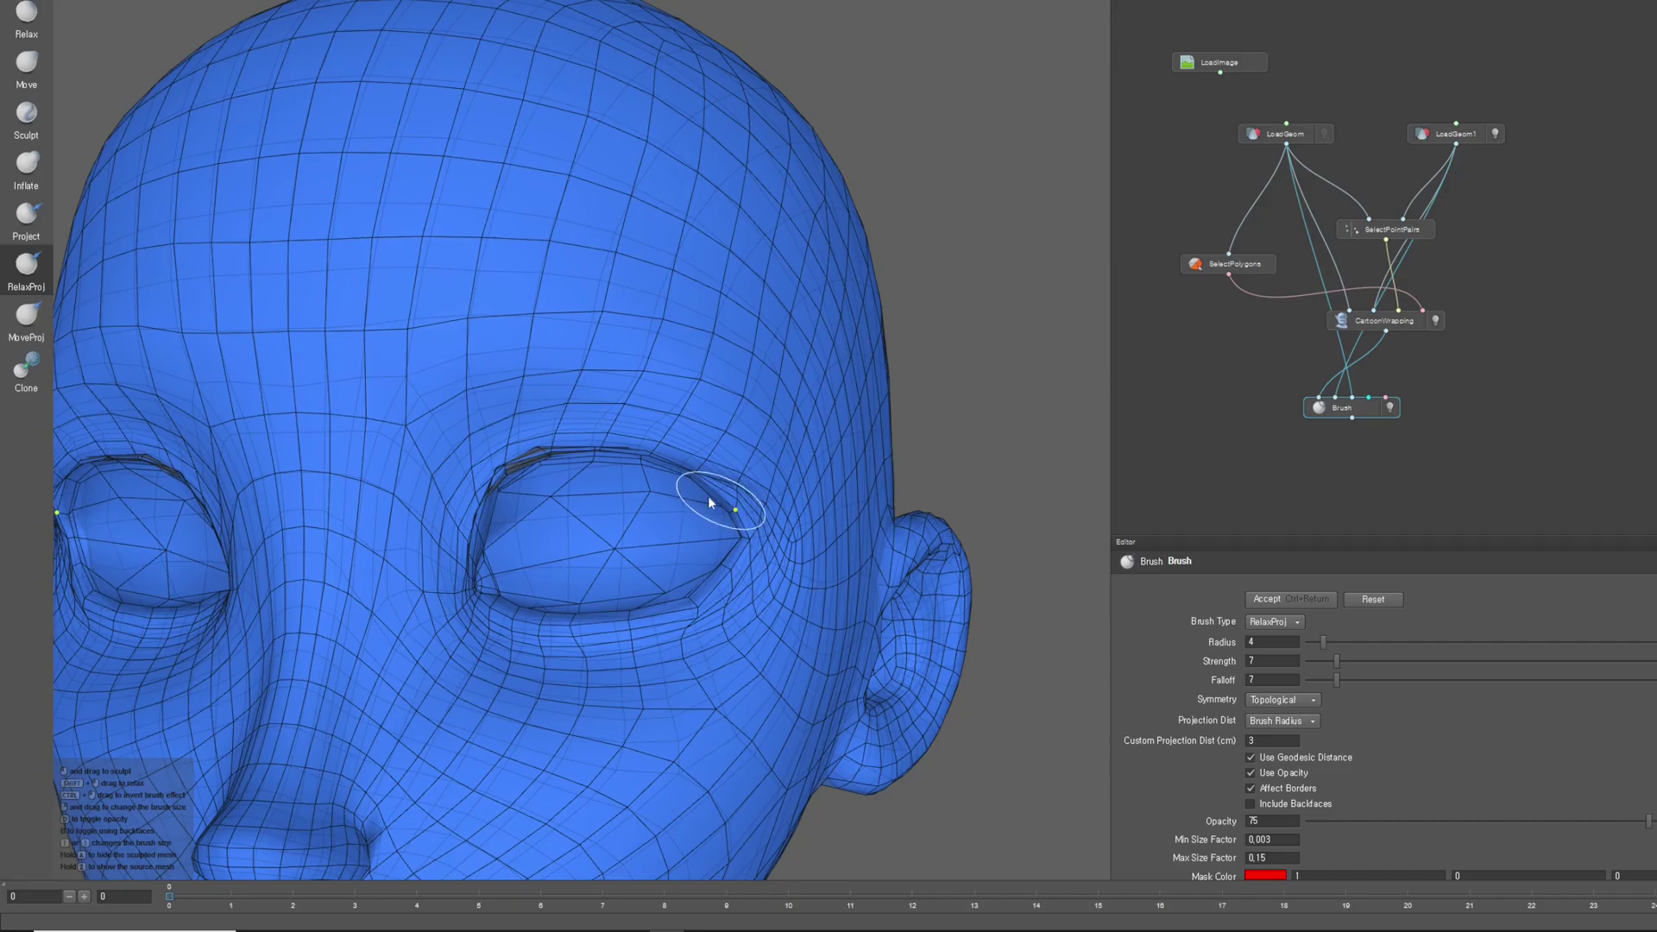
# Relax the edges along the upper eyelid crease
pyautogui.moveTo(707, 495); pyautogui.dragTo(560, 472, button='middle')
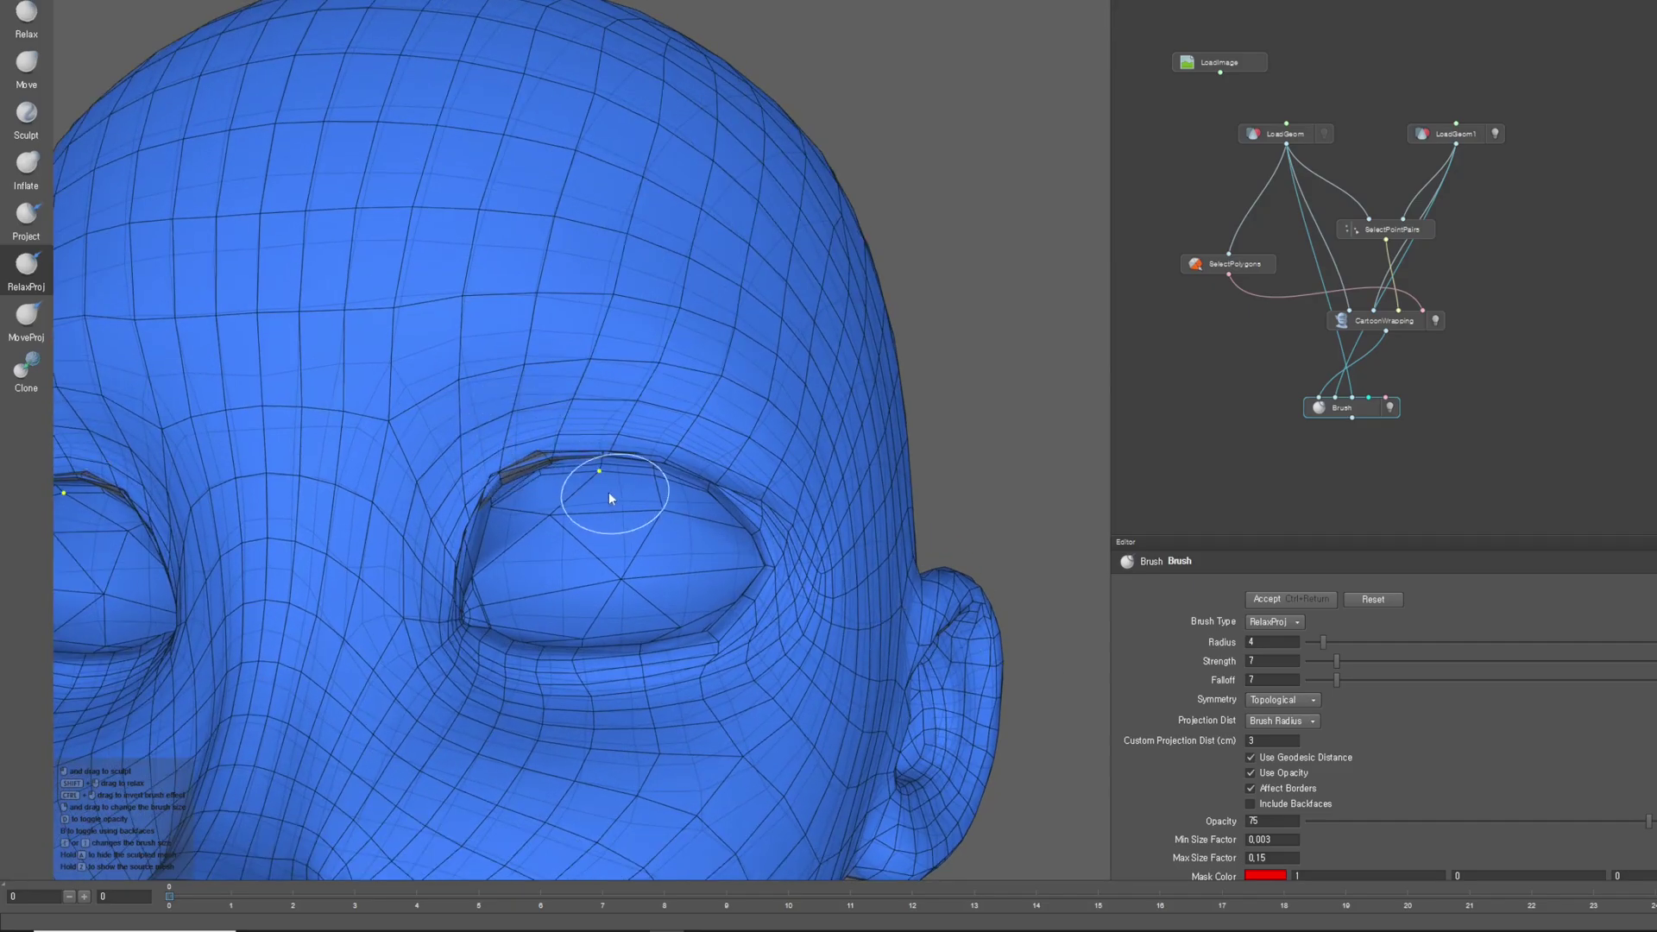
pyautogui.moveTo(492, 444)
pyautogui.mouseDown()
pyautogui.moveTo(480, 437)
pyautogui.moveTo(525, 447)
pyautogui.moveTo(514, 464)
pyautogui.moveTo(514, 433)
pyautogui.moveTo(536, 449)
pyautogui.moveTo(479, 445)
pyautogui.moveTo(501, 449)
pyautogui.moveTo(533, 409)
pyautogui.moveTo(729, 422)
pyautogui.moveTo(764, 444)
pyautogui.moveTo(747, 437)
pyautogui.mouseUp()
pyautogui.scroll(2, 500, 449)
pyautogui.moveTo(747, 438)
pyautogui.mouseDown(button='middle')
pyautogui.moveTo(731, 427)
pyautogui.moveTo(744, 350)
pyautogui.moveTo(634, 362)
pyautogui.moveTo(594, 420)
pyautogui.moveTo(682, 430)
pyautogui.moveTo(673, 455)
pyautogui.moveTo(665, 433)
pyautogui.moveTo(667, 447)
pyautogui.moveTo(843, 474)
pyautogui.mouseUp(button='middle')
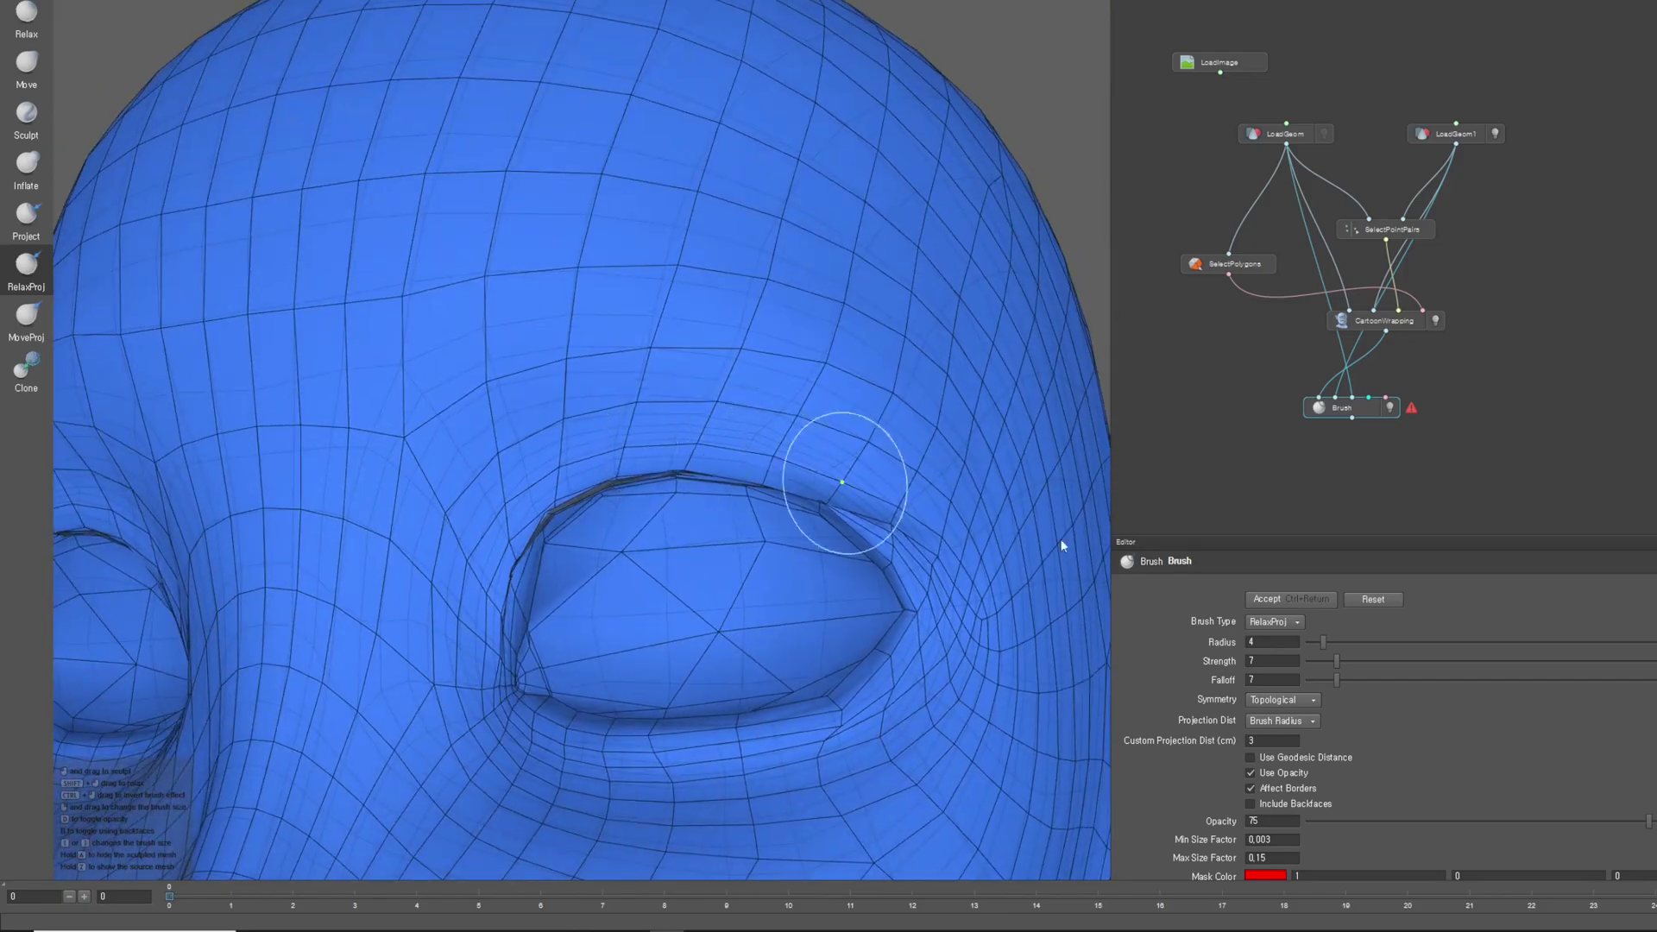
# Drop the brush opacity to 0 and shrink the radius to 2
pyautogui.scroll(-1, 1381, 691)
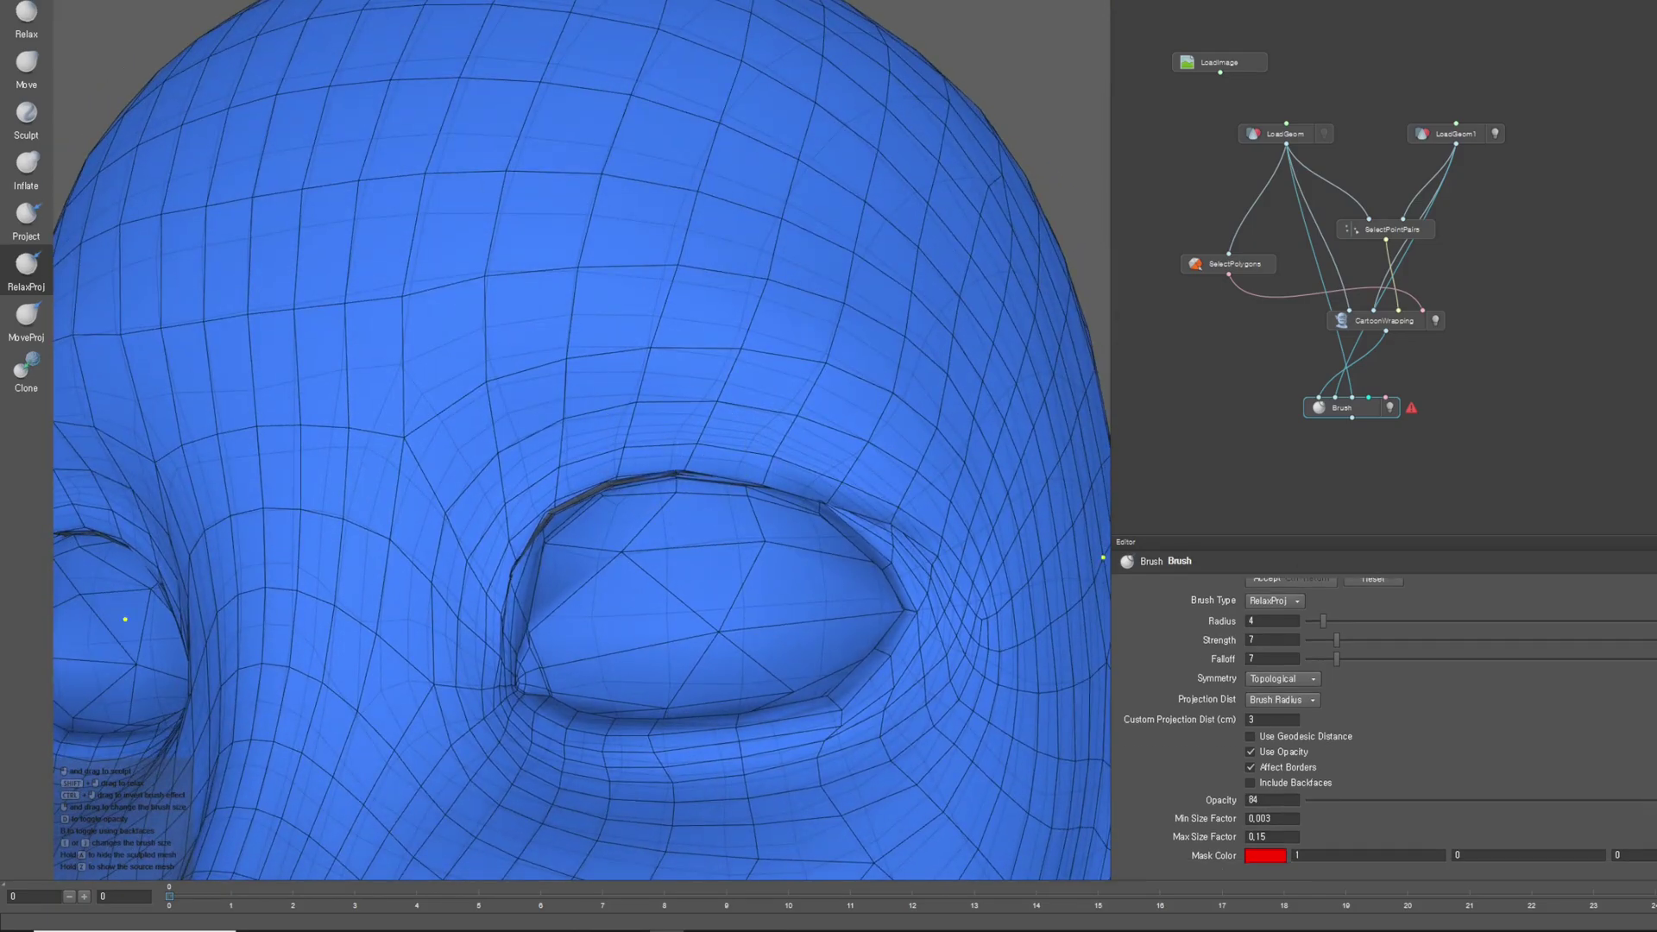
pyautogui.moveTo(1650, 801); pyautogui.dragTo(1309, 800)
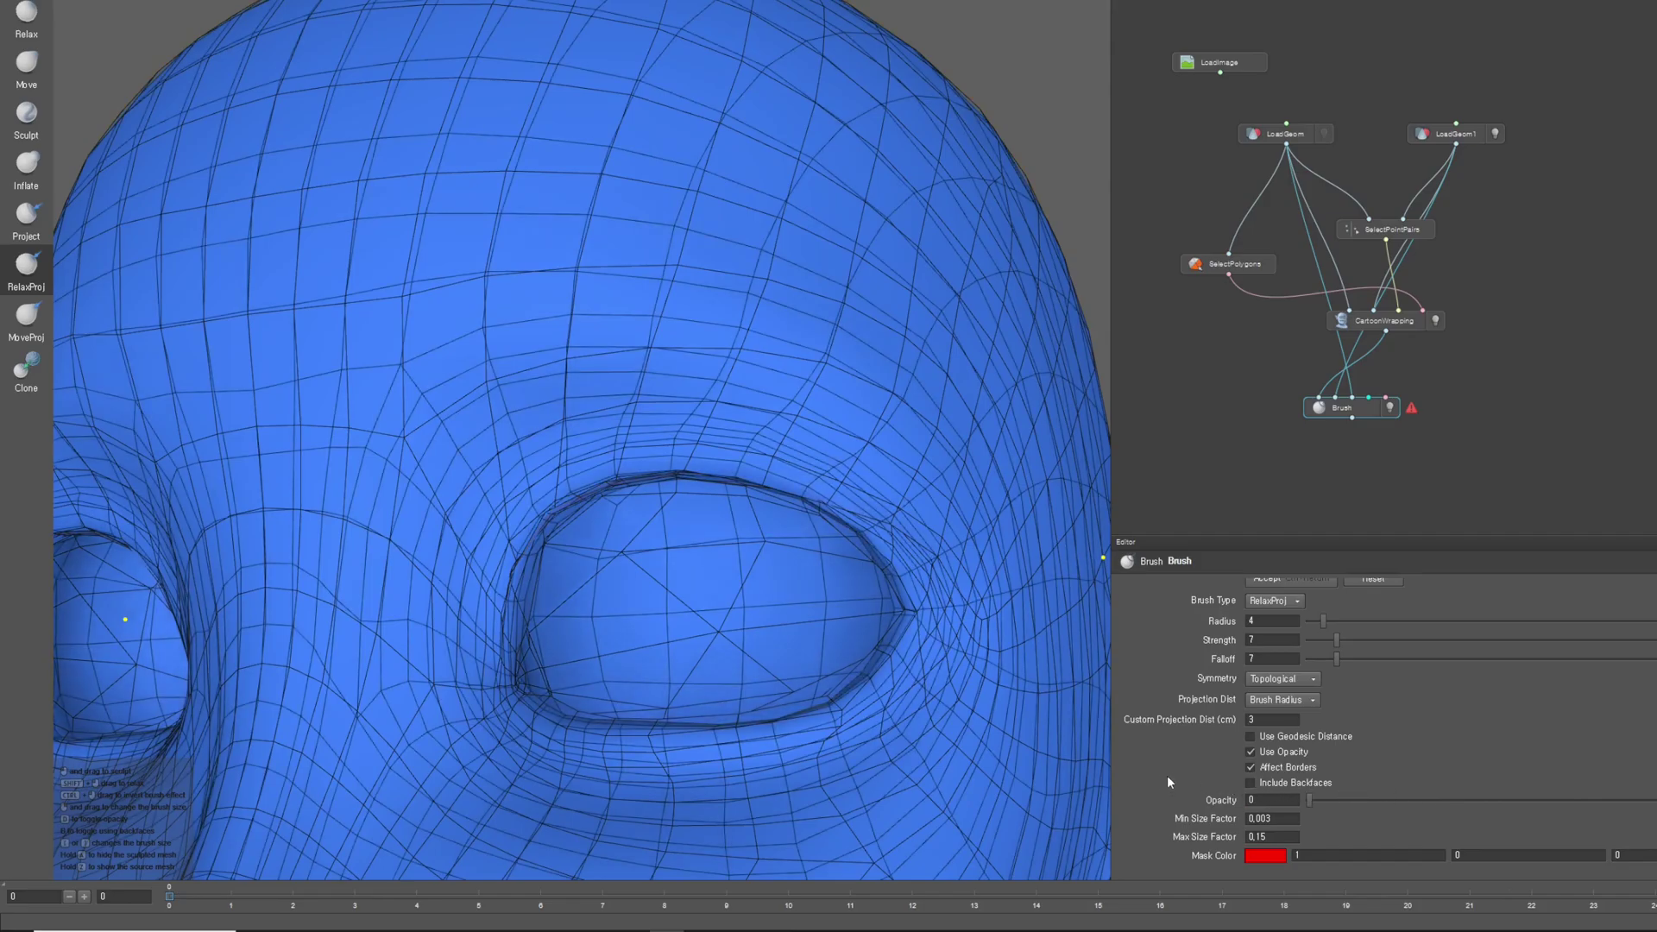
pyautogui.moveTo(1337, 799); pyautogui.dragTo(1304, 801)
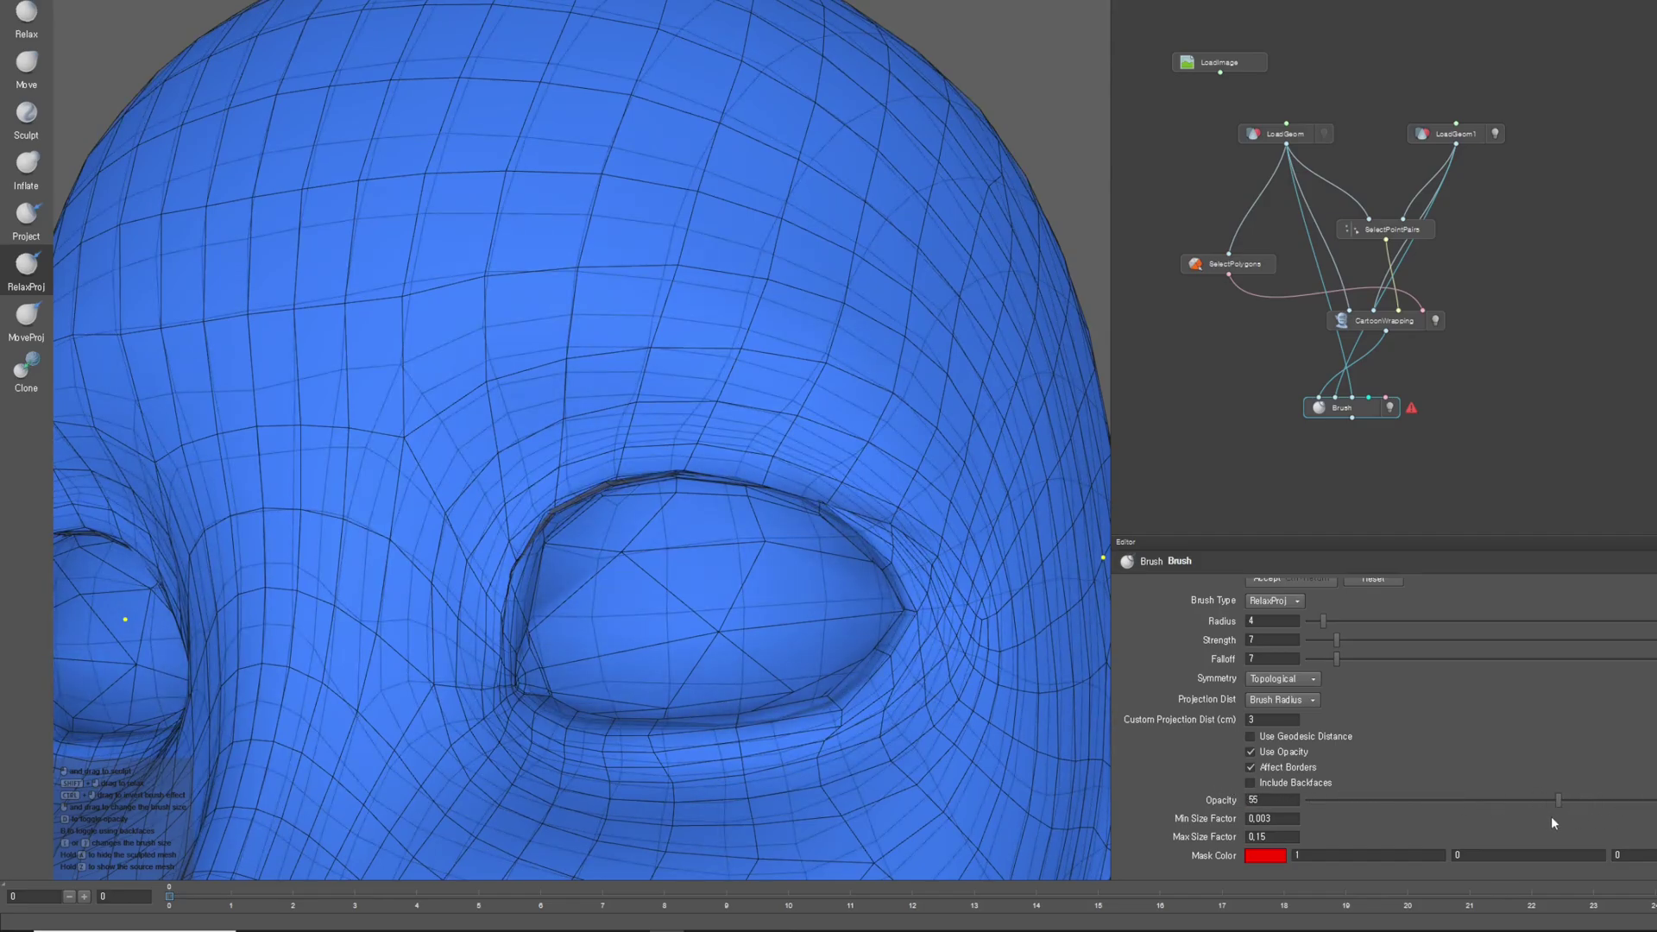
pyautogui.press('o')
pyautogui.press('[')
pyautogui.press('[')
# Smooth the upper eyelid fold and edge loop up to the inner eye corner
pyautogui.moveTo(610, 462); pyautogui.dragTo(621, 480)
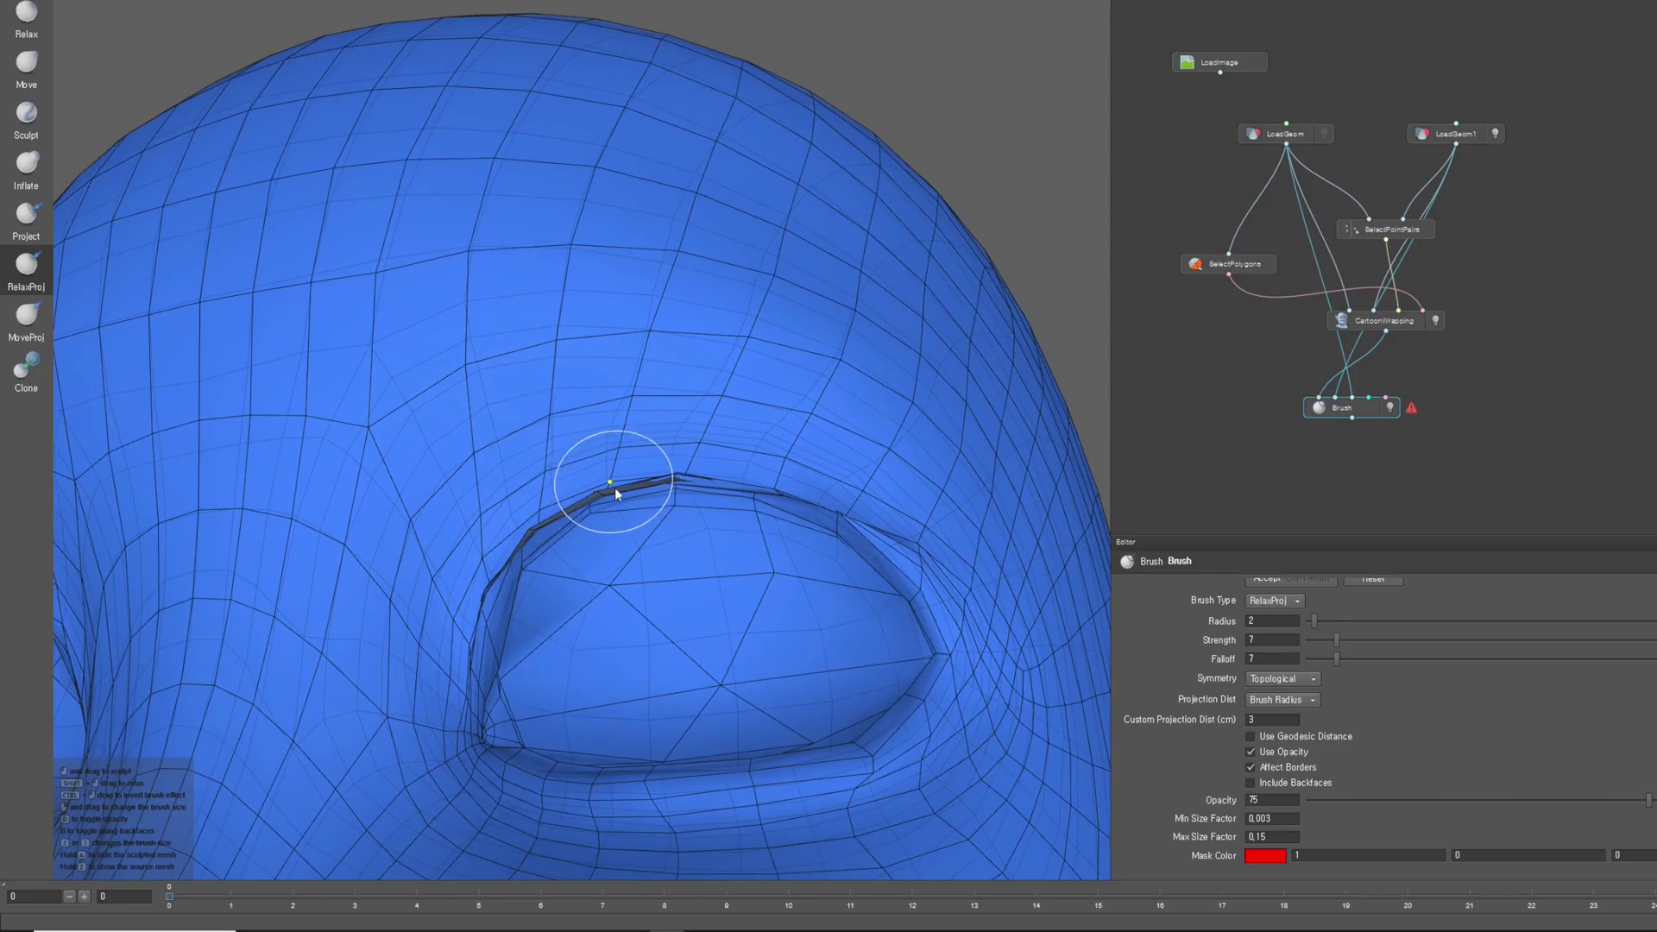
pyautogui.moveTo(639, 450)
pyautogui.mouseDown(button='middle')
pyautogui.moveTo(684, 436)
pyautogui.moveTo(685, 463)
pyautogui.mouseUp(button='middle')
pyautogui.moveTo(685, 463)
pyautogui.mouseDown()
pyautogui.moveTo(794, 434)
pyautogui.moveTo(913, 447)
pyautogui.moveTo(780, 419)
pyautogui.moveTo(767, 438)
pyautogui.mouseUp()
pyautogui.moveTo(766, 442); pyautogui.dragTo(714, 436, button='middle')
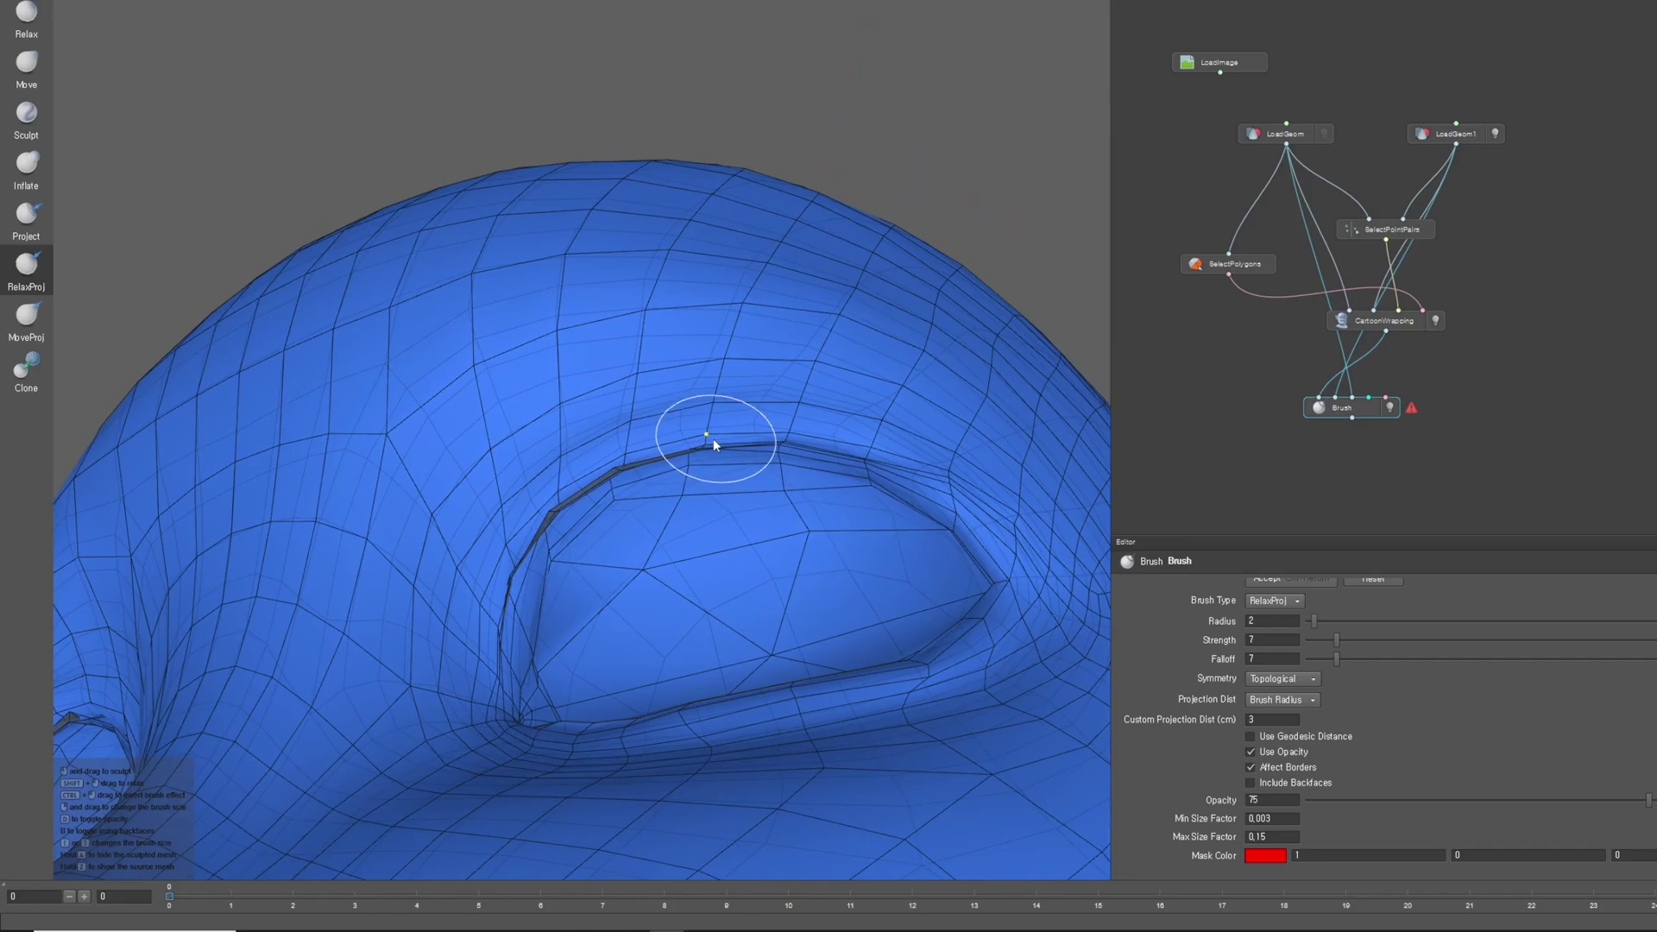
pyautogui.moveTo(700, 444)
pyautogui.mouseDown()
pyautogui.moveTo(778, 442)
pyautogui.moveTo(560, 483)
pyautogui.moveTo(521, 539)
pyautogui.moveTo(527, 562)
pyautogui.moveTo(638, 476)
pyautogui.mouseUp()
pyautogui.moveTo(638, 476)
pyautogui.mouseDown(button='middle')
pyautogui.moveTo(755, 533)
pyautogui.moveTo(709, 532)
pyautogui.moveTo(650, 466)
pyautogui.moveTo(655, 515)
pyautogui.moveTo(694, 515)
pyautogui.mouseUp(button='middle')
pyautogui.moveTo(694, 516)
pyautogui.mouseDown()
pyautogui.moveTo(731, 501)
pyautogui.moveTo(759, 524)
pyautogui.mouseUp()
pyautogui.moveTo(760, 523)
pyautogui.mouseDown(button='middle')
pyautogui.moveTo(806, 548)
pyautogui.moveTo(735, 483)
pyautogui.mouseUp(button='middle')
# Relax the eyelid rim edges with the plain Relax brush at radius 1
pyautogui.click(27, 20)
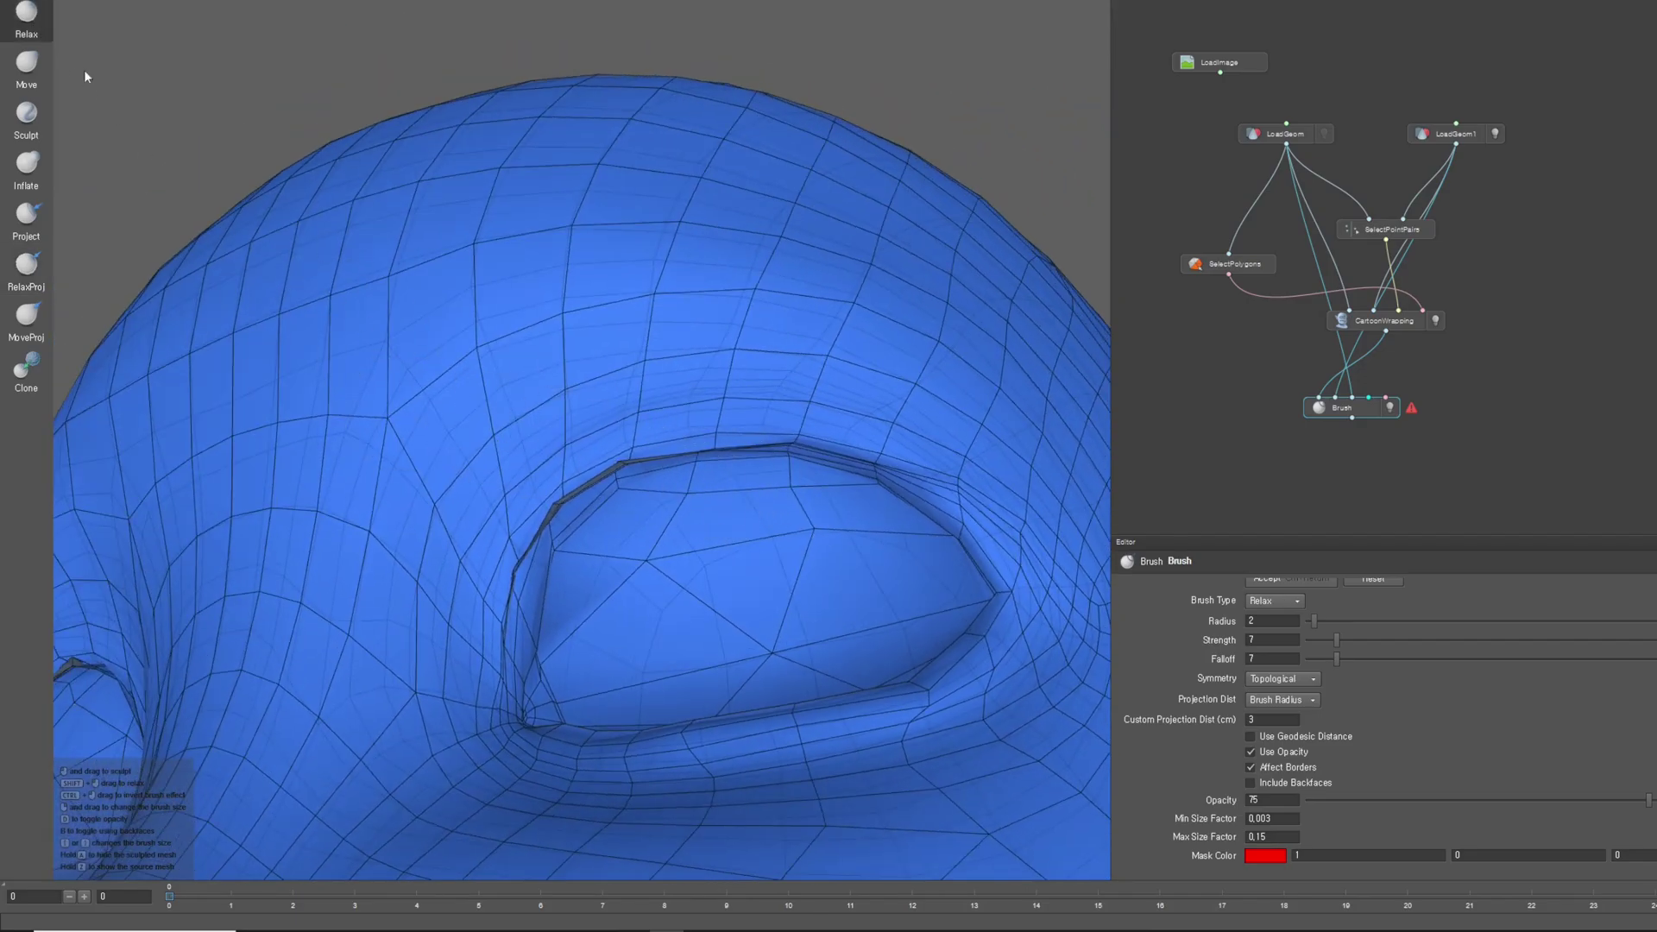
pyautogui.press('[')
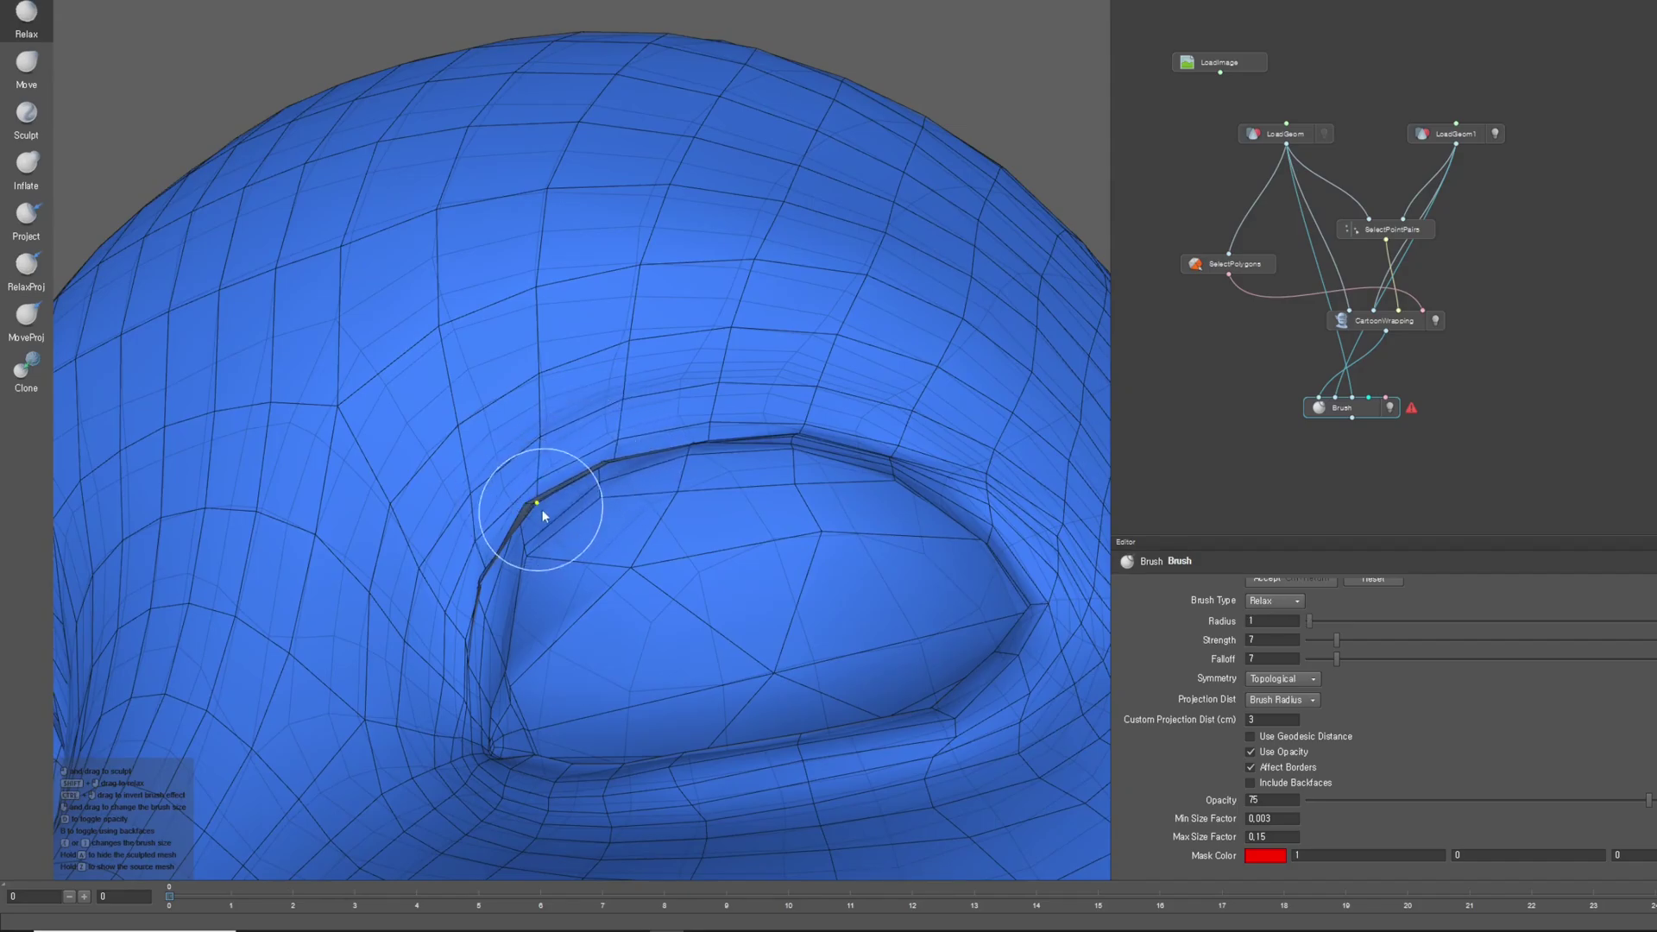
pyautogui.moveTo(536, 510)
pyautogui.mouseDown(button='middle')
pyautogui.moveTo(586, 443)
pyautogui.moveTo(566, 531)
pyautogui.mouseUp(button='middle')
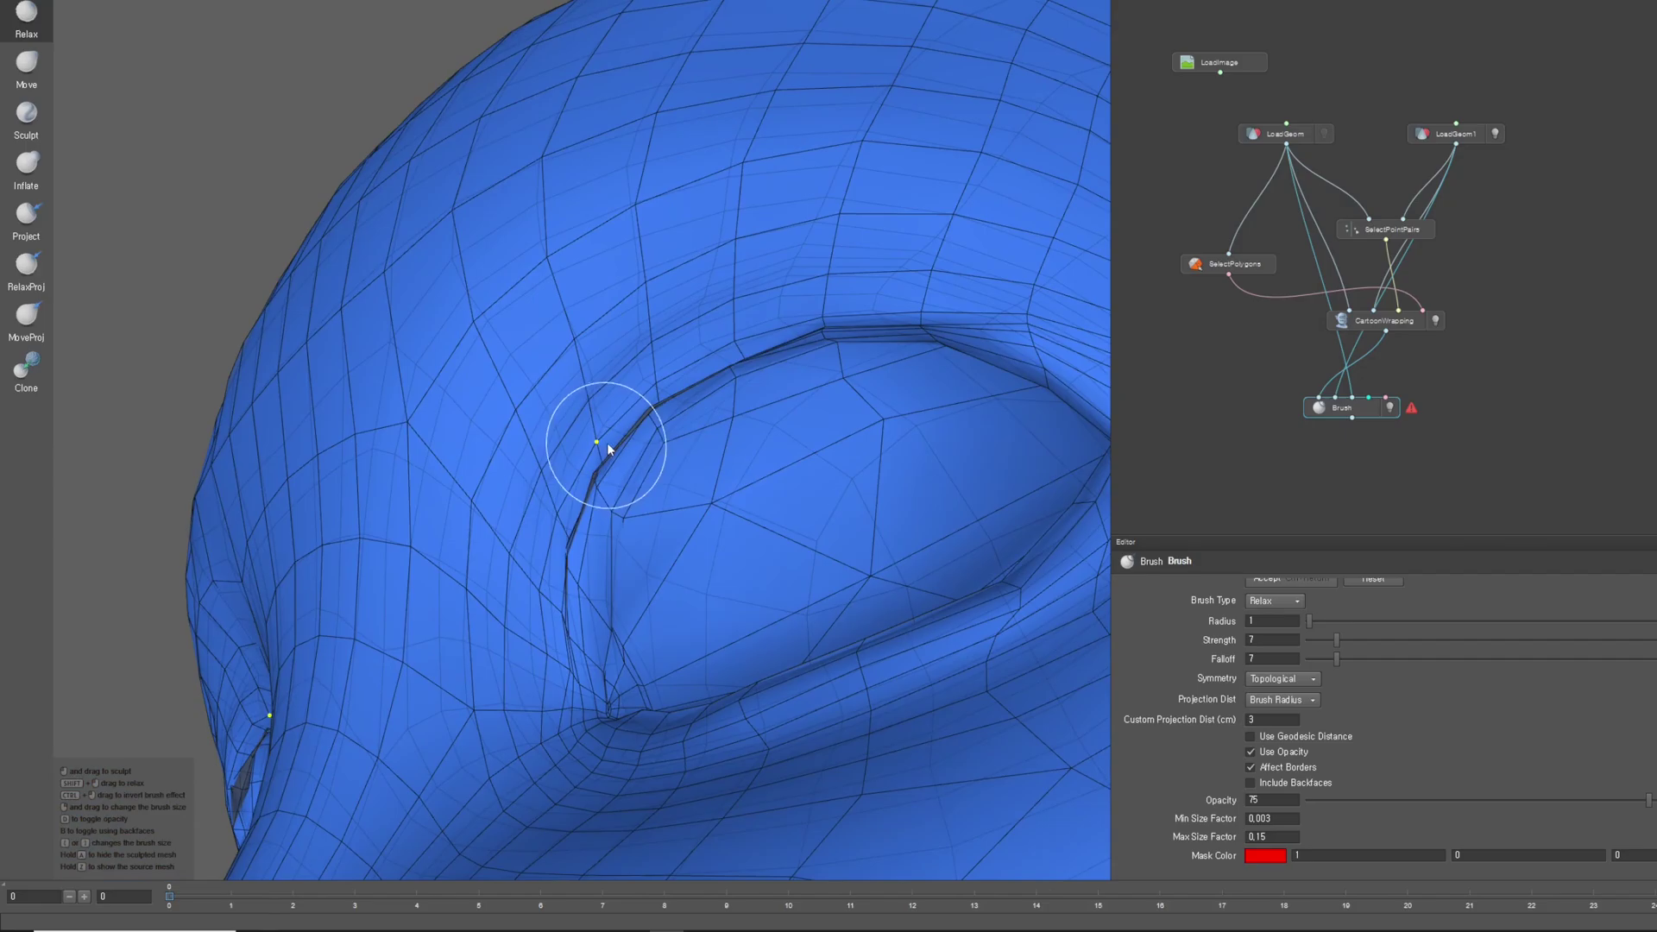
pyautogui.moveTo(648, 403); pyautogui.dragTo(422, 351, button='middle')
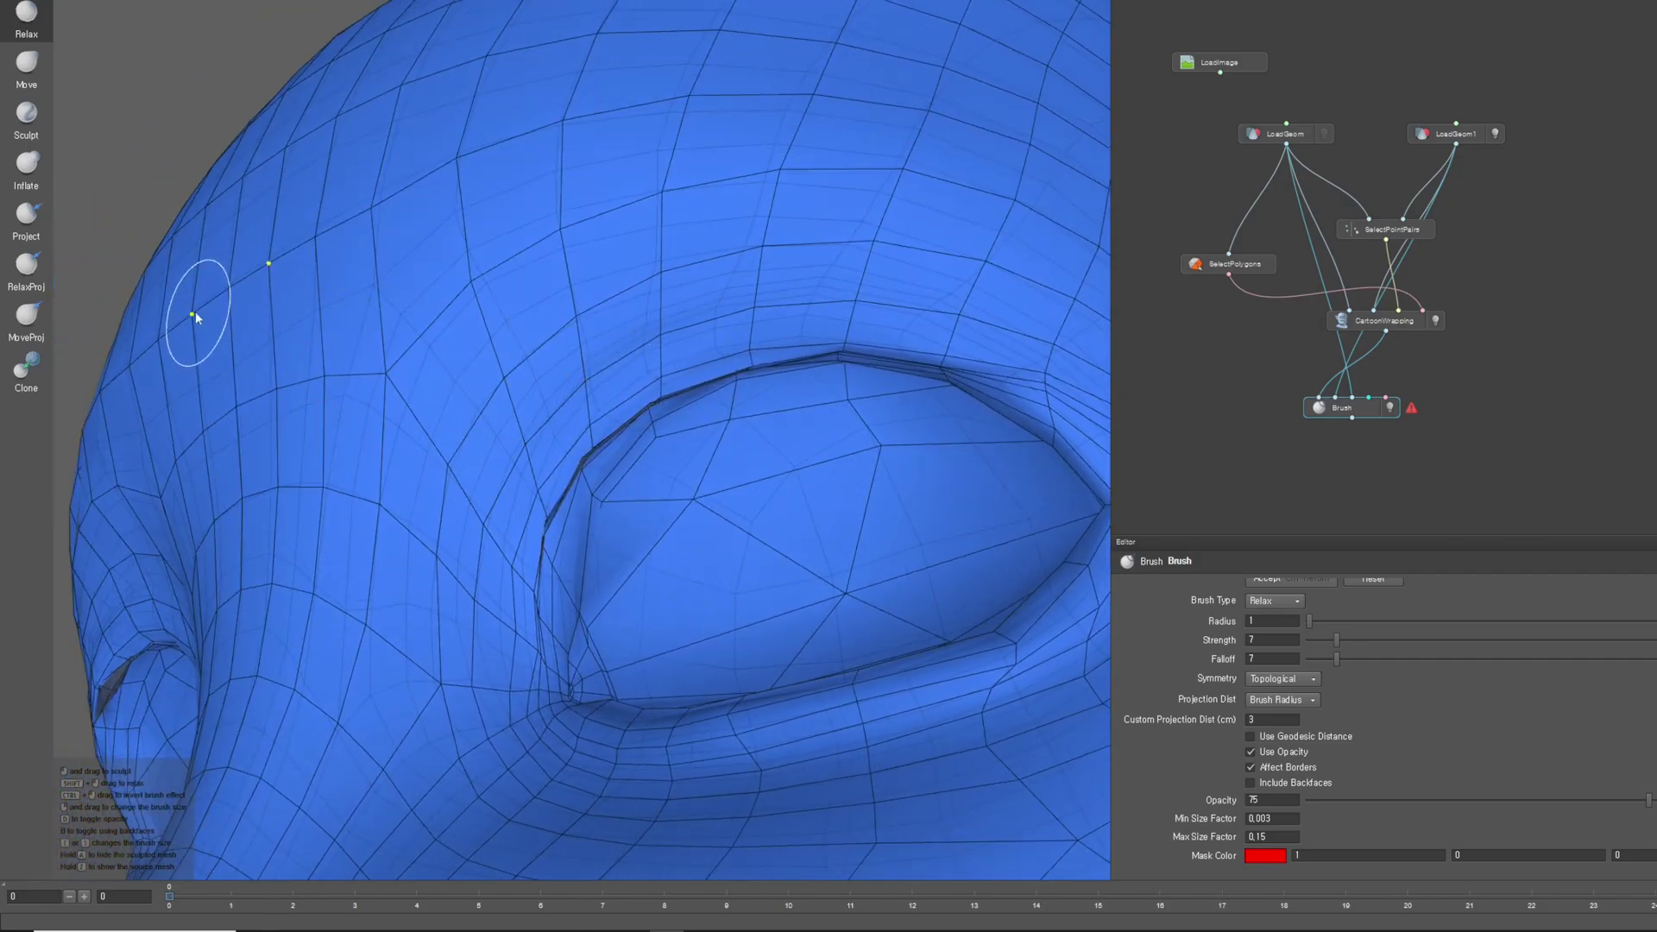
# Smooth the upper eyelid crease and lower eye-corner crease with RelaxProj, then plain Relax
pyautogui.click(26, 264)
pyautogui.moveTo(568, 438); pyautogui.dragTo(572, 431, button='middle')
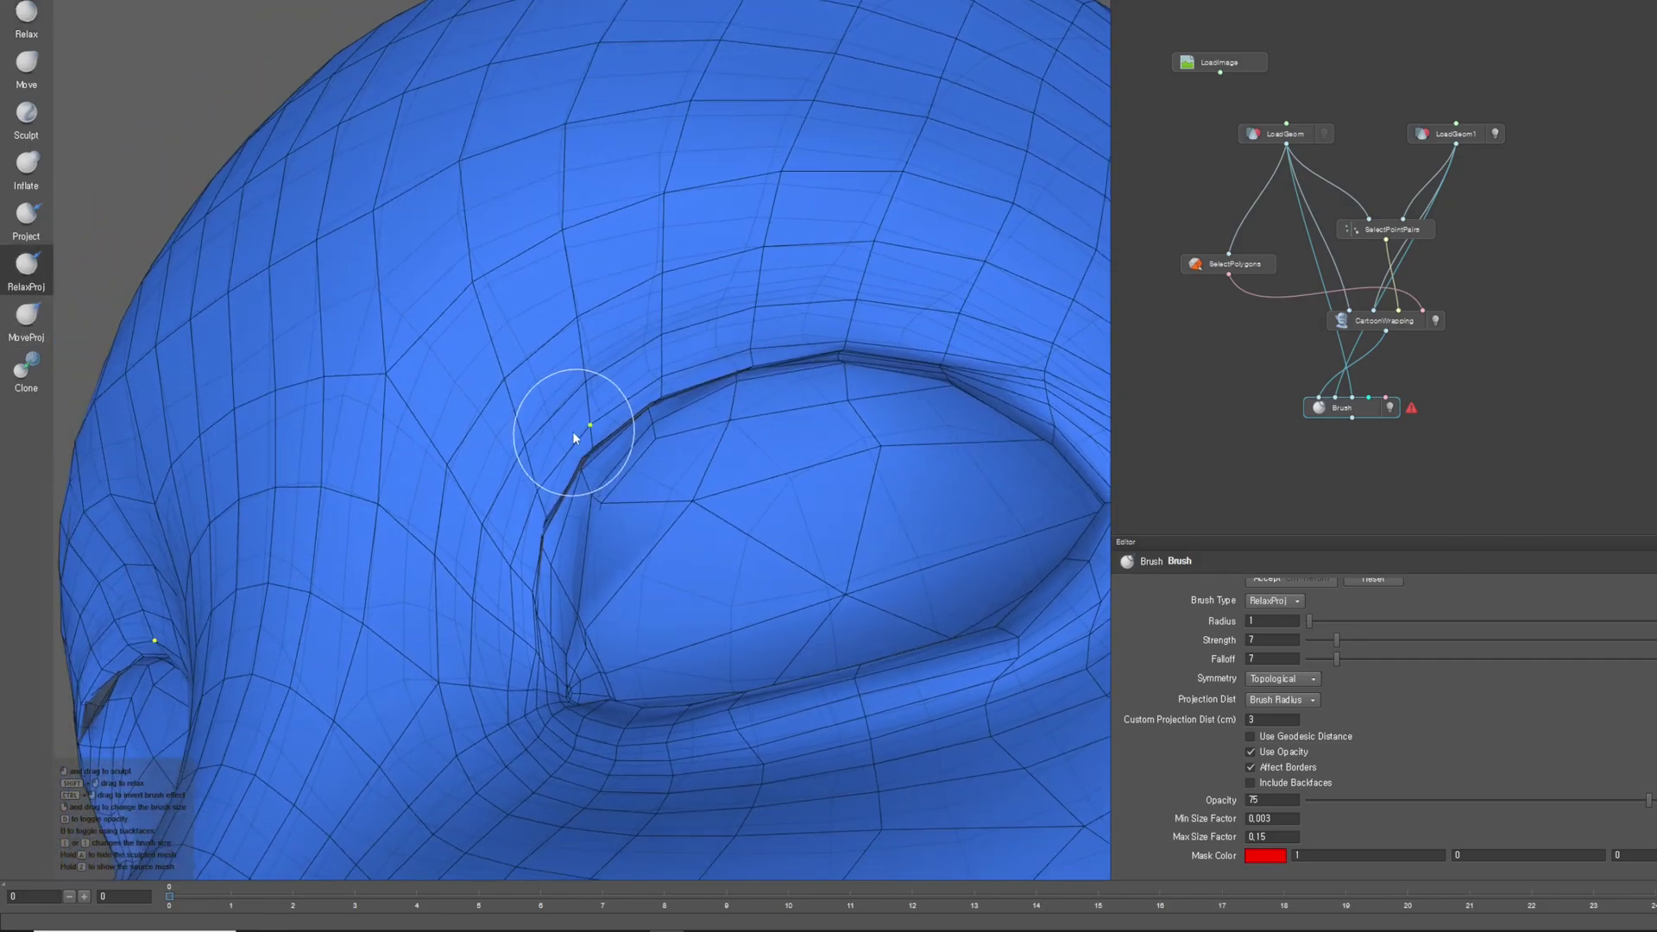
pyautogui.moveTo(577, 443)
pyautogui.mouseDown()
pyautogui.moveTo(624, 392)
pyautogui.moveTo(618, 371)
pyautogui.moveTo(654, 350)
pyautogui.moveTo(625, 431)
pyautogui.moveTo(637, 470)
pyautogui.mouseUp()
pyautogui.moveTo(636, 474)
pyautogui.mouseDown(button='middle')
pyautogui.moveTo(681, 562)
pyautogui.moveTo(629, 495)
pyautogui.moveTo(547, 529)
pyautogui.moveTo(580, 525)
pyautogui.mouseUp(button='middle')
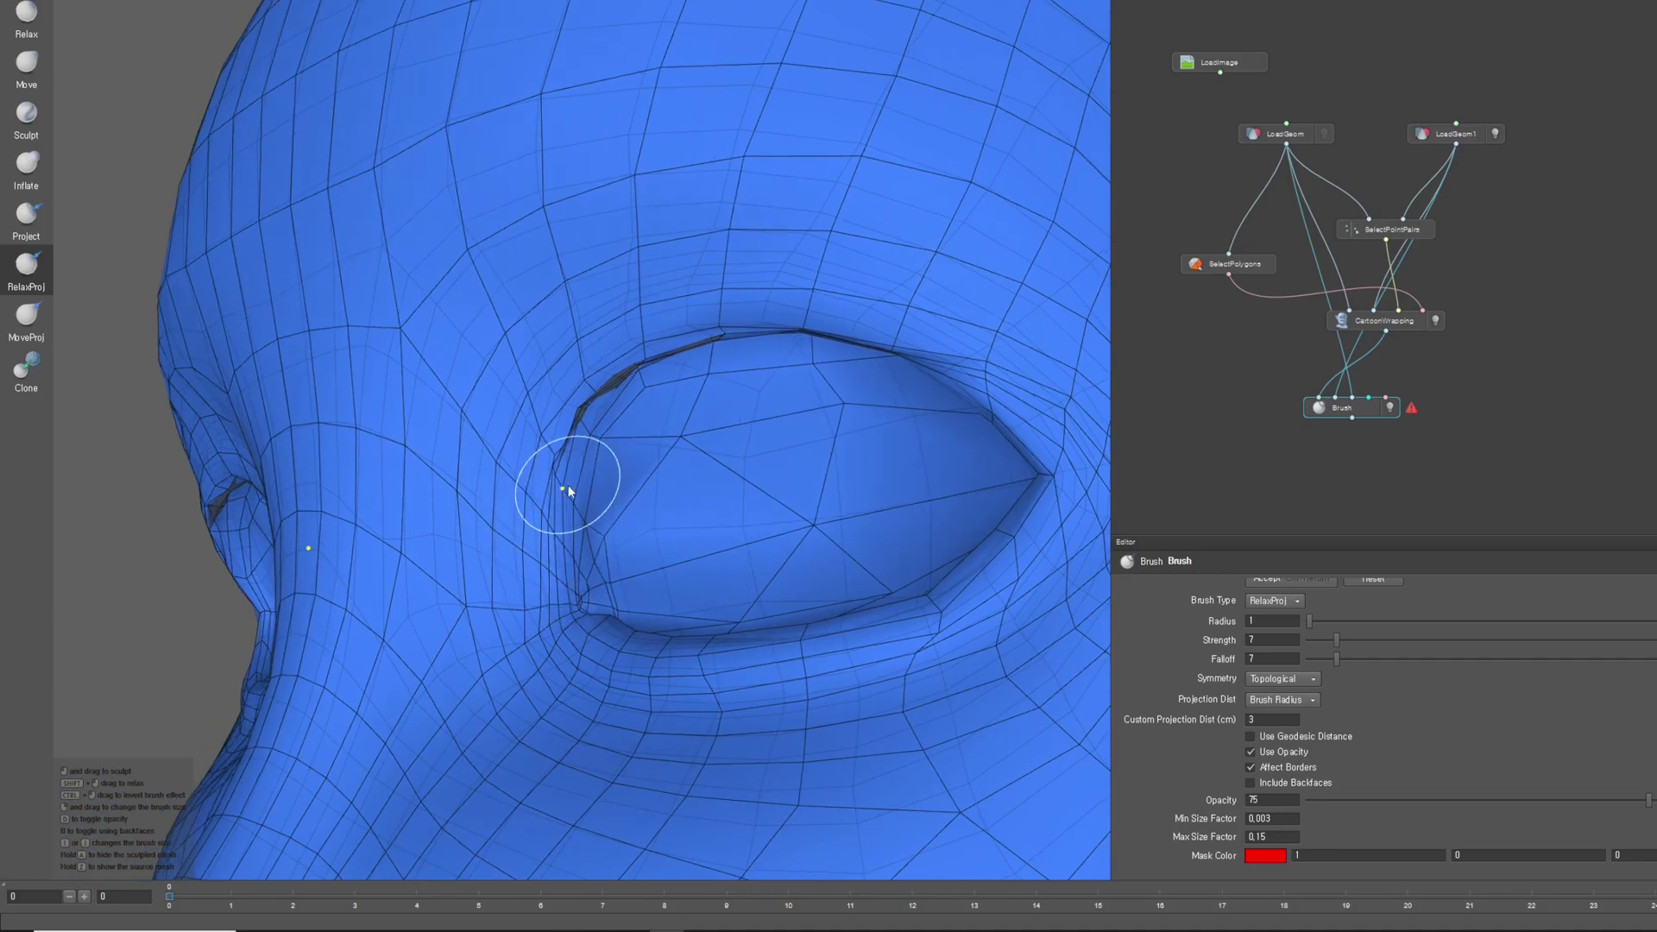
pyautogui.moveTo(554, 464); pyautogui.dragTo(568, 426, button='middle')
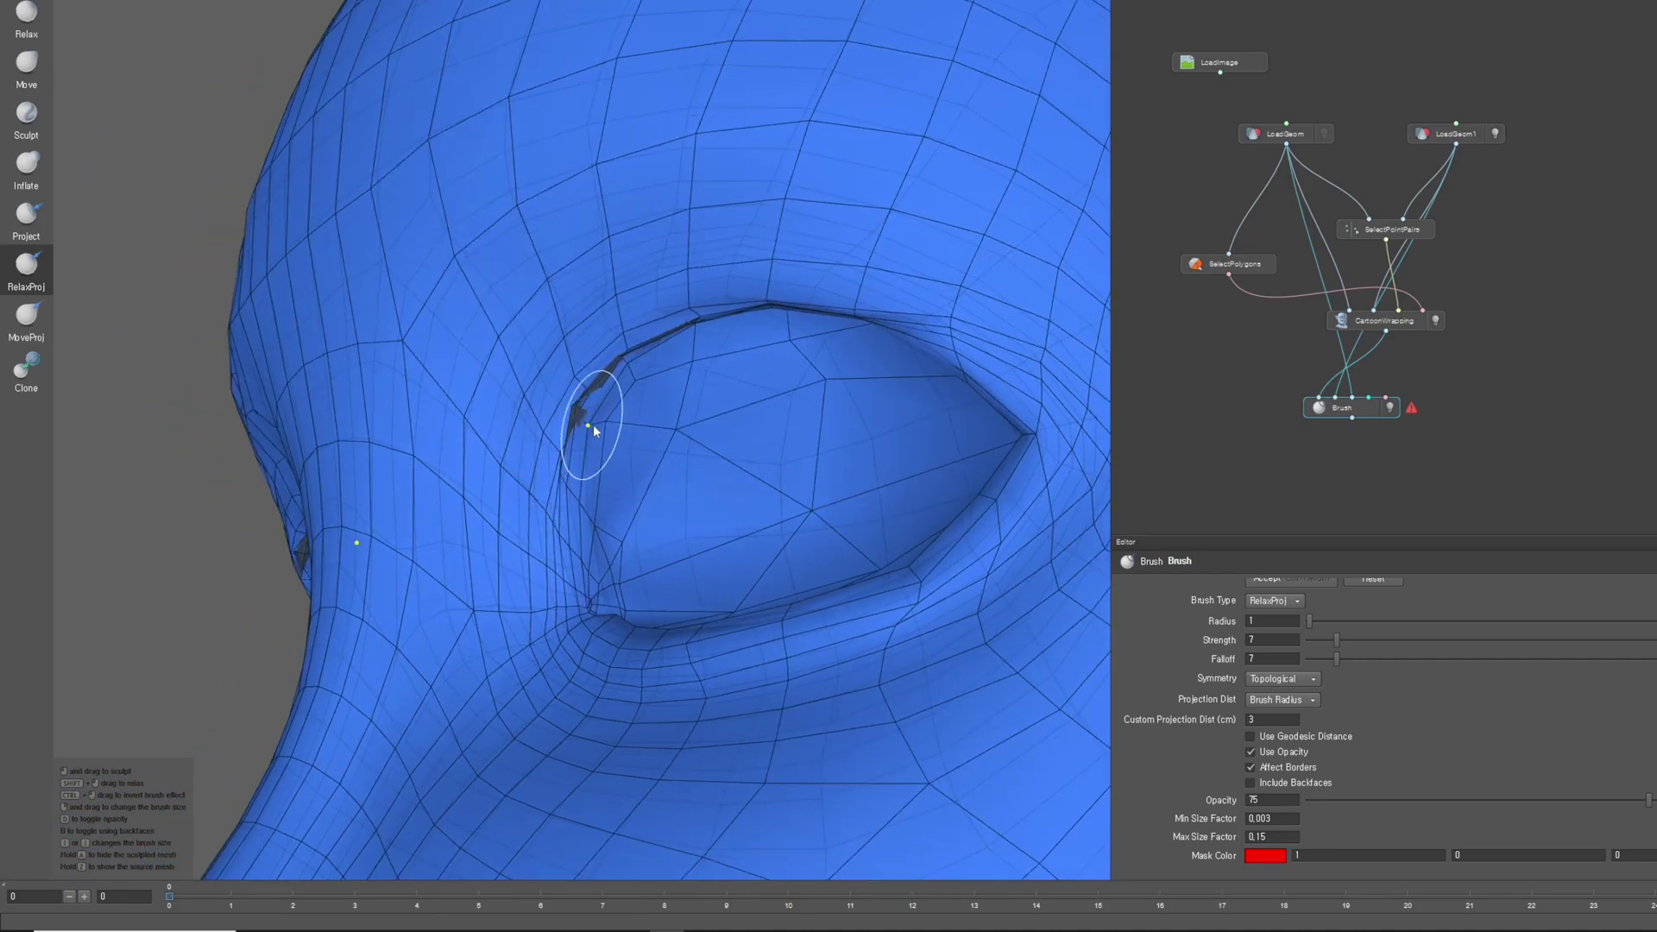
pyautogui.moveTo(587, 427)
pyautogui.mouseDown()
pyautogui.moveTo(581, 465)
pyautogui.moveTo(601, 485)
pyautogui.mouseUp()
pyautogui.click(25, 17)
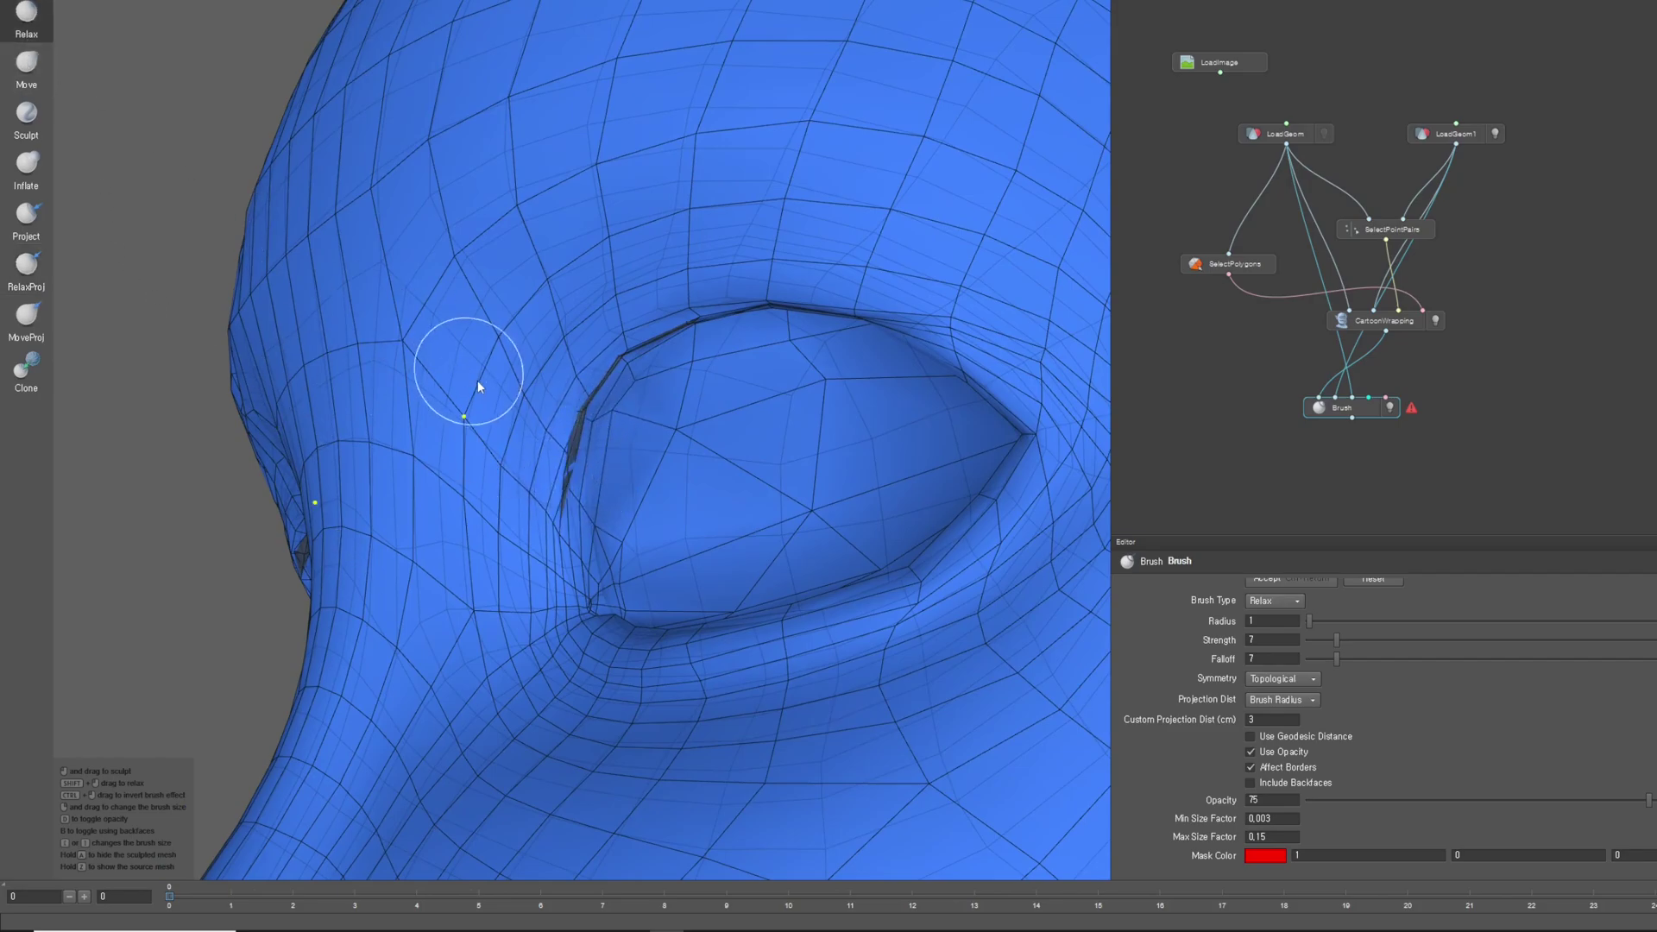
pyautogui.moveTo(632, 380)
pyautogui.mouseDown()
pyautogui.moveTo(558, 474)
pyautogui.moveTo(542, 466)
pyautogui.moveTo(562, 350)
pyautogui.moveTo(597, 324)
pyautogui.moveTo(661, 295)
pyautogui.moveTo(847, 270)
pyautogui.moveTo(743, 270)
pyautogui.moveTo(593, 306)
pyautogui.moveTo(510, 359)
pyautogui.moveTo(488, 396)
pyautogui.mouseUp()
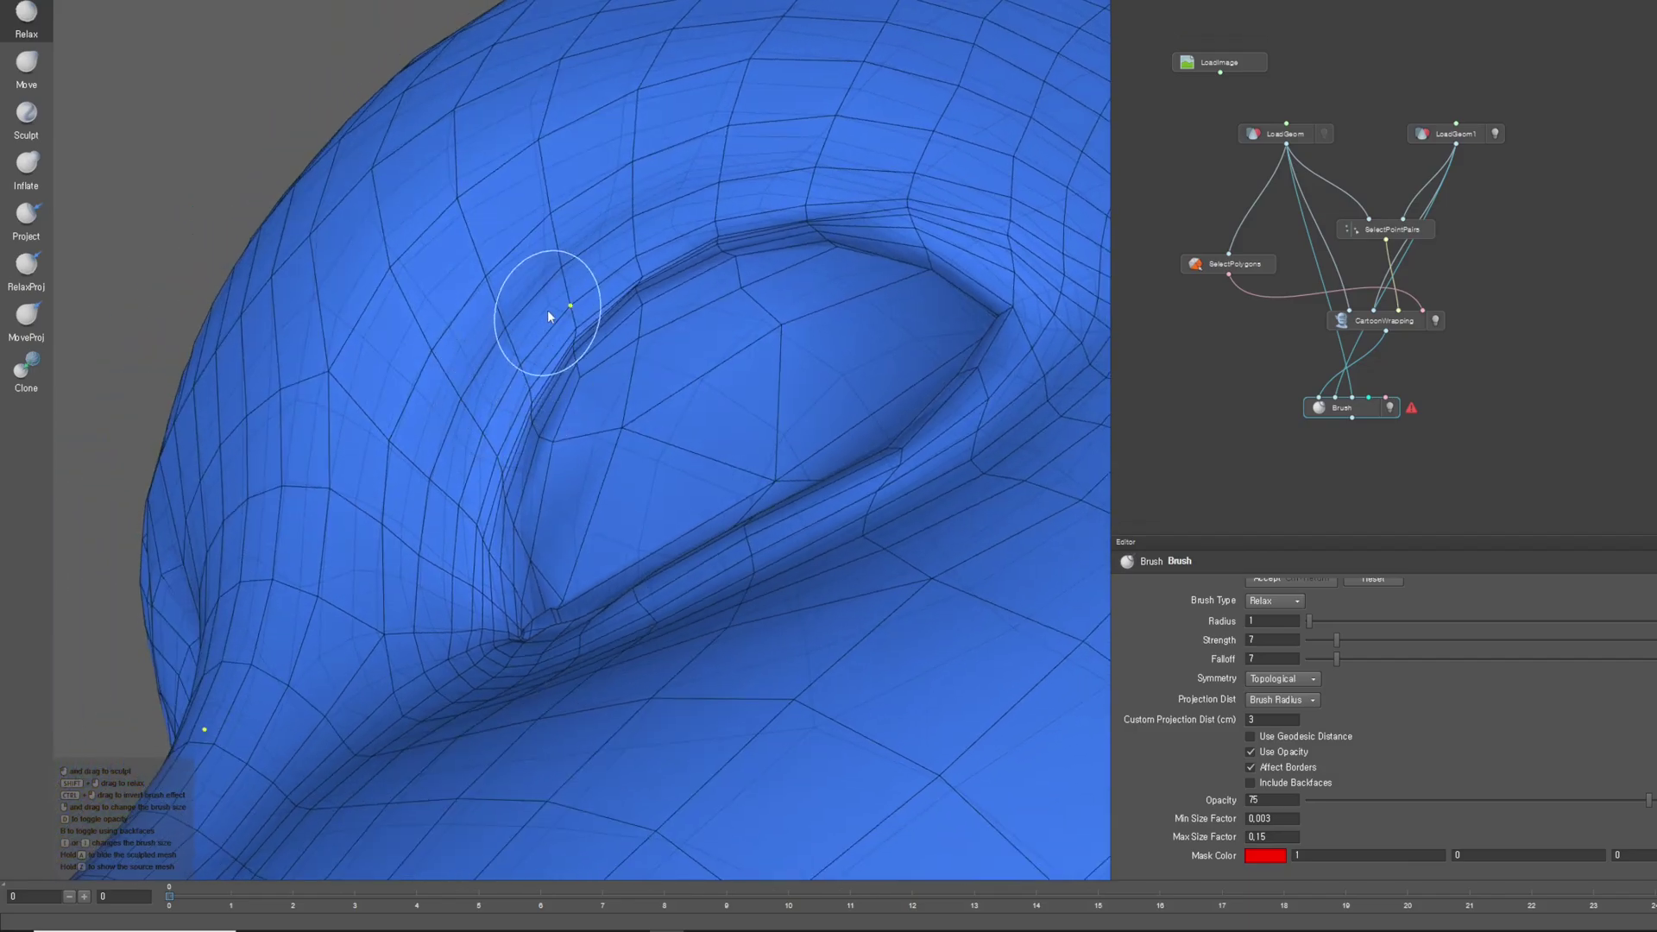
pyautogui.moveTo(548, 319)
pyautogui.keyDown('alt'); pyautogui.mouseDown()
pyautogui.moveTo(680, 342)
pyautogui.moveTo(635, 278)
pyautogui.mouseUp(); pyautogui.keyUp('alt')
# Try the Clone, MoveProj and Move brushes, raising the falloff to 16
pyautogui.click(26, 369)
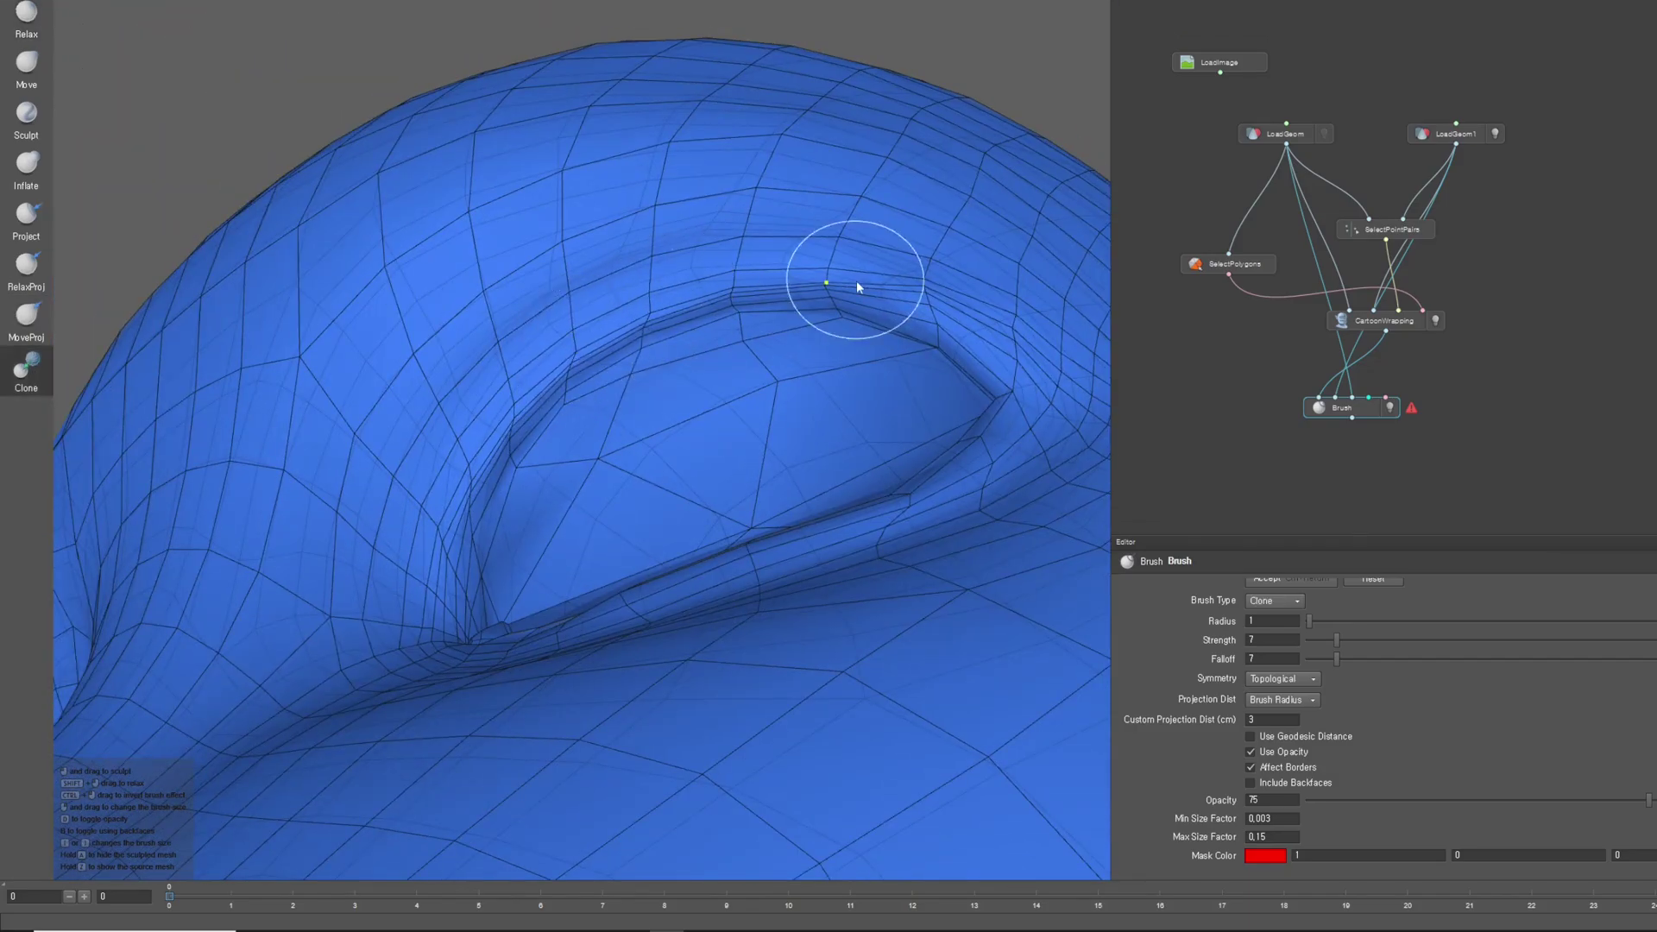
pyautogui.moveTo(851, 285)
pyautogui.keyDown('alt'); pyautogui.mouseDown()
pyautogui.moveTo(489, 341)
pyautogui.moveTo(1069, 463)
pyautogui.mouseUp(); pyautogui.keyUp('alt')
pyautogui.click(26, 315)
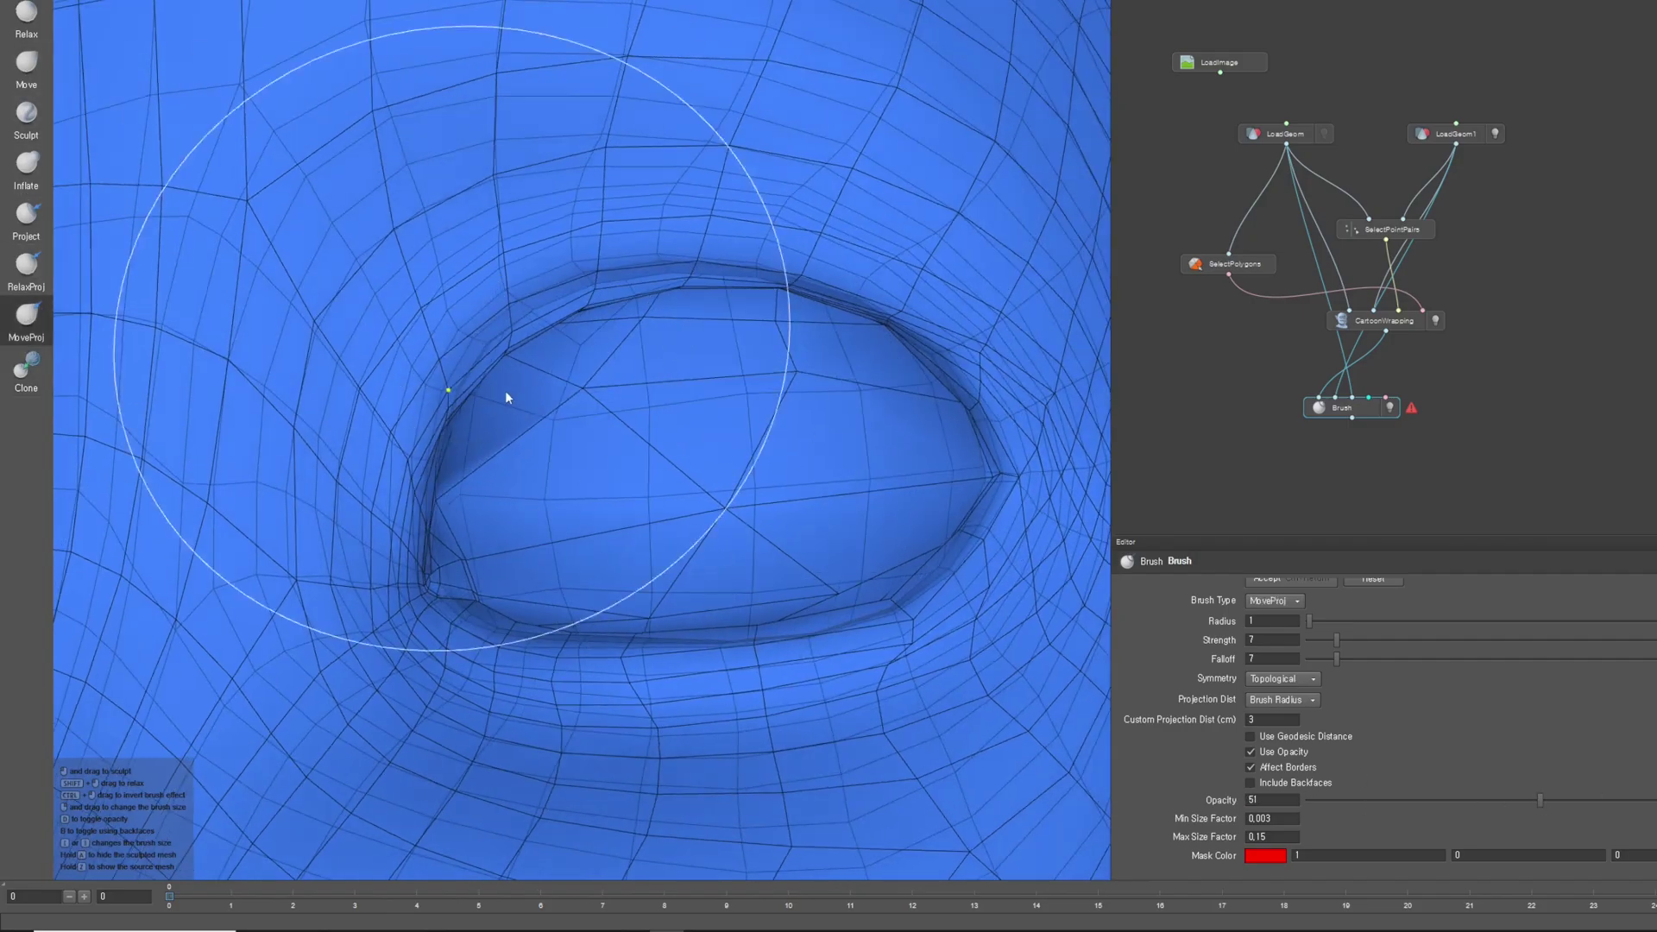
pyautogui.moveTo(455, 388)
pyautogui.keyDown('alt'); pyautogui.mouseDown()
pyautogui.moveTo(481, 305)
pyautogui.moveTo(740, 469)
pyautogui.mouseUp(); pyautogui.keyUp('alt')
pyautogui.click(25, 63)
pyautogui.keyDown('alt'); pyautogui.moveTo(552, 363); pyautogui.dragTo(492, 335); pyautogui.keyUp('alt')
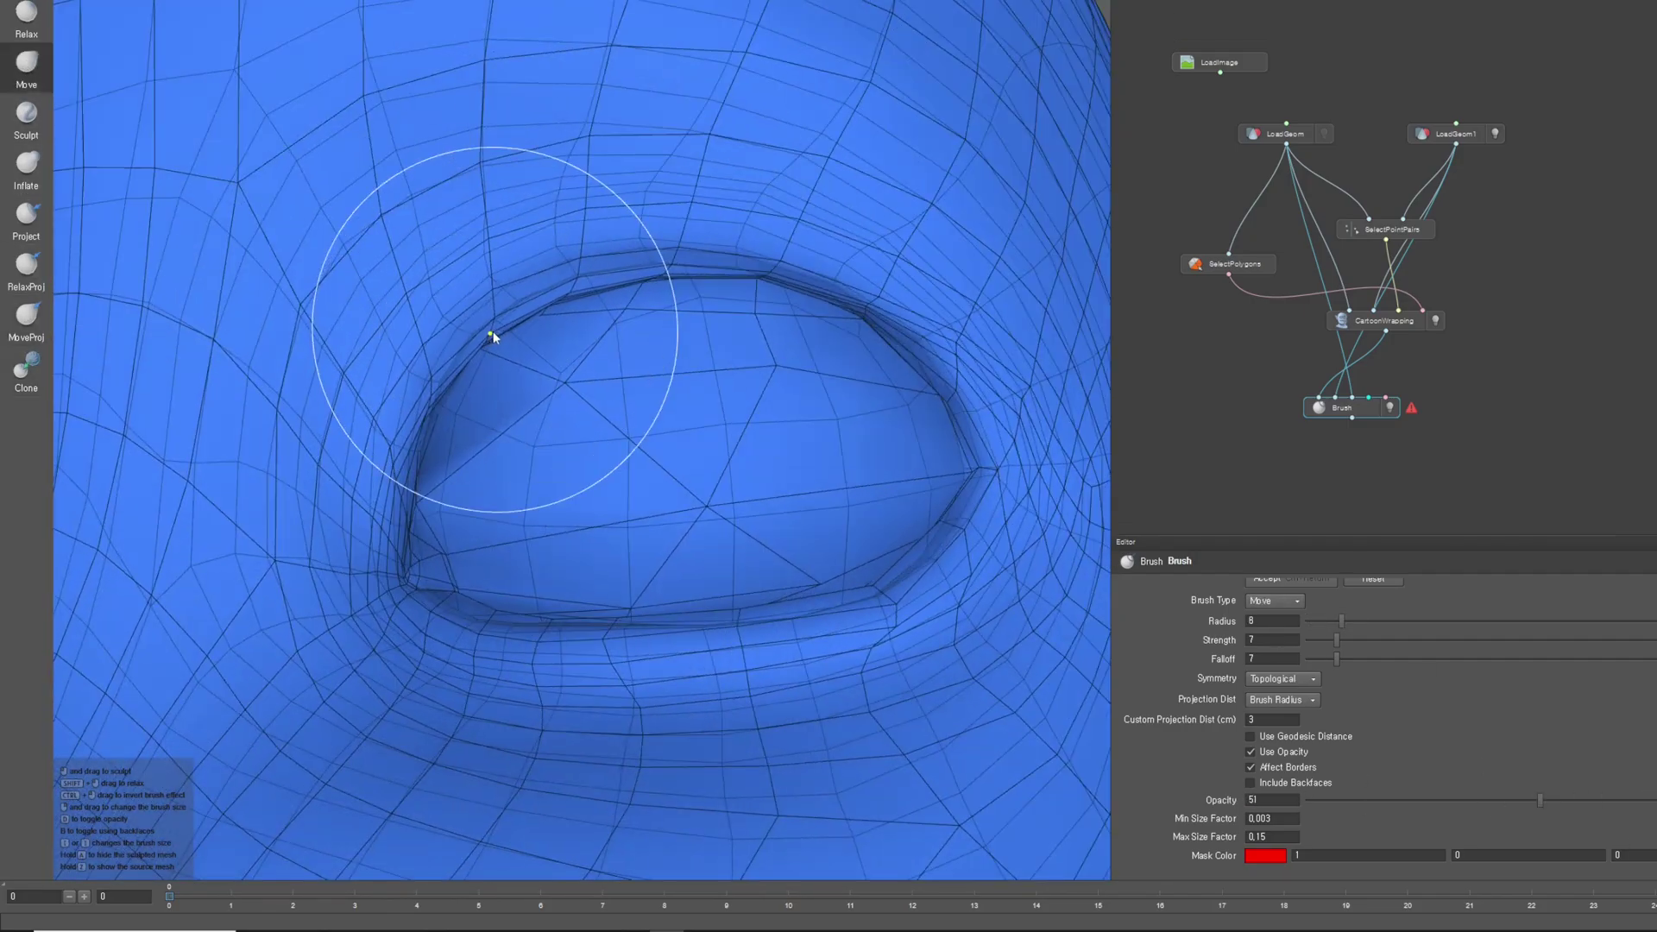
pyautogui.moveTo(1336, 658); pyautogui.dragTo(1376, 661)
pyautogui.moveTo(610, 277)
pyautogui.keyDown('alt'); pyautogui.mouseDown()
pyautogui.moveTo(443, 339)
pyautogui.moveTo(725, 256)
pyautogui.moveTo(566, 270)
pyautogui.moveTo(676, 366)
pyautogui.moveTo(553, 261)
pyautogui.moveTo(547, 236)
pyautogui.moveTo(462, 474)
pyautogui.moveTo(777, 529)
pyautogui.moveTo(617, 639)
pyautogui.moveTo(851, 637)
pyautogui.moveTo(568, 560)
pyautogui.moveTo(609, 468)
pyautogui.moveTo(535, 444)
pyautogui.moveTo(636, 355)
pyautogui.moveTo(959, 374)
pyautogui.moveTo(910, 381)
pyautogui.moveTo(1068, 632)
pyautogui.moveTo(710, 532)
pyautogui.moveTo(680, 455)
pyautogui.moveTo(518, 602)
pyautogui.moveTo(658, 509)
pyautogui.moveTo(532, 463)
pyautogui.mouseUp(); pyautogui.keyUp('alt')
# Return to the RelaxProj brush and keep tidying around the eyelid
pyautogui.press('shift')
pyautogui.press('shift')
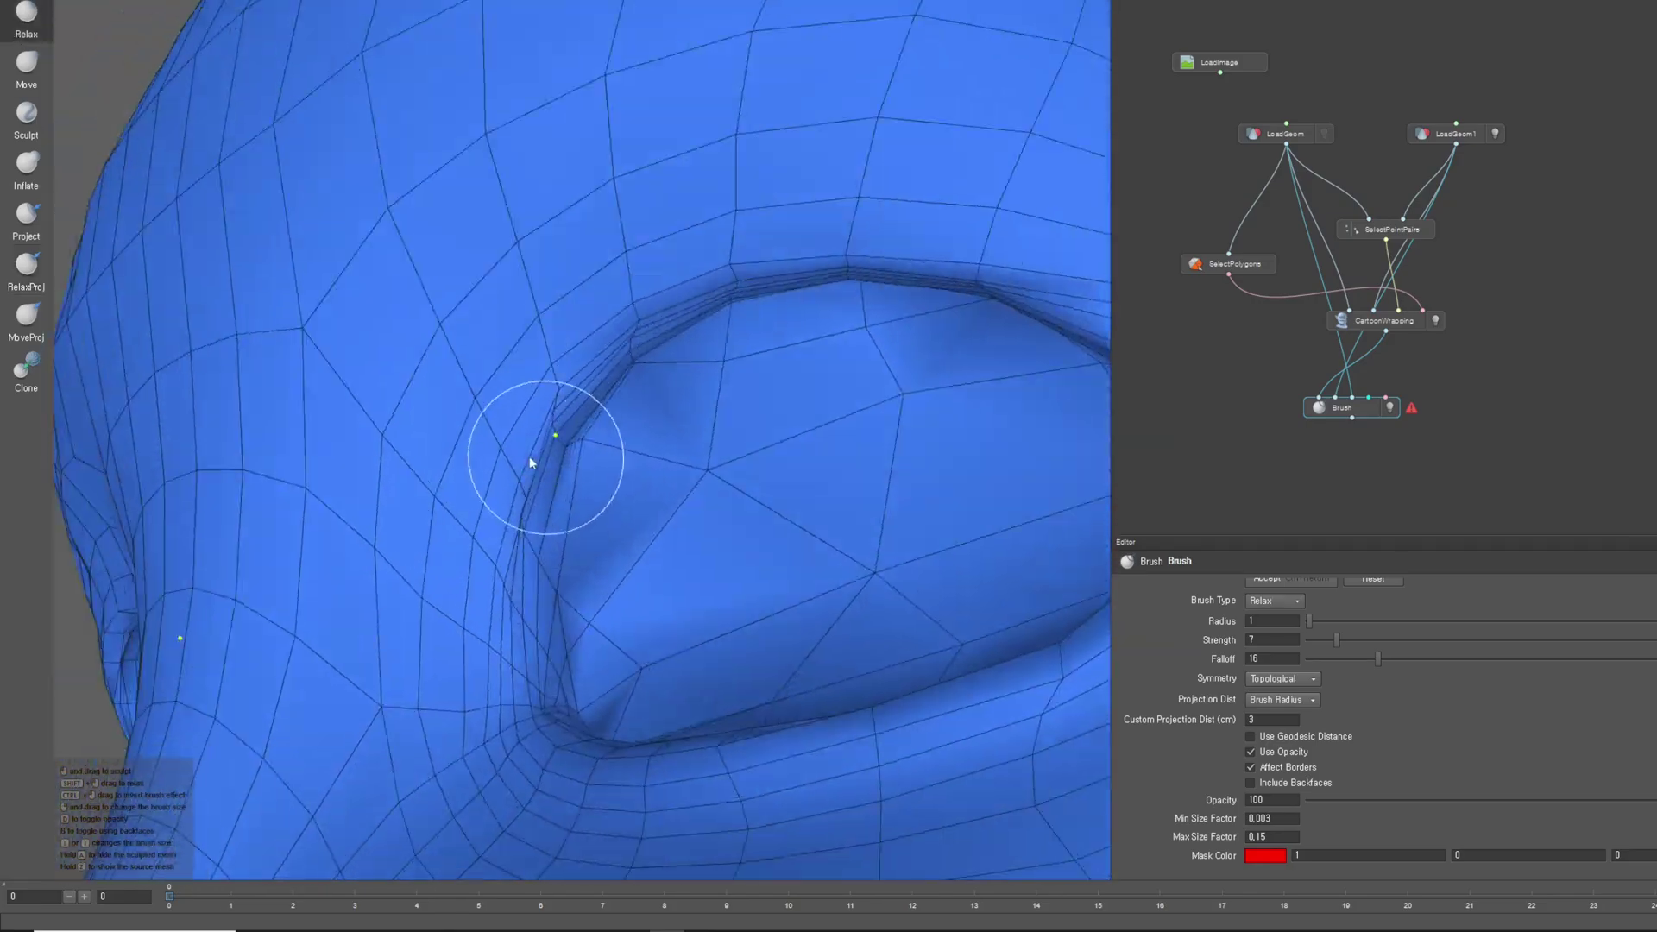
pyautogui.moveTo(983, 676)
pyautogui.keyDown('alt'); pyautogui.mouseDown()
pyautogui.moveTo(562, 470)
pyautogui.moveTo(555, 432)
pyautogui.moveTo(511, 480)
pyautogui.moveTo(608, 332)
pyautogui.mouseUp(); pyautogui.keyUp('alt')
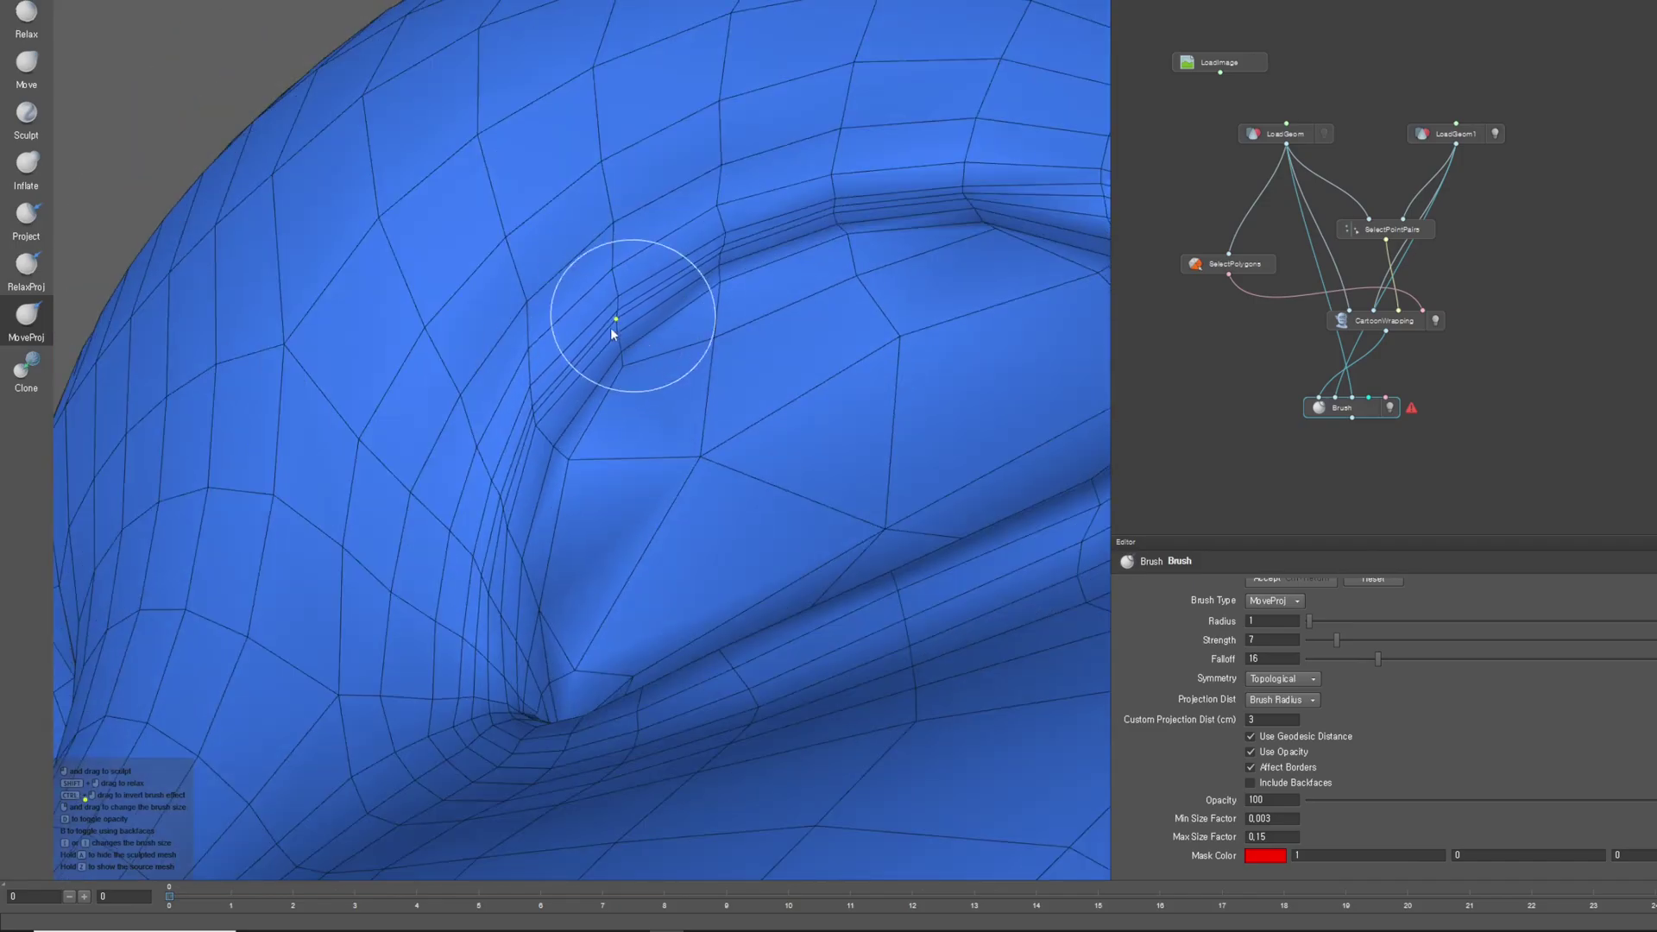
pyautogui.scroll(-10, 634, 247)
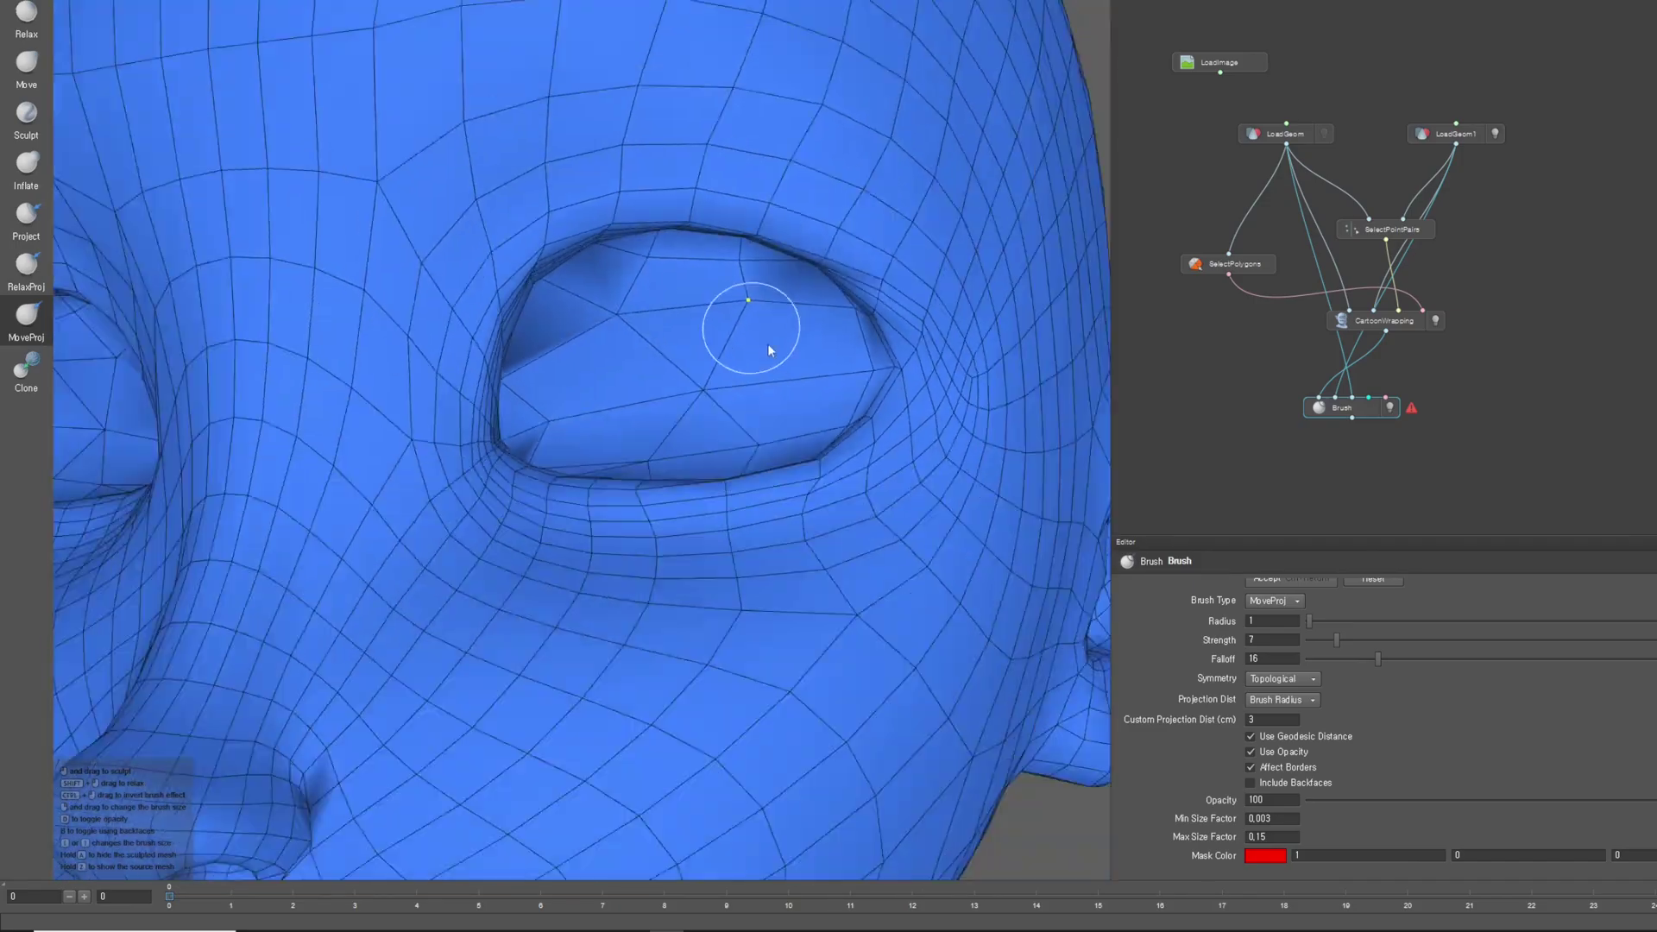
pyautogui.click(26, 265)
# Even out the edge flow over the nose, nostrils and cheeks from front and side views
pyautogui.scroll(-5, 832, 448)
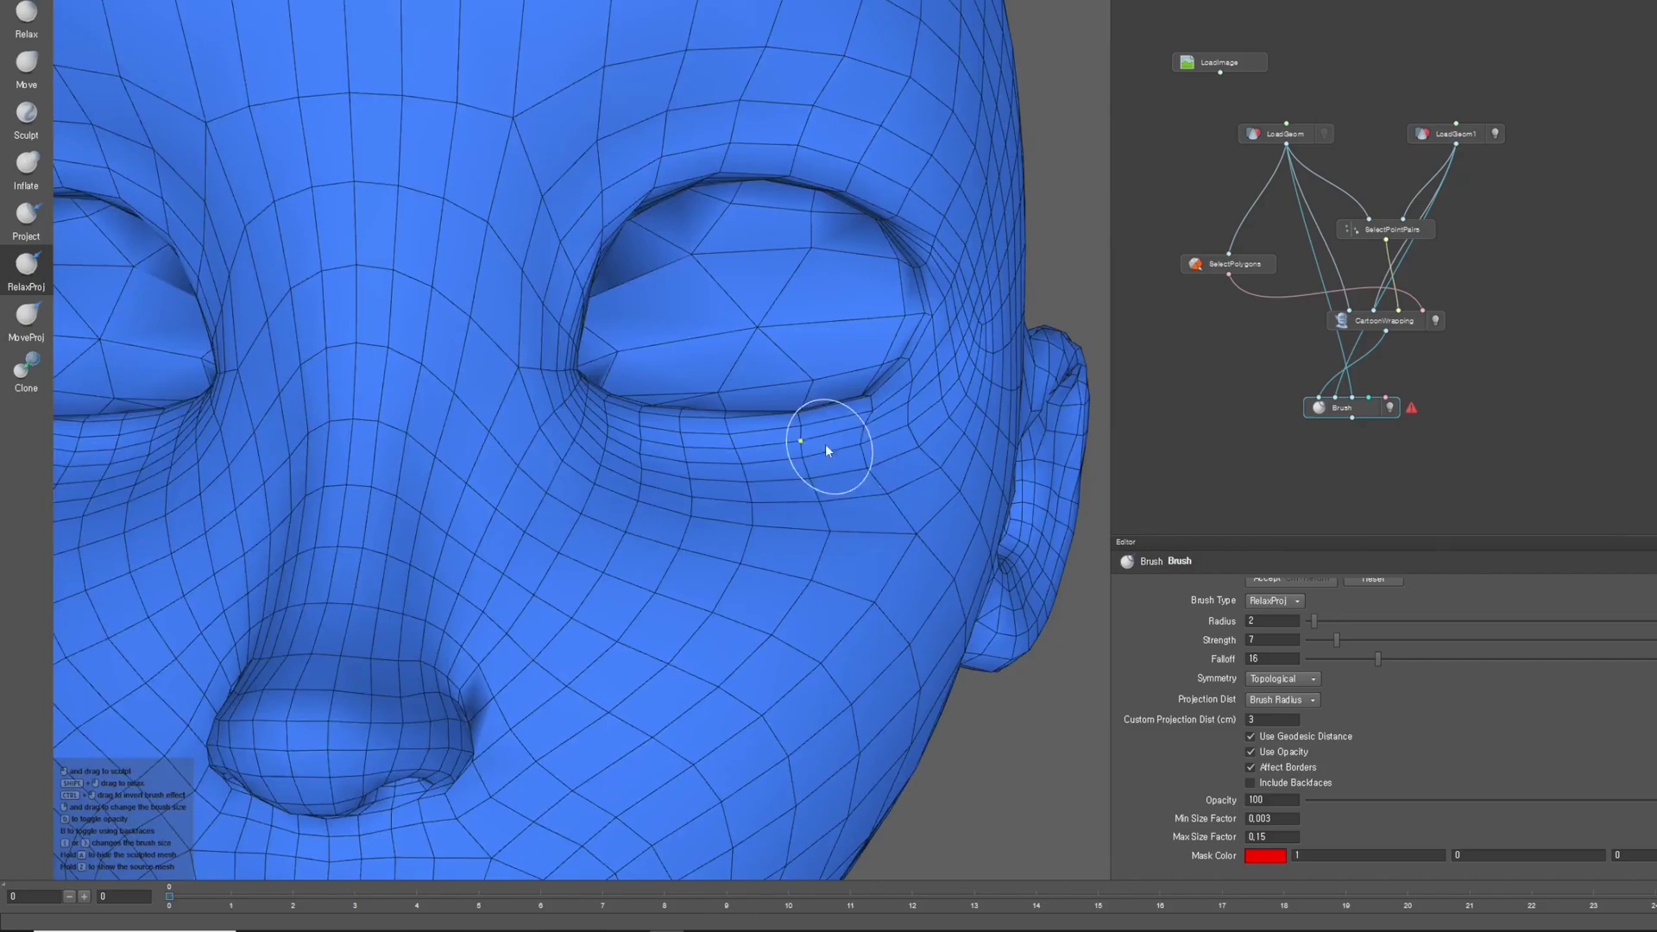
pyautogui.moveTo(747, 490)
pyautogui.keyDown('alt'); pyautogui.mouseDown()
pyautogui.moveTo(780, 422)
pyautogui.moveTo(780, 470)
pyautogui.moveTo(736, 448)
pyautogui.mouseUp(); pyautogui.keyUp('alt')
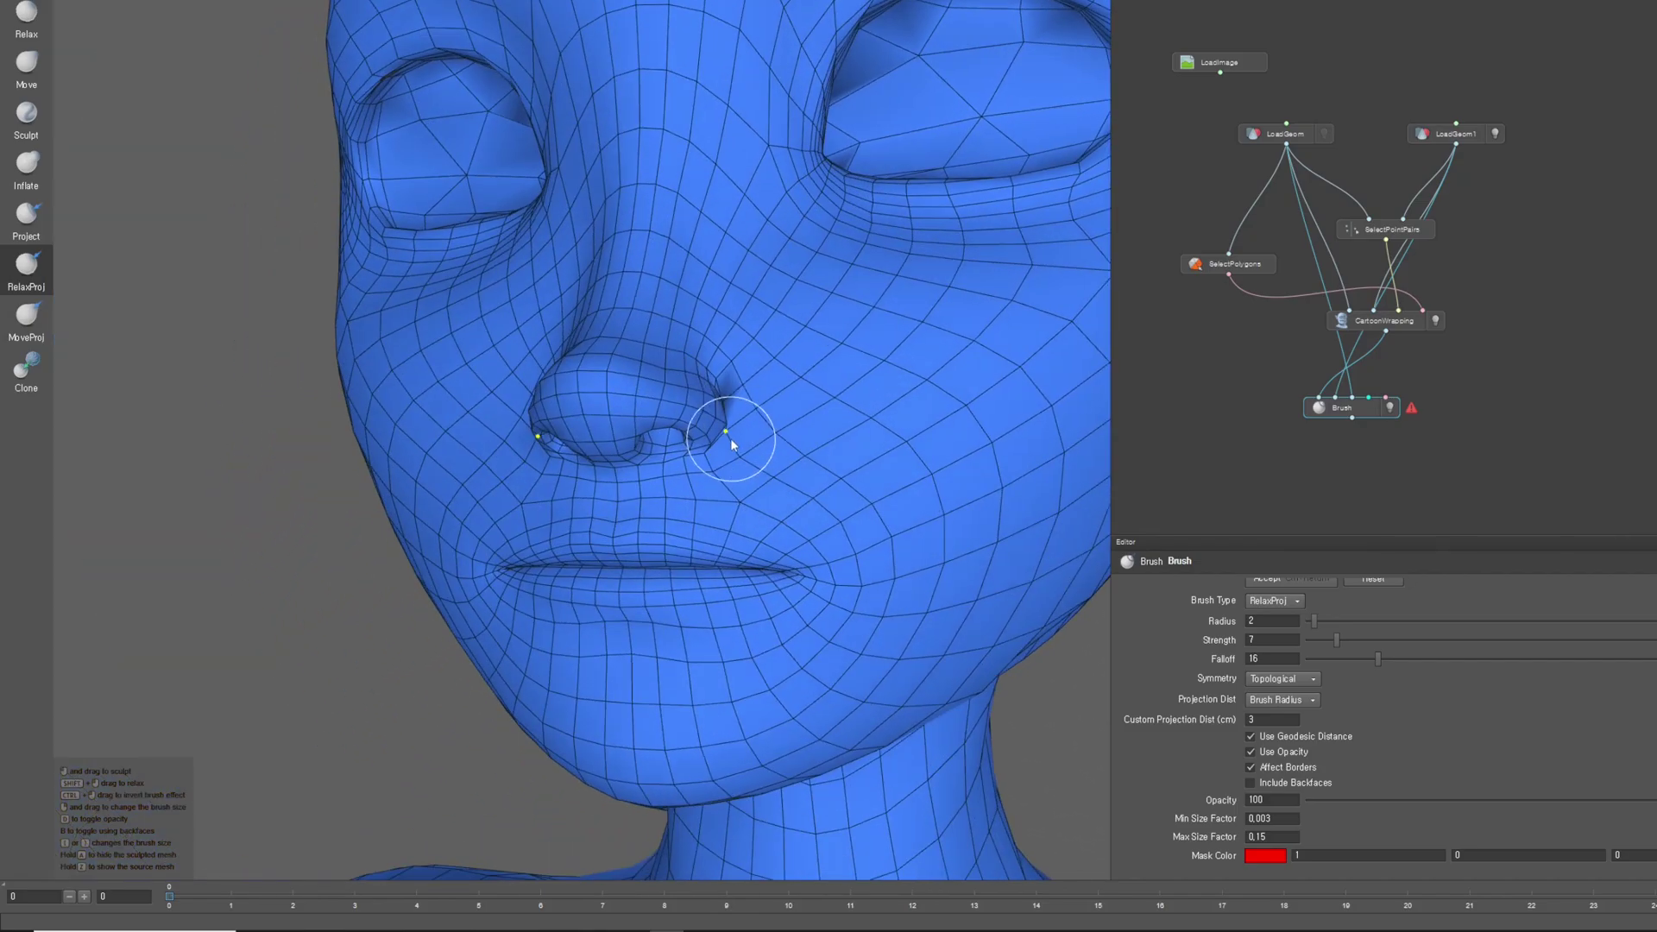
pyautogui.keyDown('alt'); pyautogui.moveTo(697, 382); pyautogui.dragTo(672, 389); pyautogui.keyUp('alt')
pyautogui.moveTo(604, 341)
pyautogui.keyDown('alt'); pyautogui.mouseDown()
pyautogui.moveTo(643, 380)
pyautogui.moveTo(704, 373)
pyautogui.mouseUp(); pyautogui.keyUp('alt')
pyautogui.moveTo(768, 449)
pyautogui.keyDown('alt'); pyautogui.mouseDown()
pyautogui.moveTo(742, 440)
pyautogui.moveTo(740, 462)
pyautogui.mouseUp(); pyautogui.keyUp('alt')
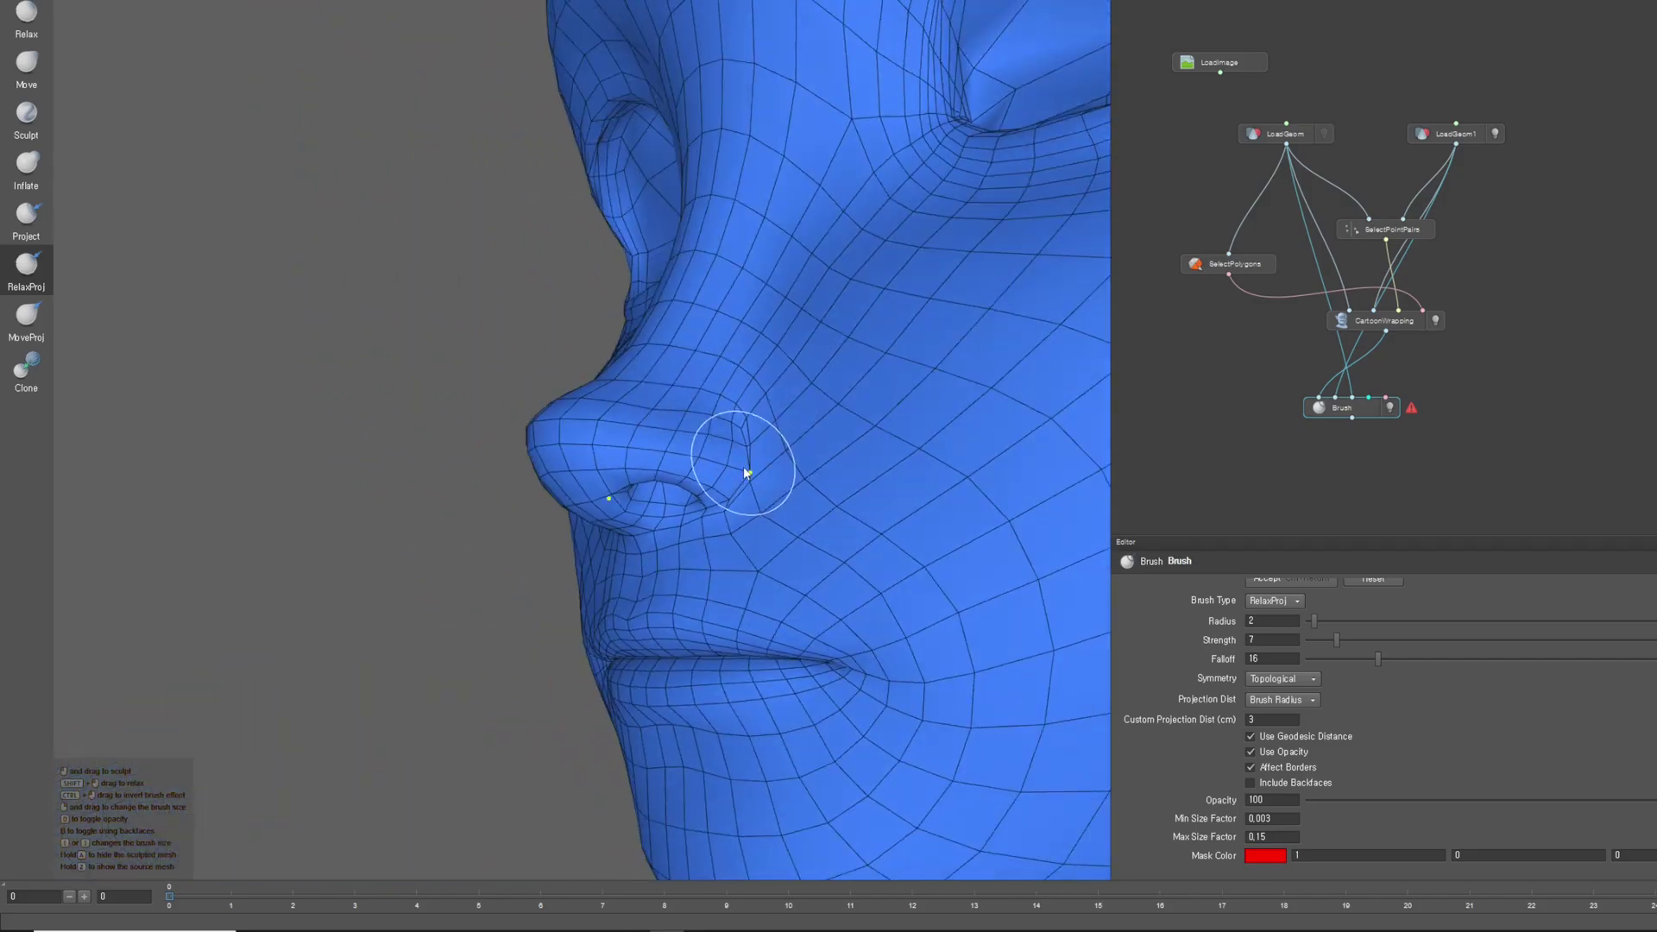
pyautogui.keyDown('alt'); pyautogui.moveTo(757, 563); pyautogui.dragTo(1039, 469); pyautogui.keyUp('alt')
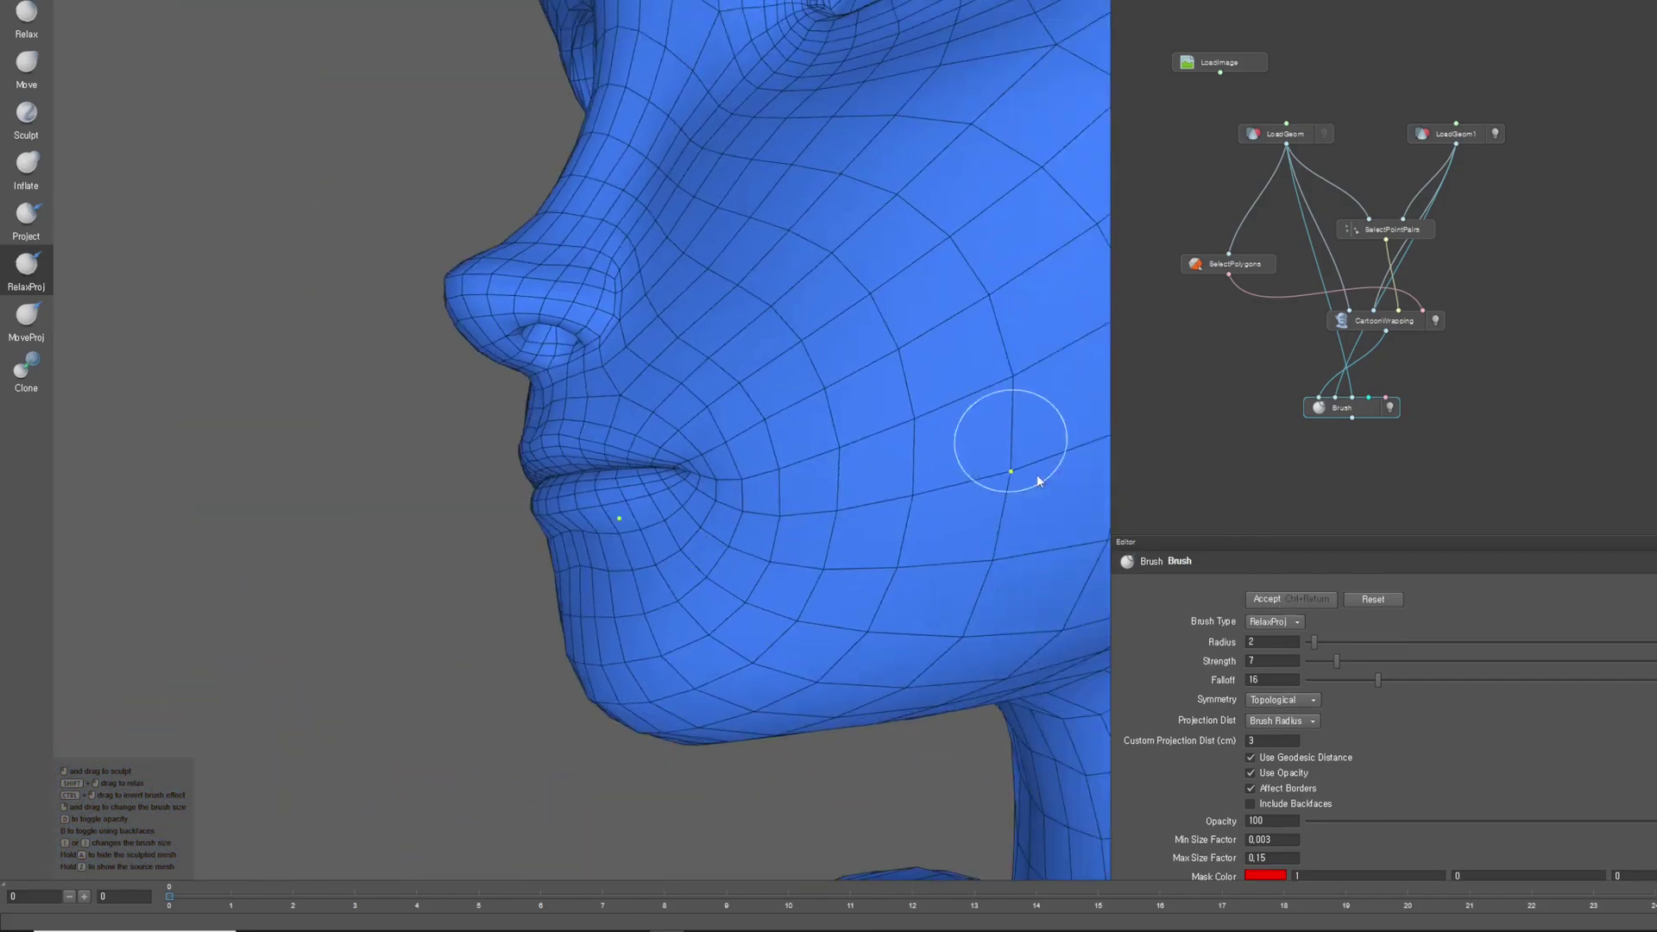
pyautogui.scroll(3, 1039, 469)
pyautogui.keyDown('alt'); pyautogui.moveTo(656, 448); pyautogui.dragTo(1035, 484); pyautogui.keyUp('alt')
# Move the view down to the neck and shoulders and shrink the brush radius to 4
pyautogui.press('o')
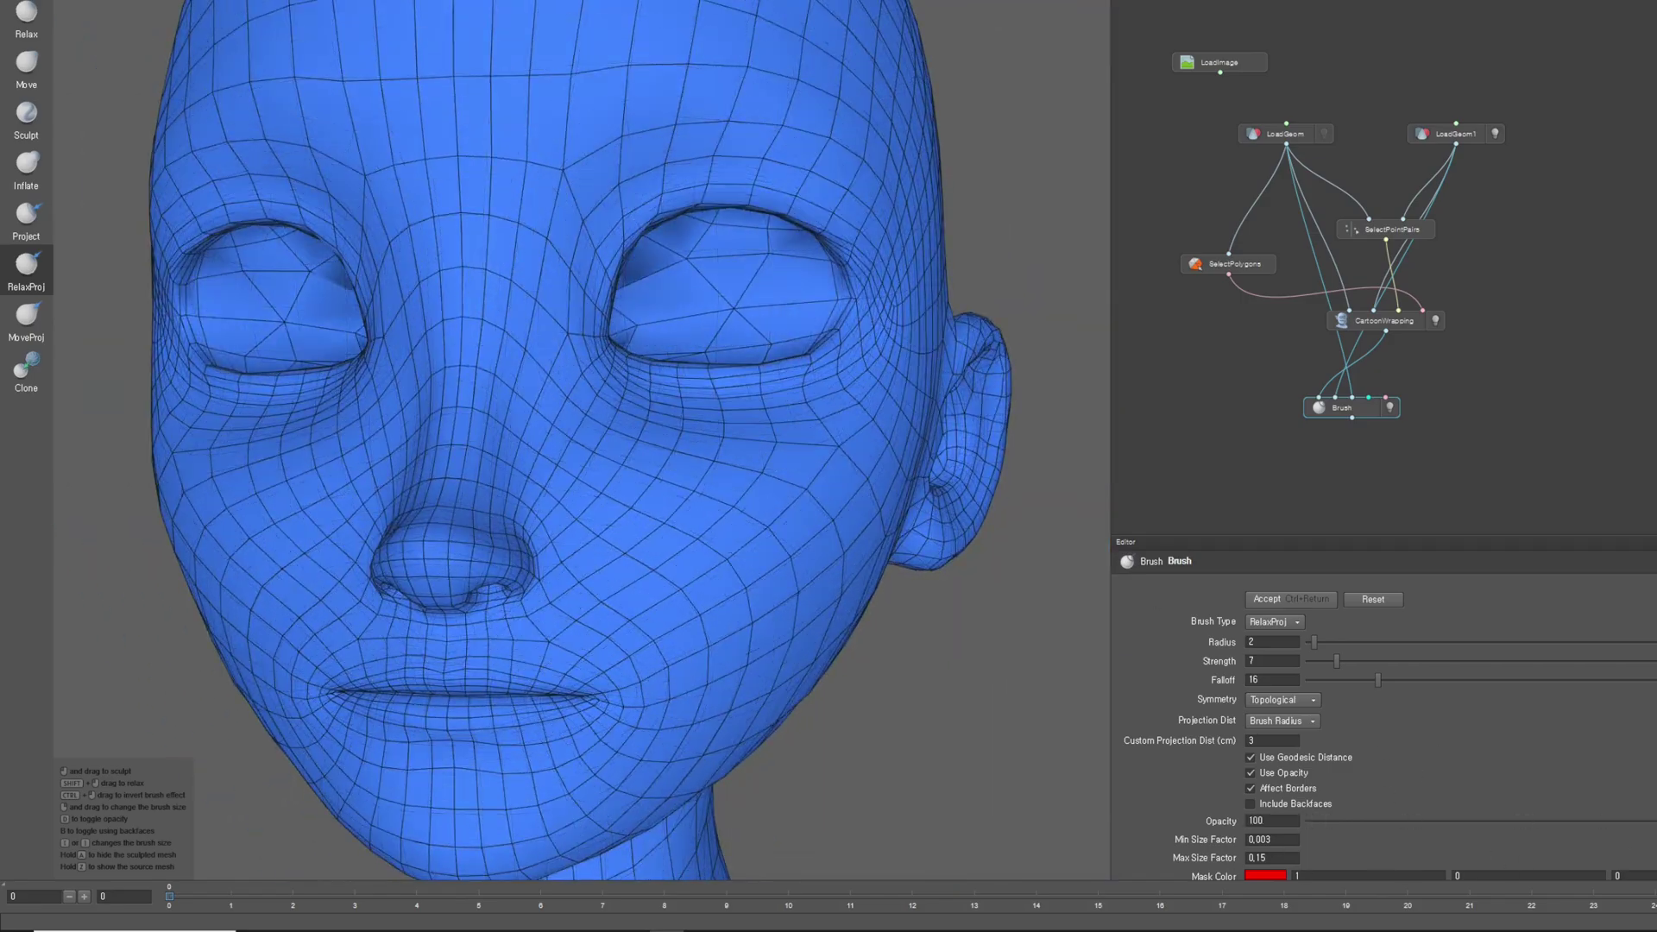
pyautogui.moveTo(857, 592)
pyautogui.keyDown('alt'); pyautogui.mouseDown()
pyautogui.moveTo(825, 377)
pyautogui.moveTo(692, 432)
pyautogui.moveTo(694, 516)
pyautogui.moveTo(758, 547)
pyautogui.moveTo(832, 535)
pyautogui.moveTo(590, 350)
pyautogui.moveTo(823, 516)
pyautogui.moveTo(466, 620)
pyautogui.mouseUp(); pyautogui.keyUp('alt')
pyautogui.press('[')
pyautogui.press('[')
pyautogui.press('[')
pyautogui.press('[')
# Enlarge the brush radius to 11 and work over the chest and torso
pyautogui.press(']')
pyautogui.press(']')
pyautogui.keyDown('alt'); pyautogui.moveTo(471, 546); pyautogui.dragTo(772, 236, button='right'); pyautogui.keyUp('alt')
pyautogui.keyDown('alt'); pyautogui.moveTo(772, 235); pyautogui.dragTo(16, 337); pyautogui.keyUp('alt')
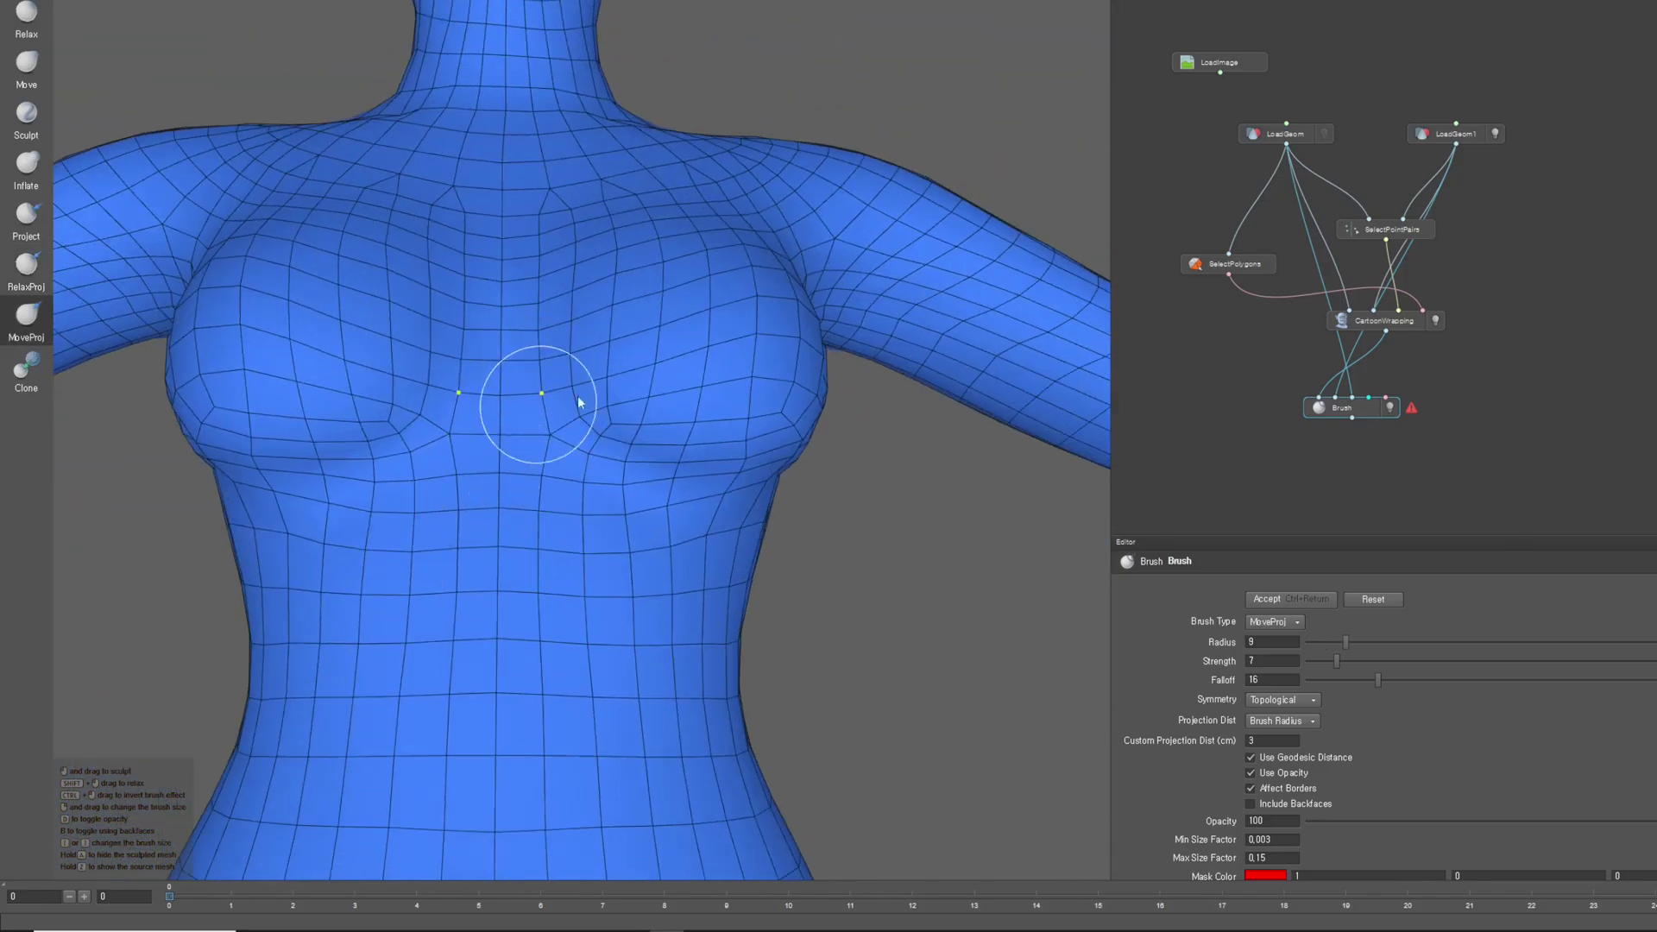
pyautogui.keyDown('alt'); pyautogui.moveTo(578, 402); pyautogui.dragTo(686, 535); pyautogui.keyUp('alt')
pyautogui.press(']')
pyautogui.keyDown('alt'); pyautogui.moveTo(831, 458); pyautogui.dragTo(730, 597); pyautogui.keyUp('alt')
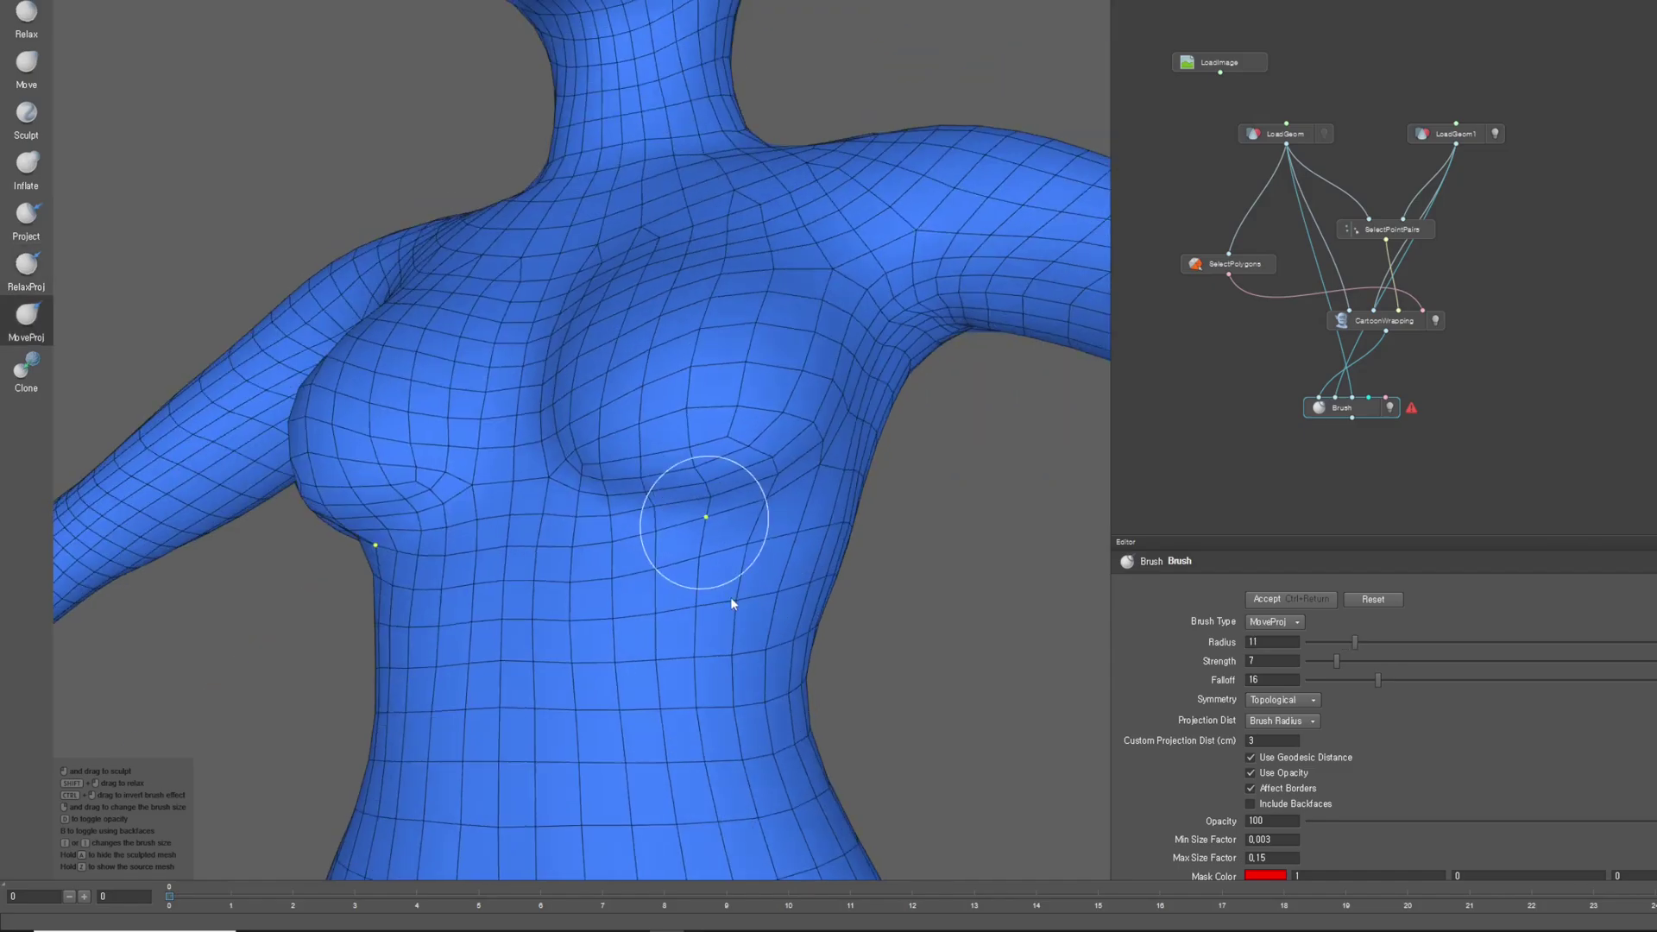
pyautogui.keyDown('alt'); pyautogui.moveTo(730, 597); pyautogui.dragTo(751, 547, button='middle'); pyautogui.keyUp('alt')
# Relax the thighs and toes with RelaxProj at radius 14
pyautogui.press('6')
pyautogui.keyDown('alt'); pyautogui.moveTo(751, 547); pyautogui.dragTo(528, 240, button='right'); pyautogui.keyUp('alt')
pyautogui.keyDown('alt'); pyautogui.moveTo(528, 240); pyautogui.dragTo(857, 480, button='middle'); pyautogui.keyUp('alt')
pyautogui.moveTo(858, 481)
pyautogui.keyDown('alt'); pyautogui.mouseDown()
pyautogui.moveTo(789, 512)
pyautogui.moveTo(769, 397)
pyautogui.moveTo(675, 478)
pyautogui.moveTo(784, 556)
pyautogui.moveTo(686, 538)
pyautogui.mouseUp(); pyautogui.keyUp('alt')
pyautogui.press('[')
pyautogui.press('[')
pyautogui.press('[')
pyautogui.press('[')
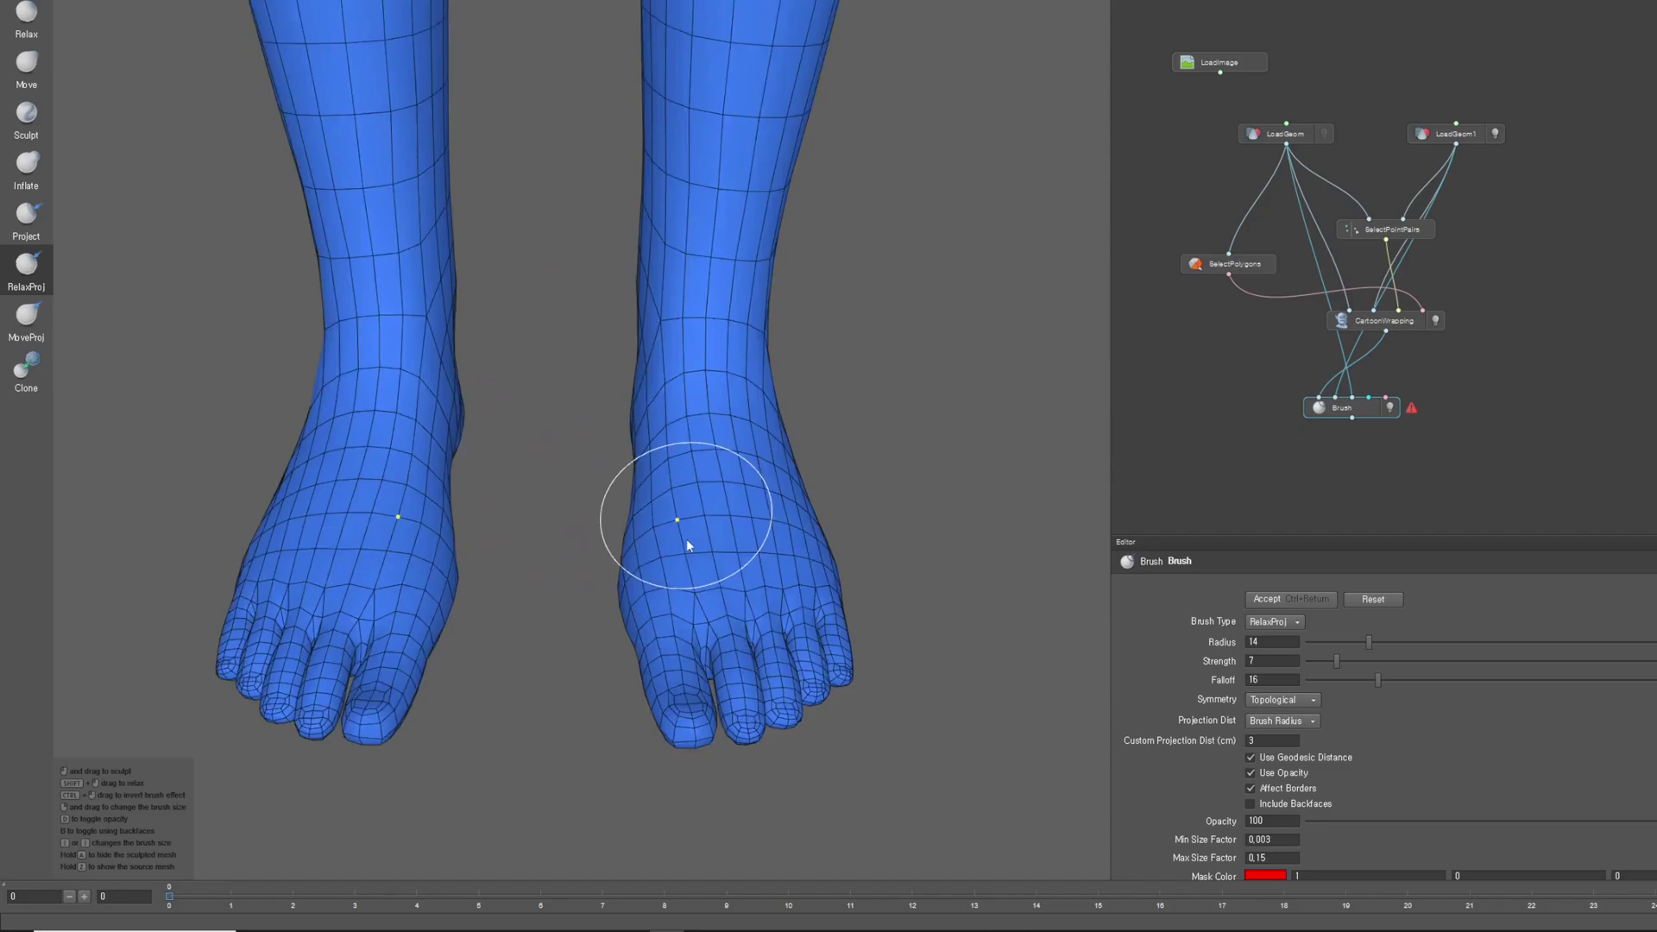
pyautogui.moveTo(688, 544)
pyautogui.keyDown('alt'); pyautogui.mouseDown(button='right')
pyautogui.moveTo(928, 581)
pyautogui.moveTo(702, 554)
pyautogui.mouseUp(button='right'); pyautogui.keyUp('alt')
# Switch to a tiny-radius MoveProj brush and frame the hand beside the thigh
pyautogui.press('7')
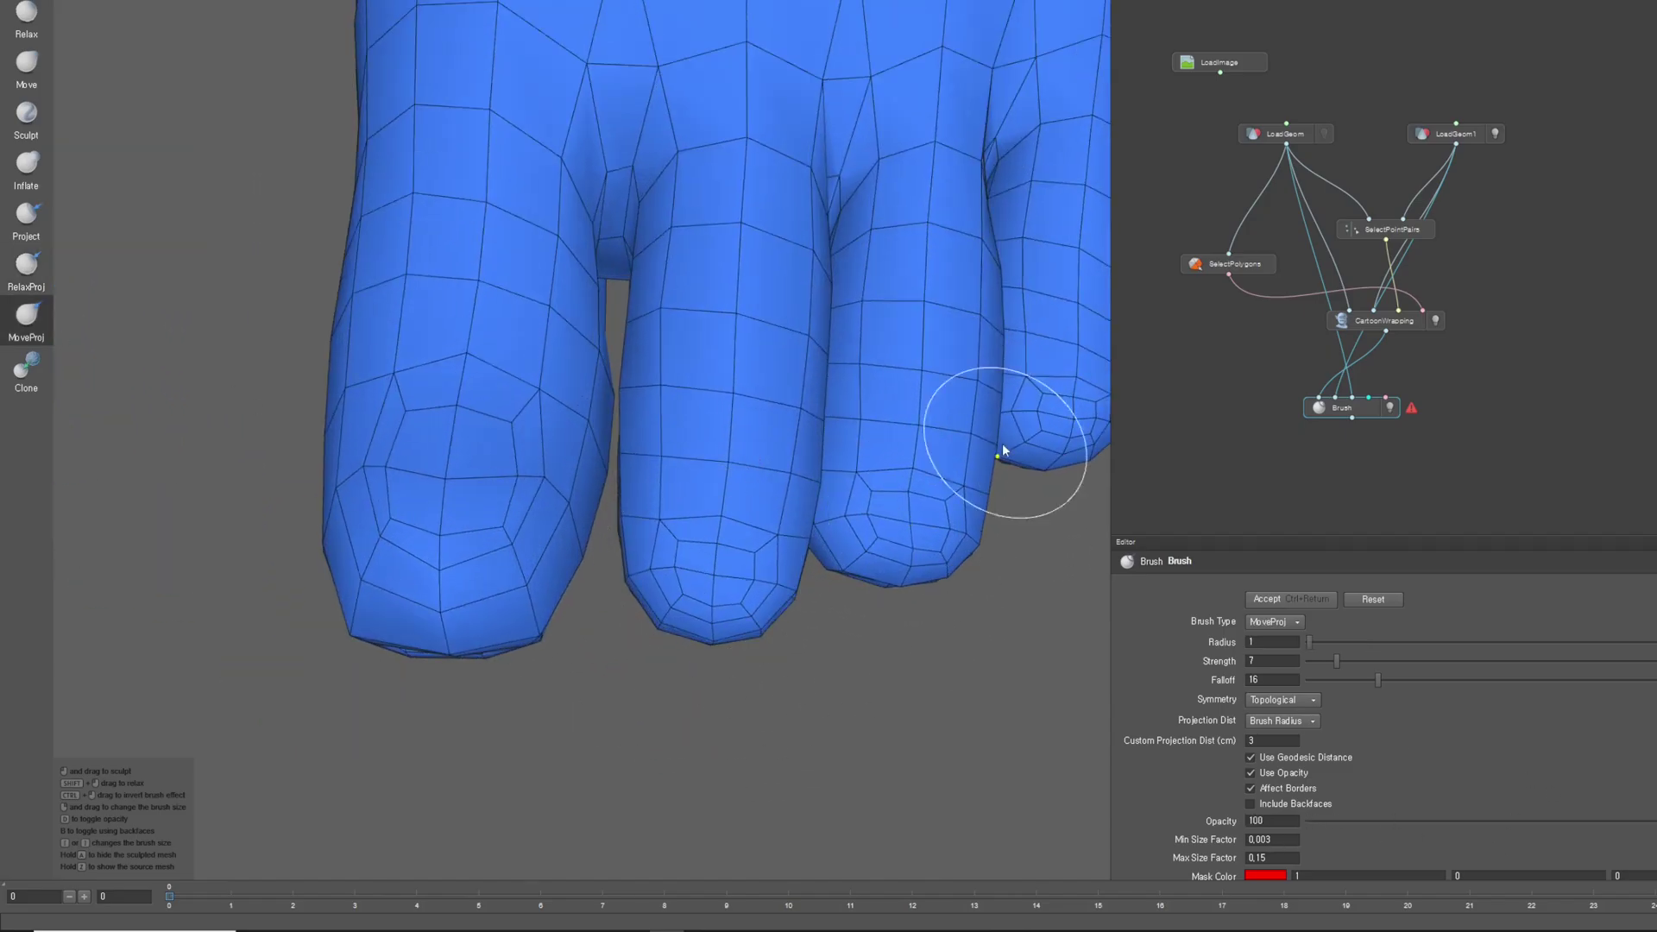
pyautogui.keyDown('alt'); pyautogui.moveTo(1002, 443); pyautogui.dragTo(628, 509, button='right'); pyautogui.keyUp('alt')
pyautogui.moveTo(624, 506)
pyautogui.keyDown('alt'); pyautogui.mouseDown()
pyautogui.moveTo(765, 431)
pyautogui.moveTo(680, 581)
pyautogui.moveTo(643, 527)
pyautogui.mouseUp(); pyautogui.keyUp('alt')
pyautogui.keyDown('alt'); pyautogui.moveTo(643, 526); pyautogui.dragTo(614, 506, button='right'); pyautogui.keyUp('alt')
# Smooth the grid across the forearm with RelaxProj, growing the radius to 12
pyautogui.moveTo(614, 505)
pyautogui.keyDown('alt'); pyautogui.mouseDown()
pyautogui.moveTo(557, 536)
pyautogui.moveTo(714, 629)
pyautogui.moveTo(440, 462)
pyautogui.mouseUp(); pyautogui.keyUp('alt')
pyautogui.click(26, 265)
pyautogui.keyDown('alt'); pyautogui.moveTo(146, 324); pyautogui.dragTo(833, 569, button='right'); pyautogui.keyUp('alt')
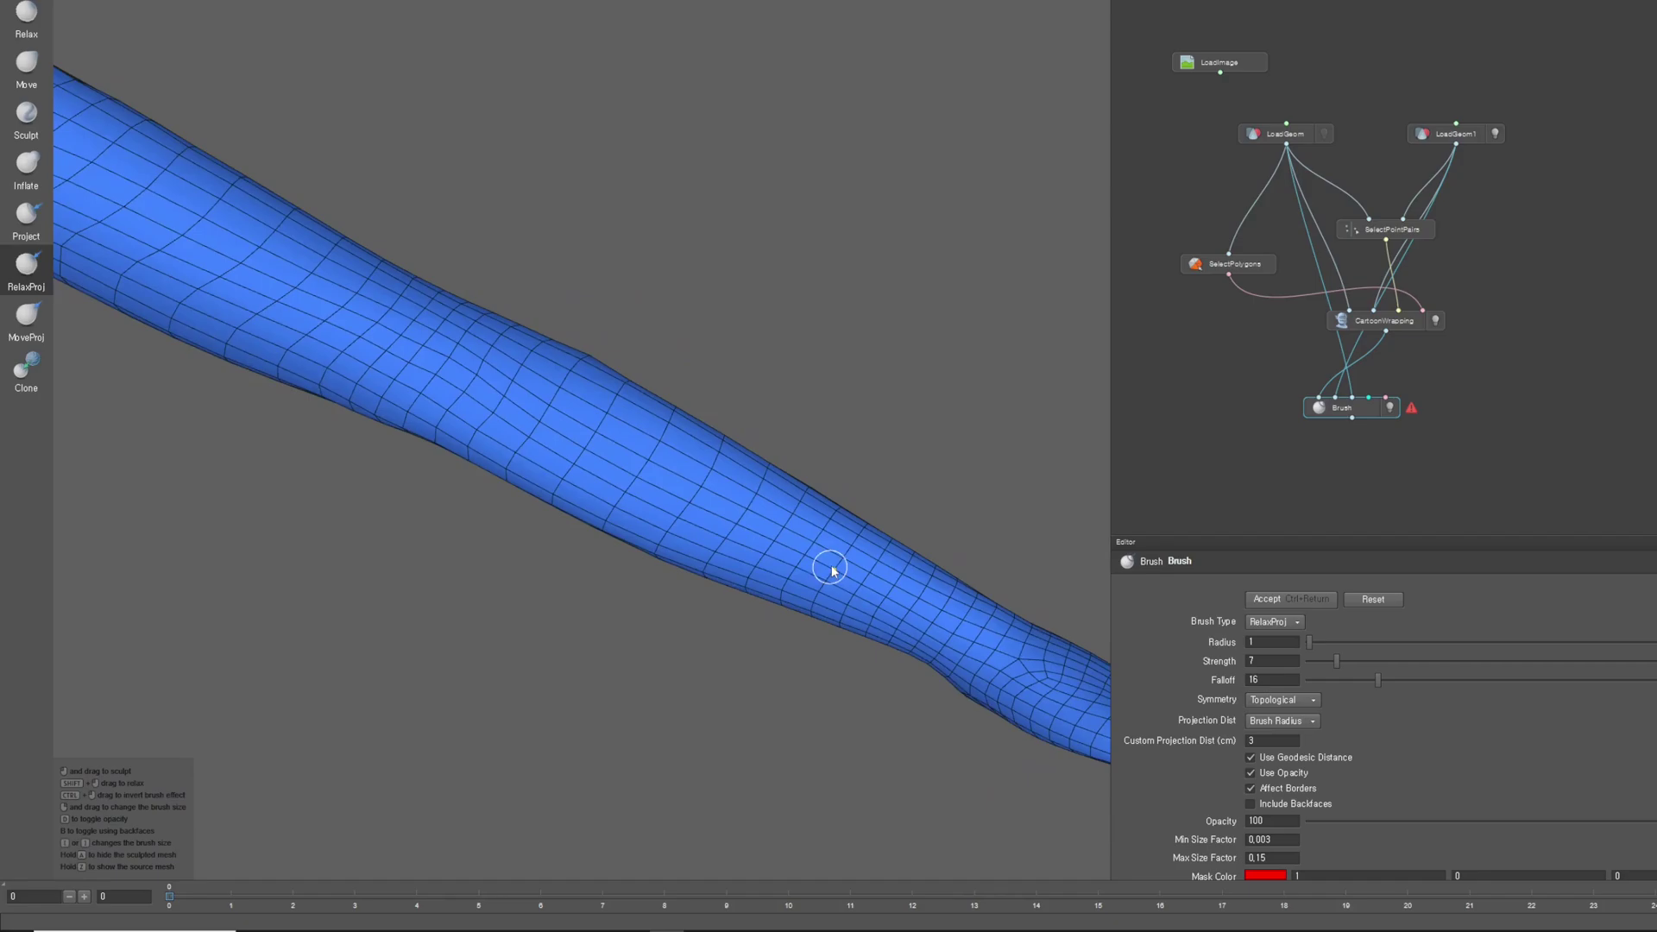
pyautogui.keyDown('alt'); pyautogui.moveTo(832, 570); pyautogui.dragTo(473, 414); pyautogui.keyUp('alt')
pyautogui.keyDown('alt'); pyautogui.moveTo(473, 414); pyautogui.dragTo(521, 432, button='middle'); pyautogui.keyUp('alt')
pyautogui.press(']')
pyautogui.press(']')
pyautogui.press(']')
pyautogui.press(']')
pyautogui.press(']')
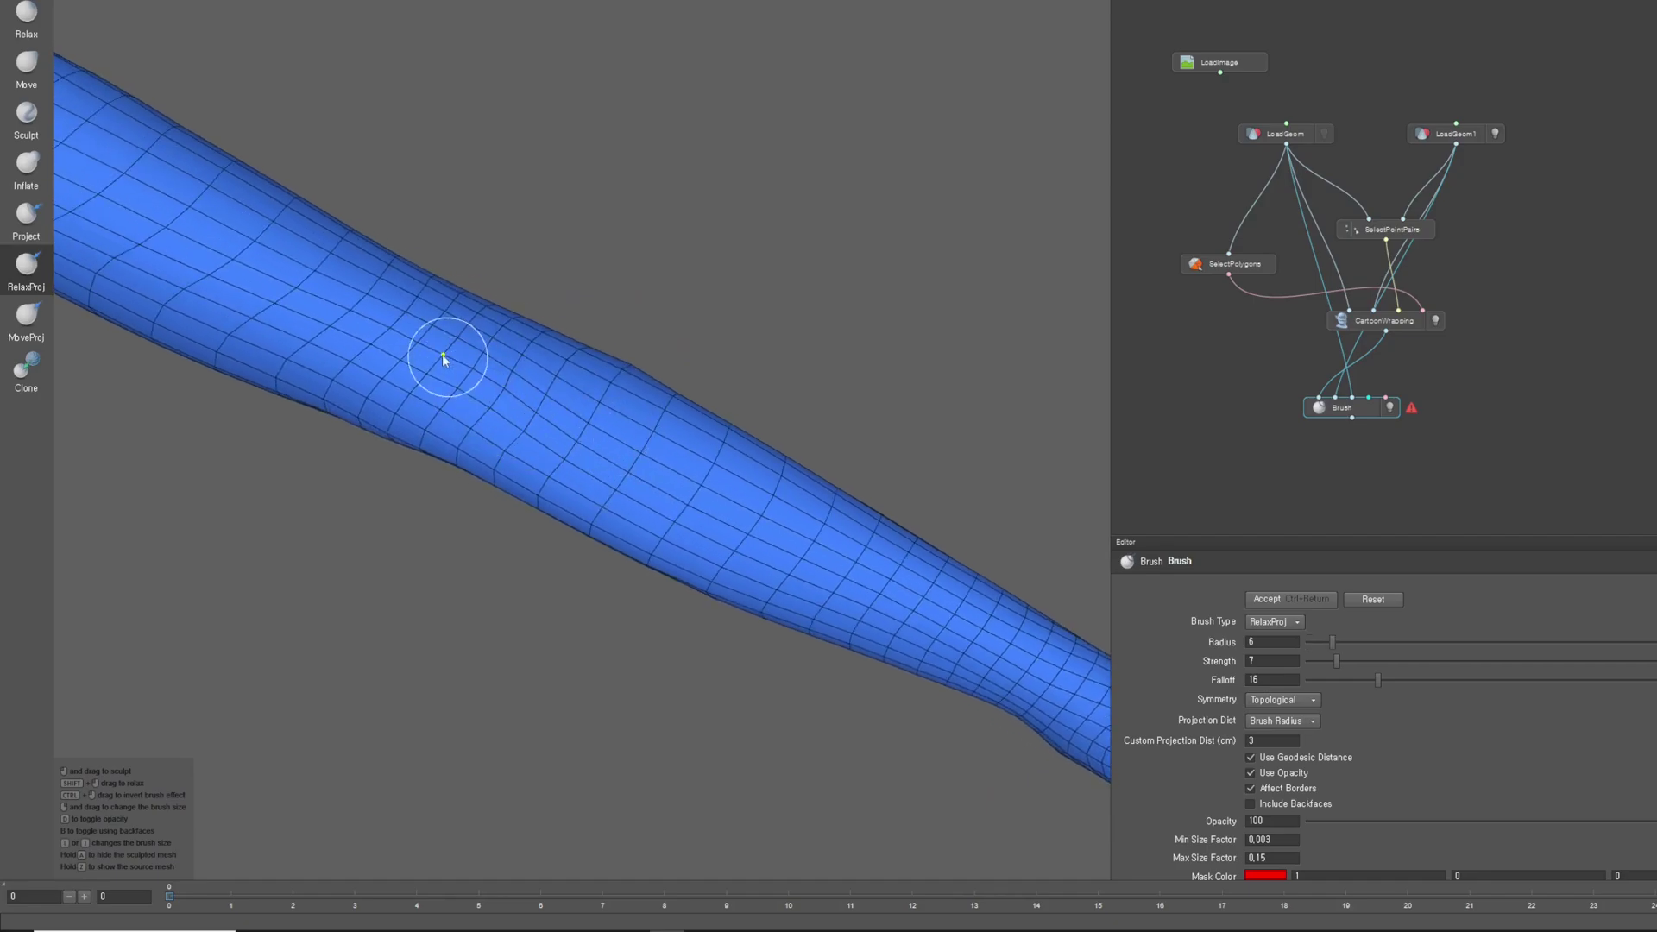
pyautogui.moveTo(442, 356); pyautogui.dragTo(553, 460)
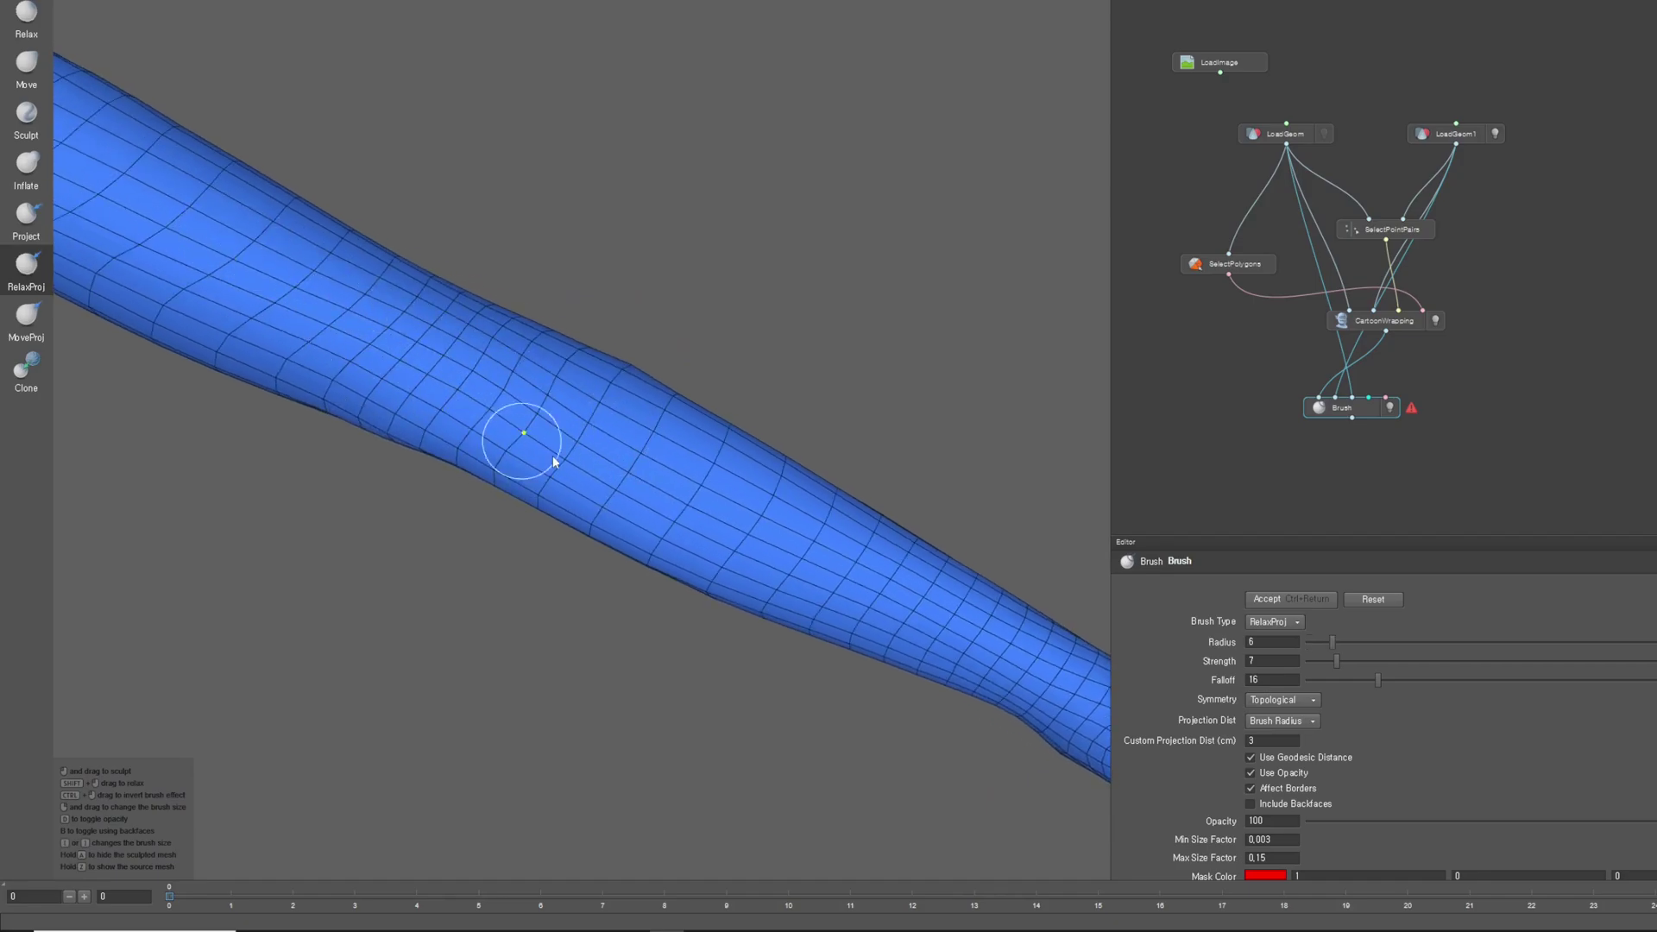
pyautogui.moveTo(558, 392)
pyautogui.keyDown('alt'); pyautogui.mouseDown()
pyautogui.moveTo(659, 474)
pyautogui.moveTo(499, 397)
pyautogui.moveTo(556, 422)
pyautogui.moveTo(735, 694)
pyautogui.moveTo(706, 478)
pyautogui.moveTo(949, 583)
pyautogui.moveTo(1046, 654)
pyautogui.mouseUp(); pyautogui.keyUp('alt')
pyautogui.press(']')
pyautogui.press(']')
pyautogui.press(']')
pyautogui.press(']')
pyautogui.press(']')
pyautogui.press(']')
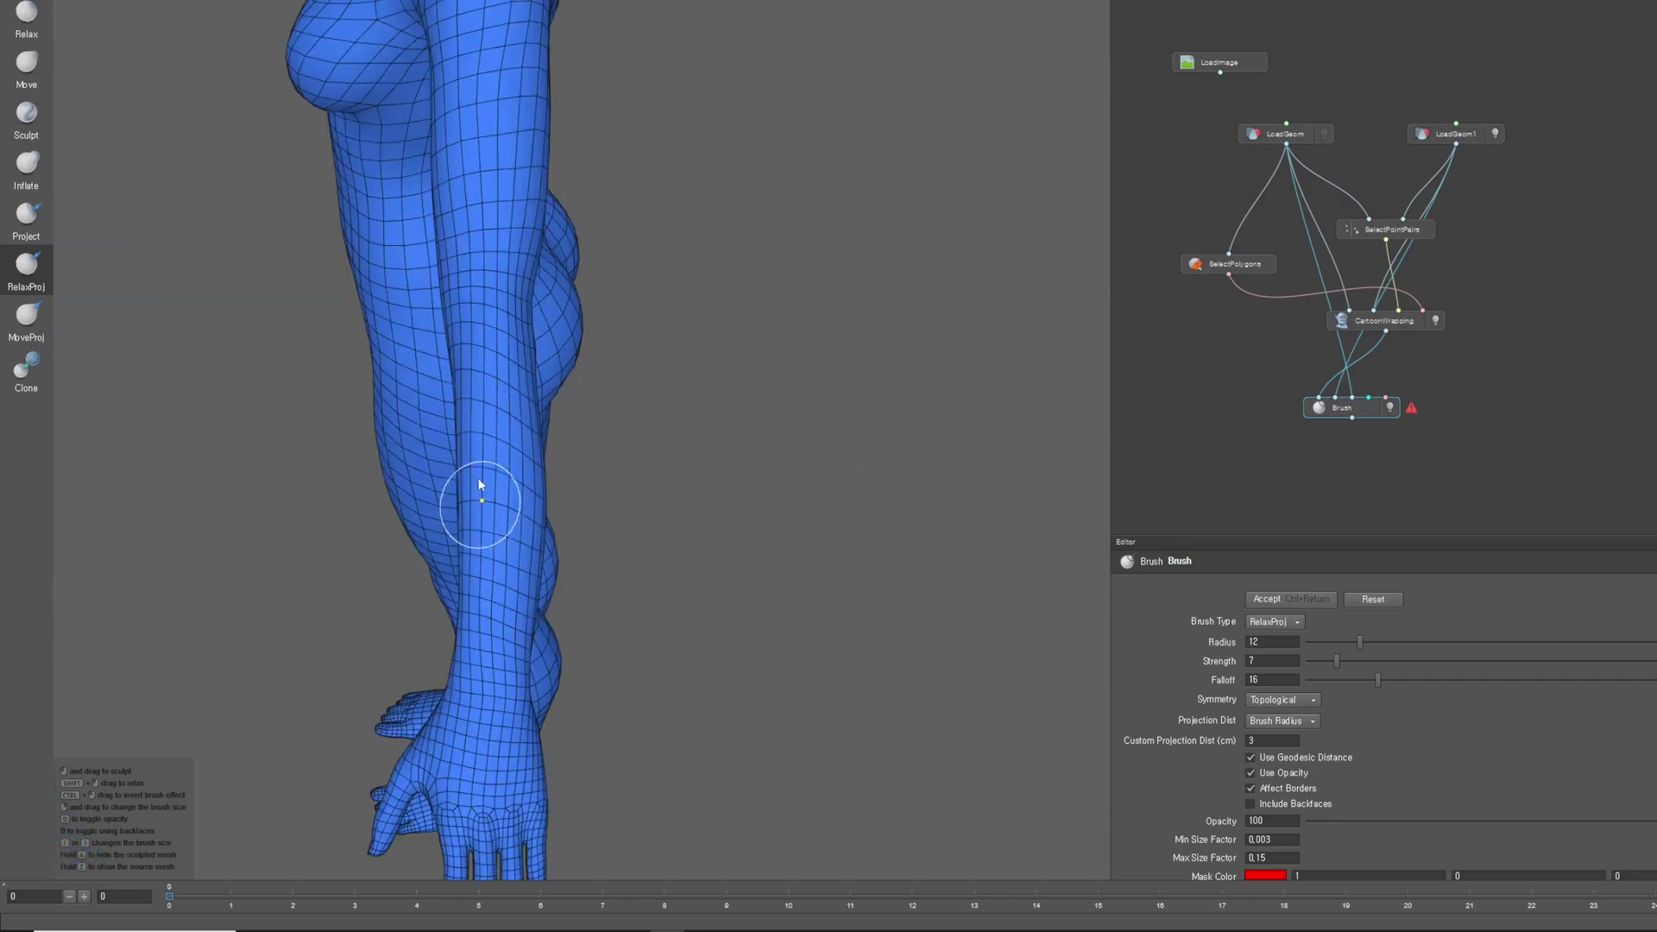
# Switch to MoveProj with Radius 42 and Strength 13, framing the whole arm
pyautogui.moveTo(474, 507)
pyautogui.keyDown('alt'); pyautogui.mouseDown()
pyautogui.moveTo(451, 444)
pyautogui.moveTo(540, 580)
pyautogui.mouseUp(); pyautogui.keyUp('alt')
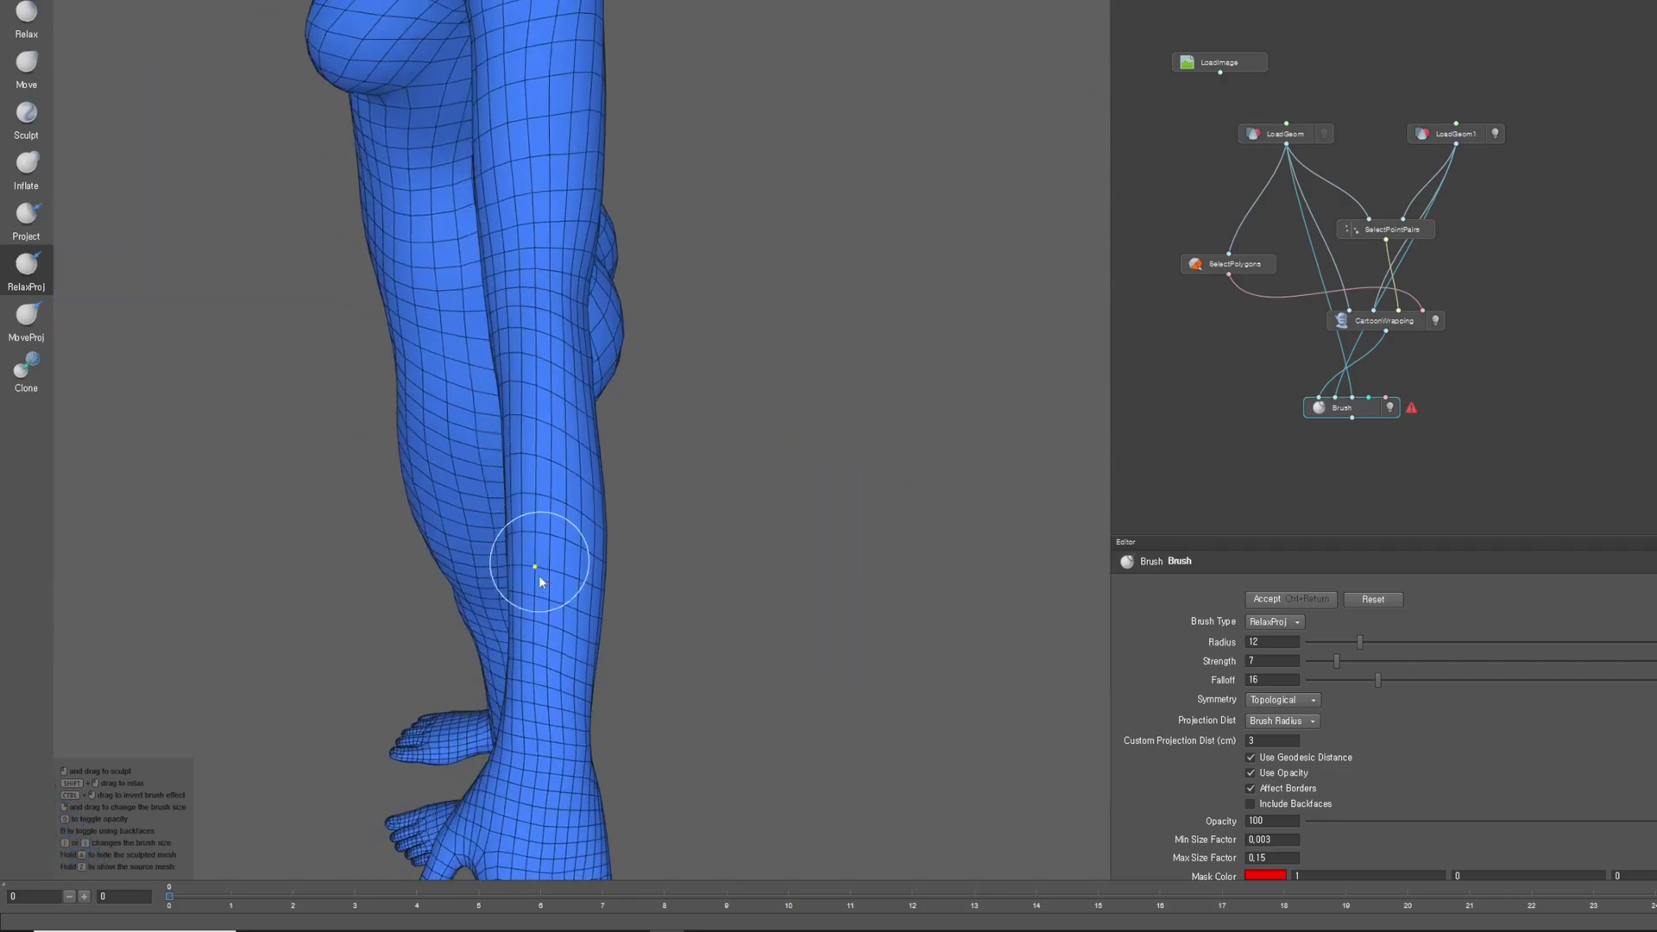
pyautogui.moveTo(654, 555)
pyautogui.keyDown('alt'); pyautogui.mouseDown()
pyautogui.moveTo(481, 515)
pyautogui.moveTo(449, 526)
pyautogui.mouseUp(); pyautogui.keyUp('alt')
pyautogui.click(26, 317)
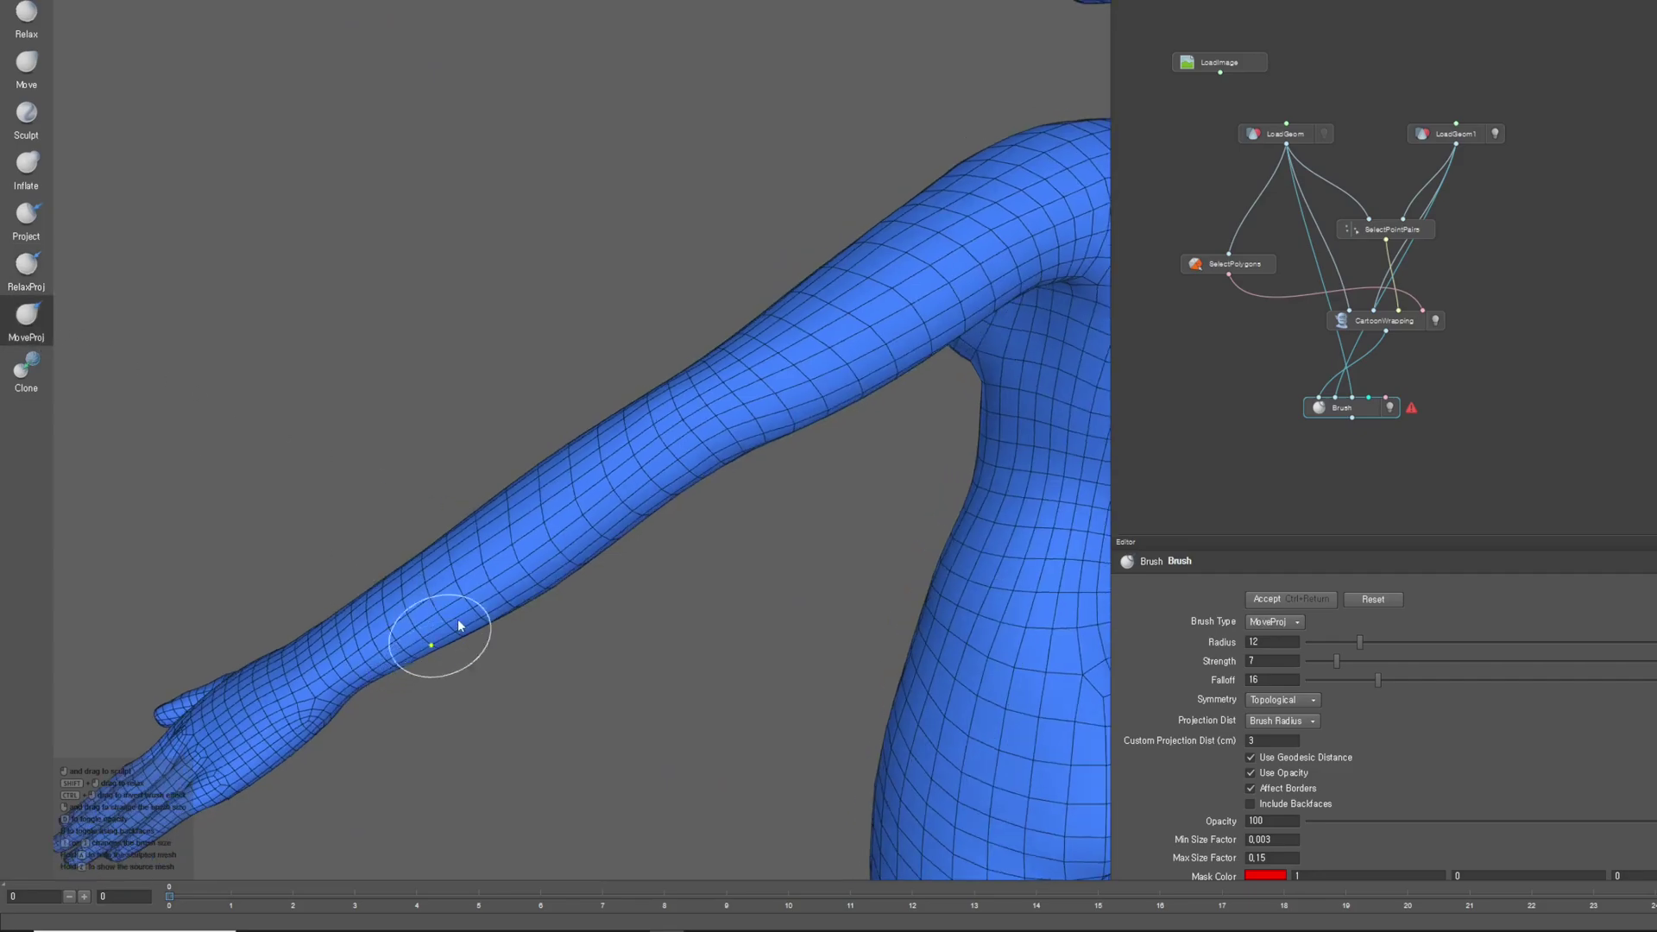
pyautogui.moveTo(460, 625)
pyautogui.keyDown('alt'); pyautogui.mouseDown()
pyautogui.moveTo(496, 578)
pyautogui.moveTo(545, 583)
pyautogui.mouseUp(); pyautogui.keyUp('alt')
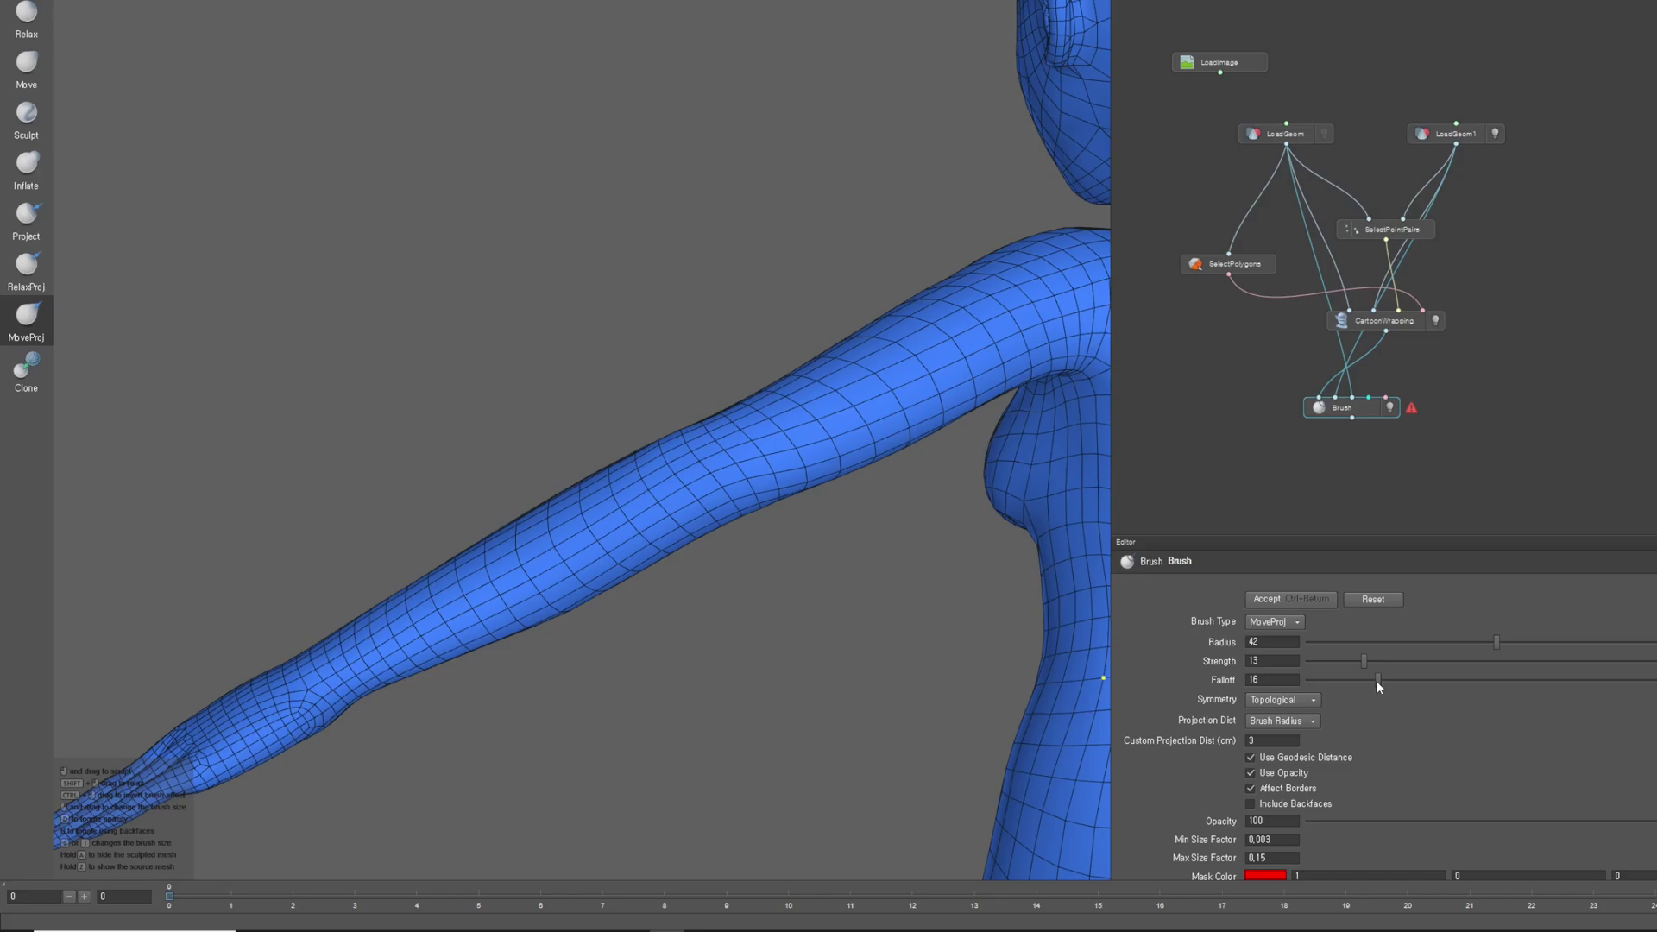
# Widen the MoveProj falloff to 30 and reshape the outstretched arm from shoulder to wrist
pyautogui.moveTo(1376, 680); pyautogui.dragTo(1442, 681)
pyautogui.moveTo(562, 573)
pyautogui.keyDown('alt'); pyautogui.mouseDown()
pyautogui.moveTo(559, 552)
pyautogui.moveTo(856, 417)
pyautogui.mouseUp(); pyautogui.keyUp('alt')
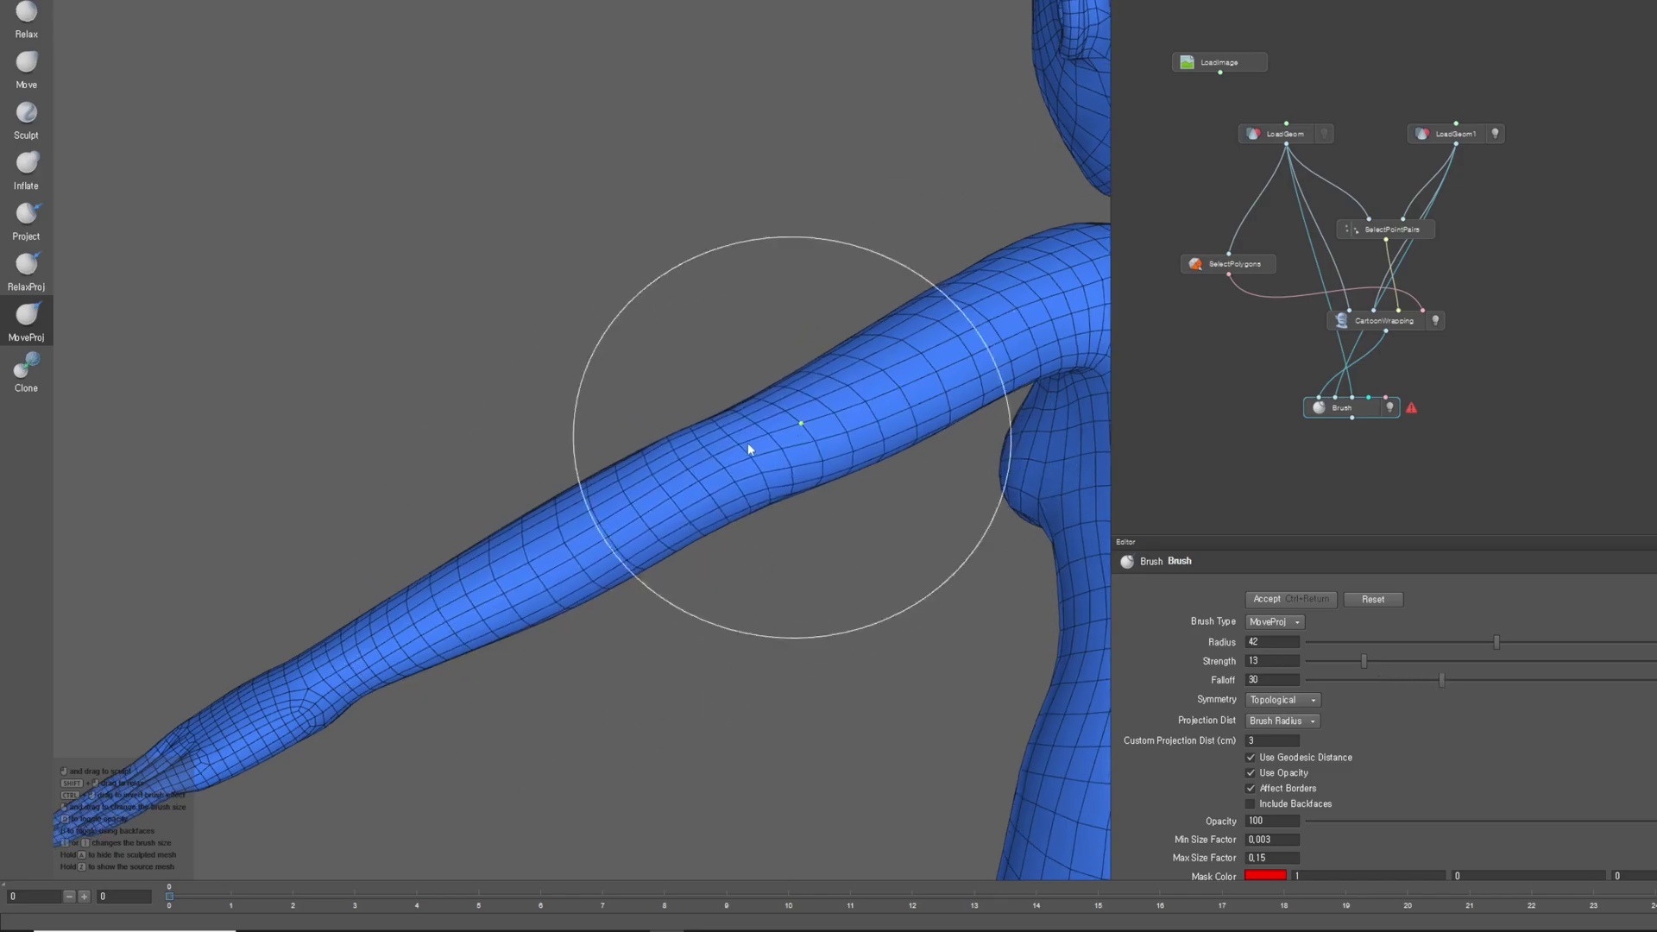
pyautogui.moveTo(747, 442)
pyautogui.keyDown('alt'); pyautogui.mouseDown()
pyautogui.moveTo(871, 583)
pyautogui.moveTo(696, 547)
pyautogui.moveTo(488, 433)
pyautogui.moveTo(759, 507)
pyautogui.moveTo(610, 517)
pyautogui.moveTo(634, 447)
pyautogui.moveTo(566, 573)
pyautogui.moveTo(603, 429)
pyautogui.mouseUp(); pyautogui.keyUp('alt')
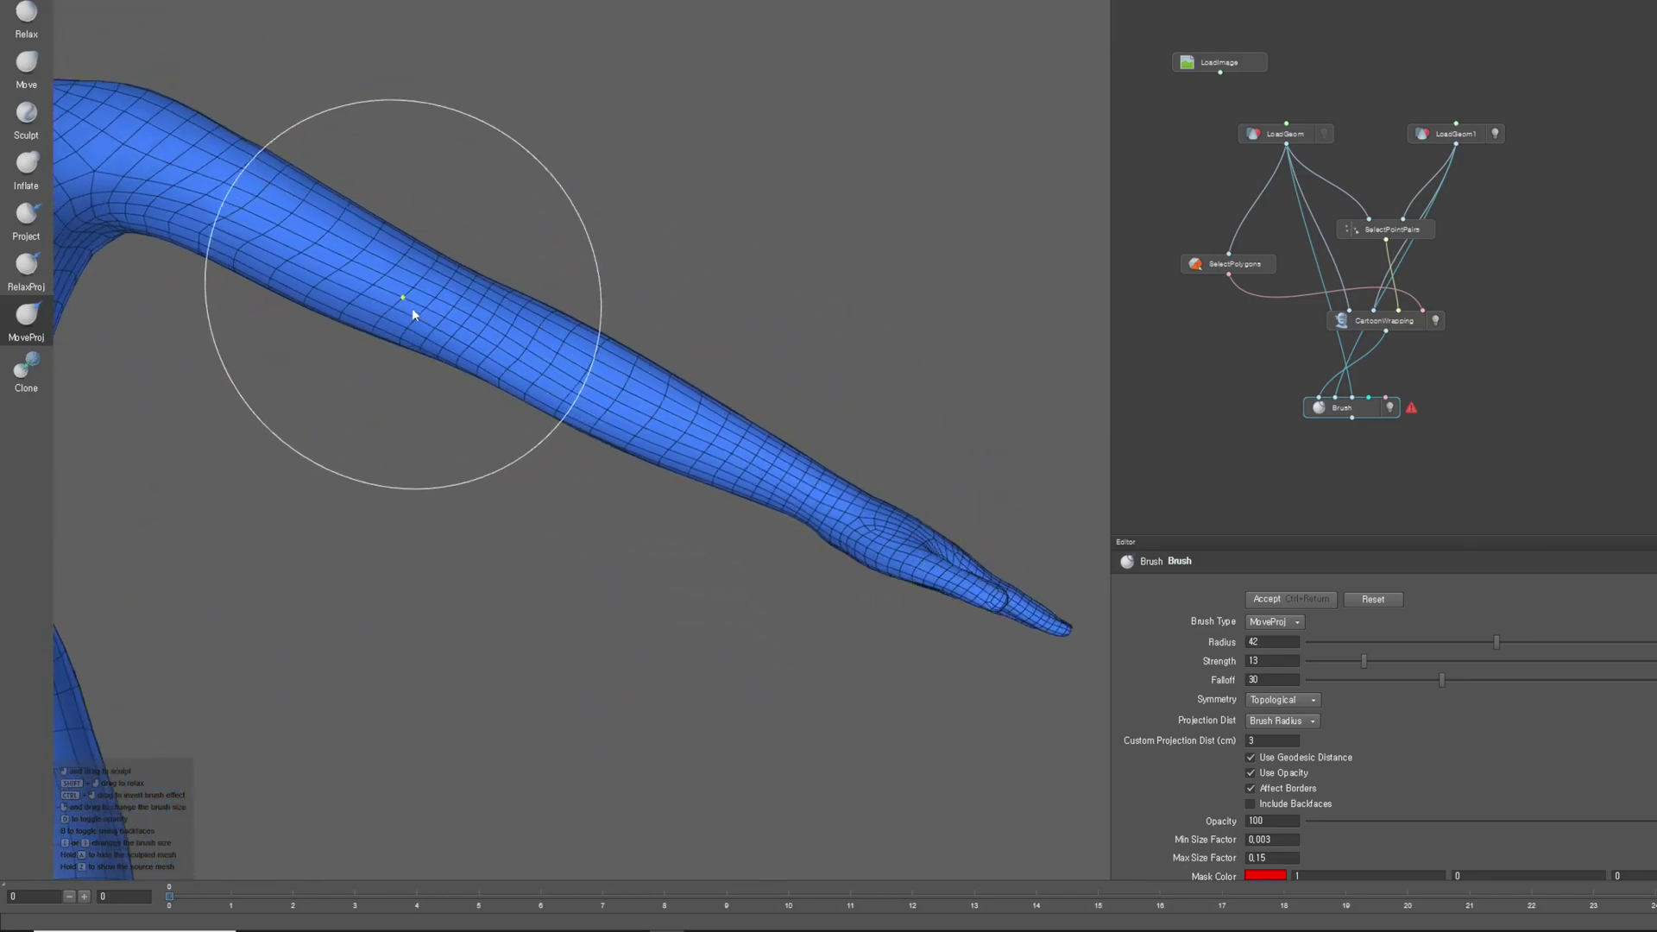
pyautogui.moveTo(346, 276)
pyautogui.keyDown('alt'); pyautogui.mouseDown()
pyautogui.moveTo(544, 471)
pyautogui.moveTo(388, 491)
pyautogui.moveTo(761, 432)
pyautogui.moveTo(340, 399)
pyautogui.mouseUp(); pyautogui.keyUp('alt')
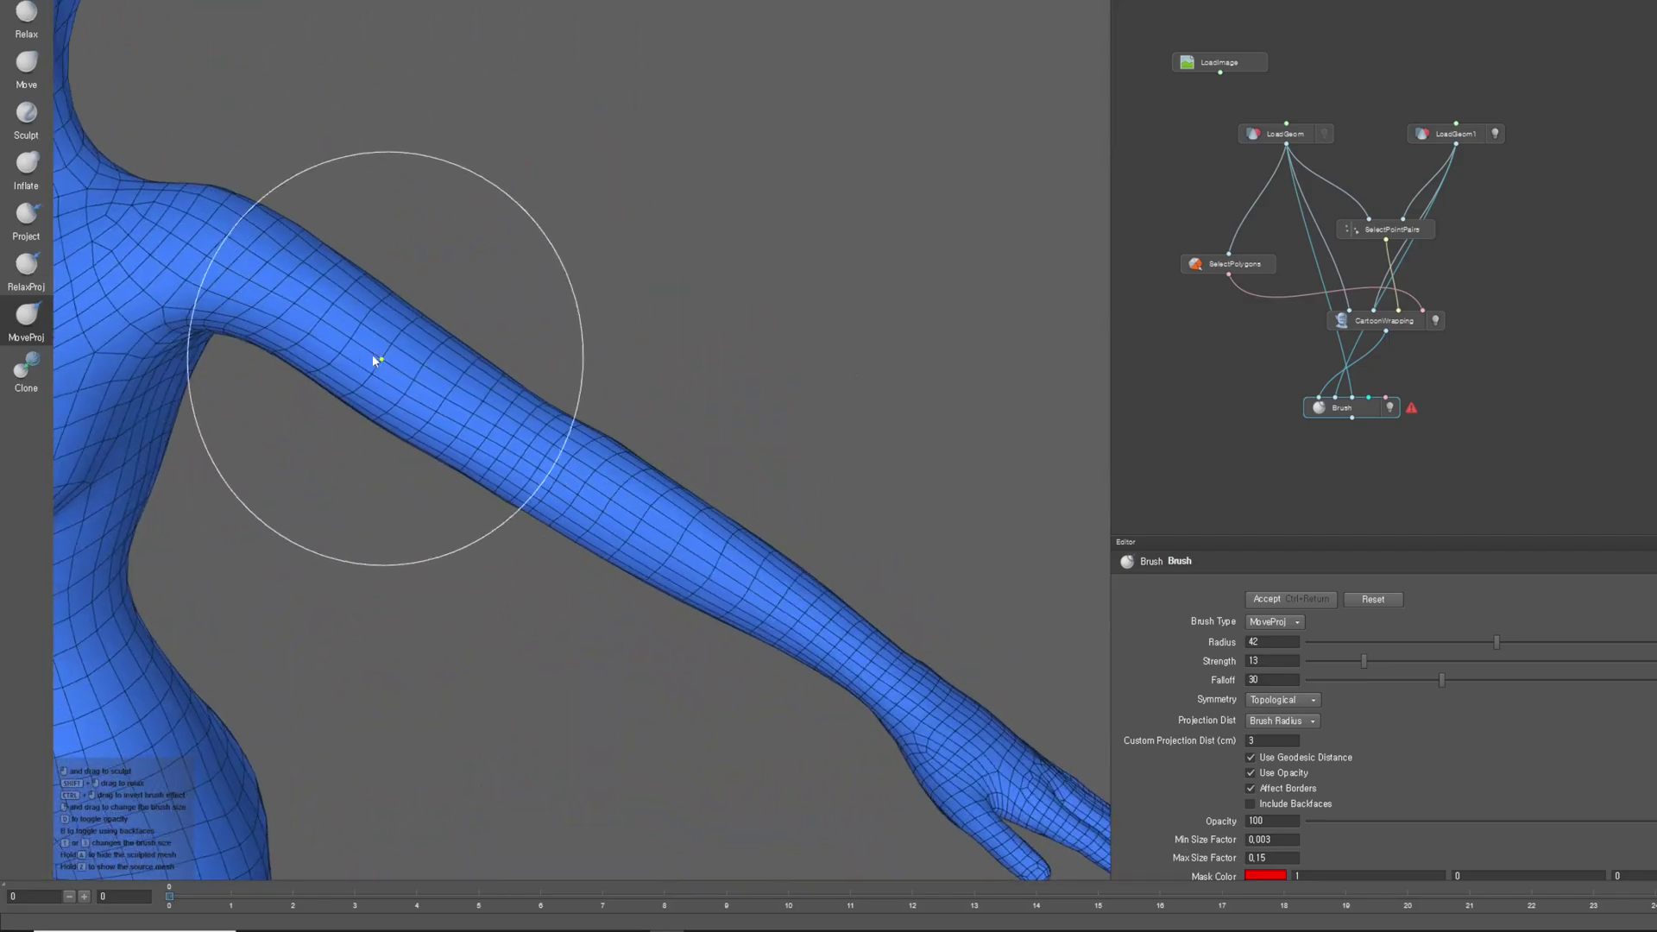
pyautogui.moveTo(333, 333)
pyautogui.keyDown('alt'); pyautogui.mouseDown()
pyautogui.moveTo(435, 399)
pyautogui.moveTo(185, 406)
pyautogui.moveTo(651, 418)
pyautogui.moveTo(536, 444)
pyautogui.moveTo(784, 414)
pyautogui.moveTo(728, 573)
pyautogui.moveTo(847, 605)
pyautogui.moveTo(658, 573)
pyautogui.moveTo(670, 480)
pyautogui.mouseUp(); pyautogui.keyUp('alt')
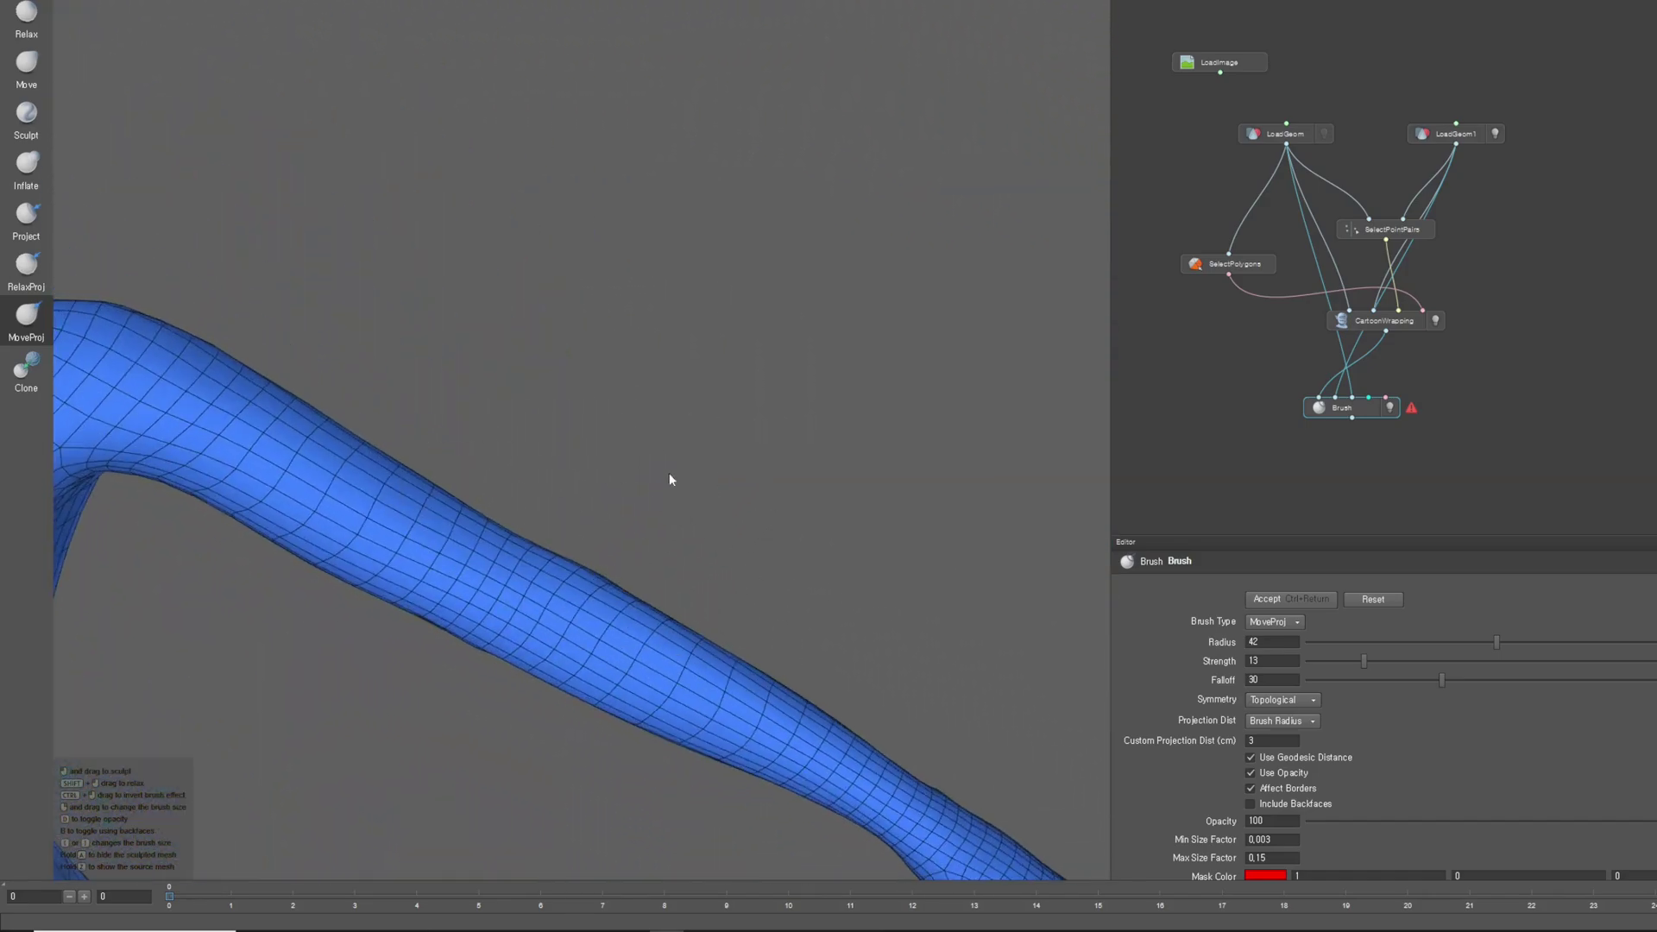
pyautogui.moveTo(540, 647)
pyautogui.keyDown('alt'); pyautogui.mouseDown()
pyautogui.moveTo(688, 555)
pyautogui.moveTo(445, 638)
pyautogui.moveTo(647, 534)
pyautogui.moveTo(566, 445)
pyautogui.moveTo(904, 759)
pyautogui.moveTo(703, 694)
pyautogui.moveTo(733, 647)
pyautogui.mouseUp(); pyautogui.keyUp('alt')
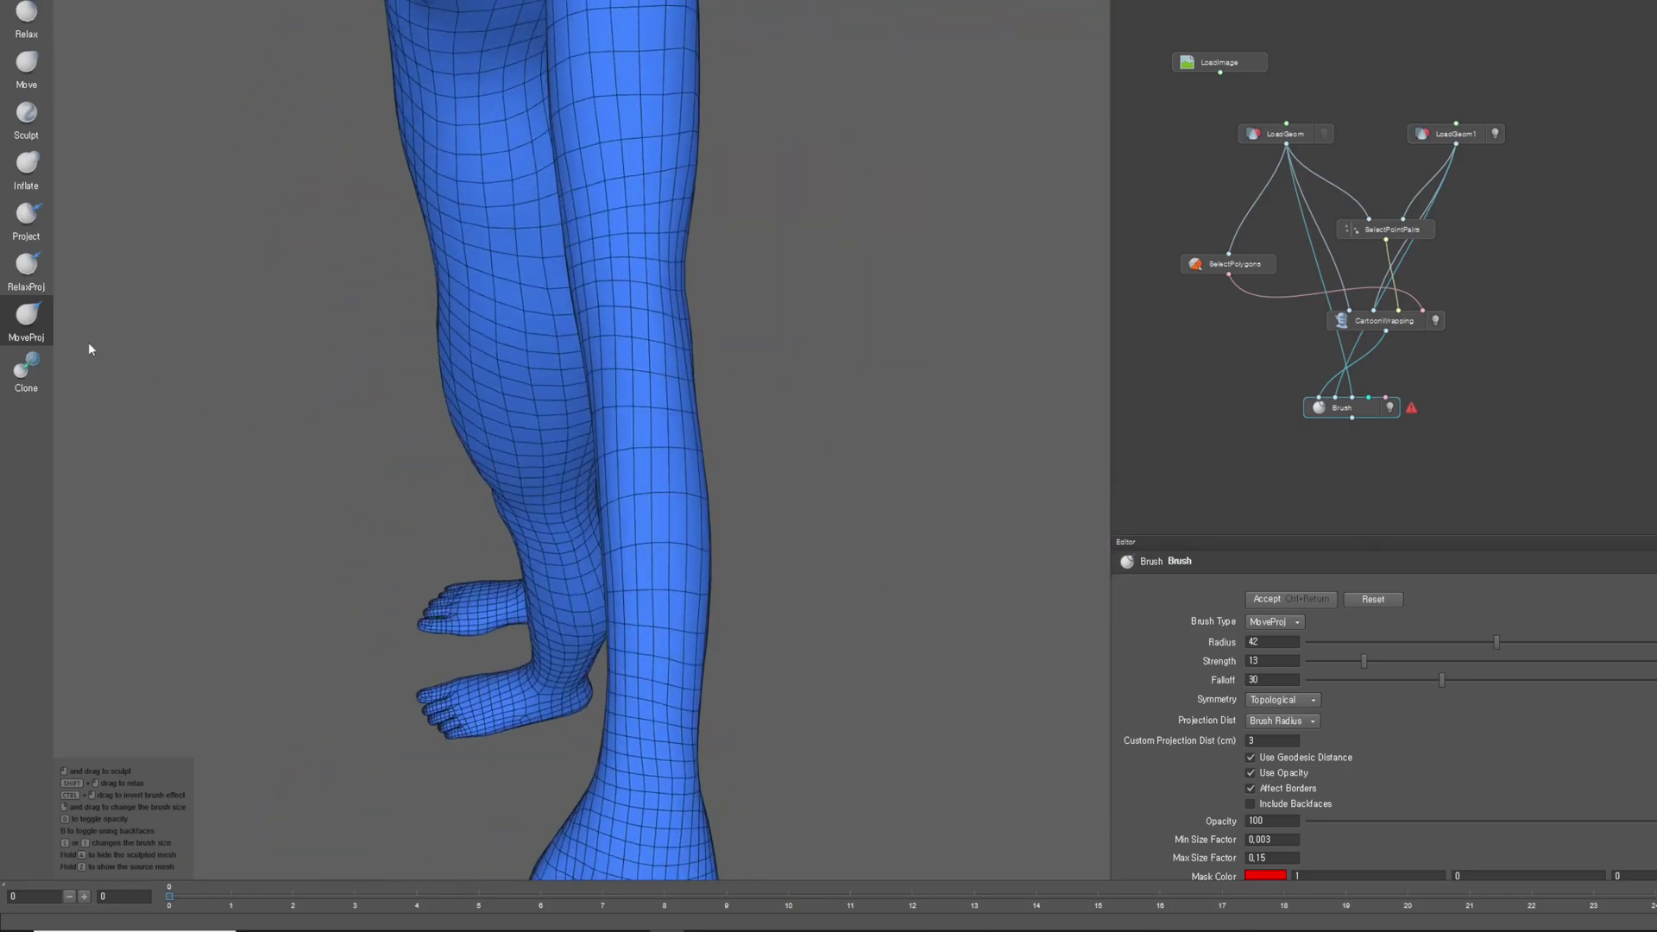
# Relax the forearm, wrist and hand with RelaxProj at a smaller radius and lower strength
pyautogui.click(35, 266)
pyautogui.moveTo(448, 362)
pyautogui.keyDown('alt'); pyautogui.mouseDown()
pyautogui.moveTo(682, 450)
pyautogui.moveTo(598, 386)
pyautogui.mouseUp(); pyautogui.keyUp('alt')
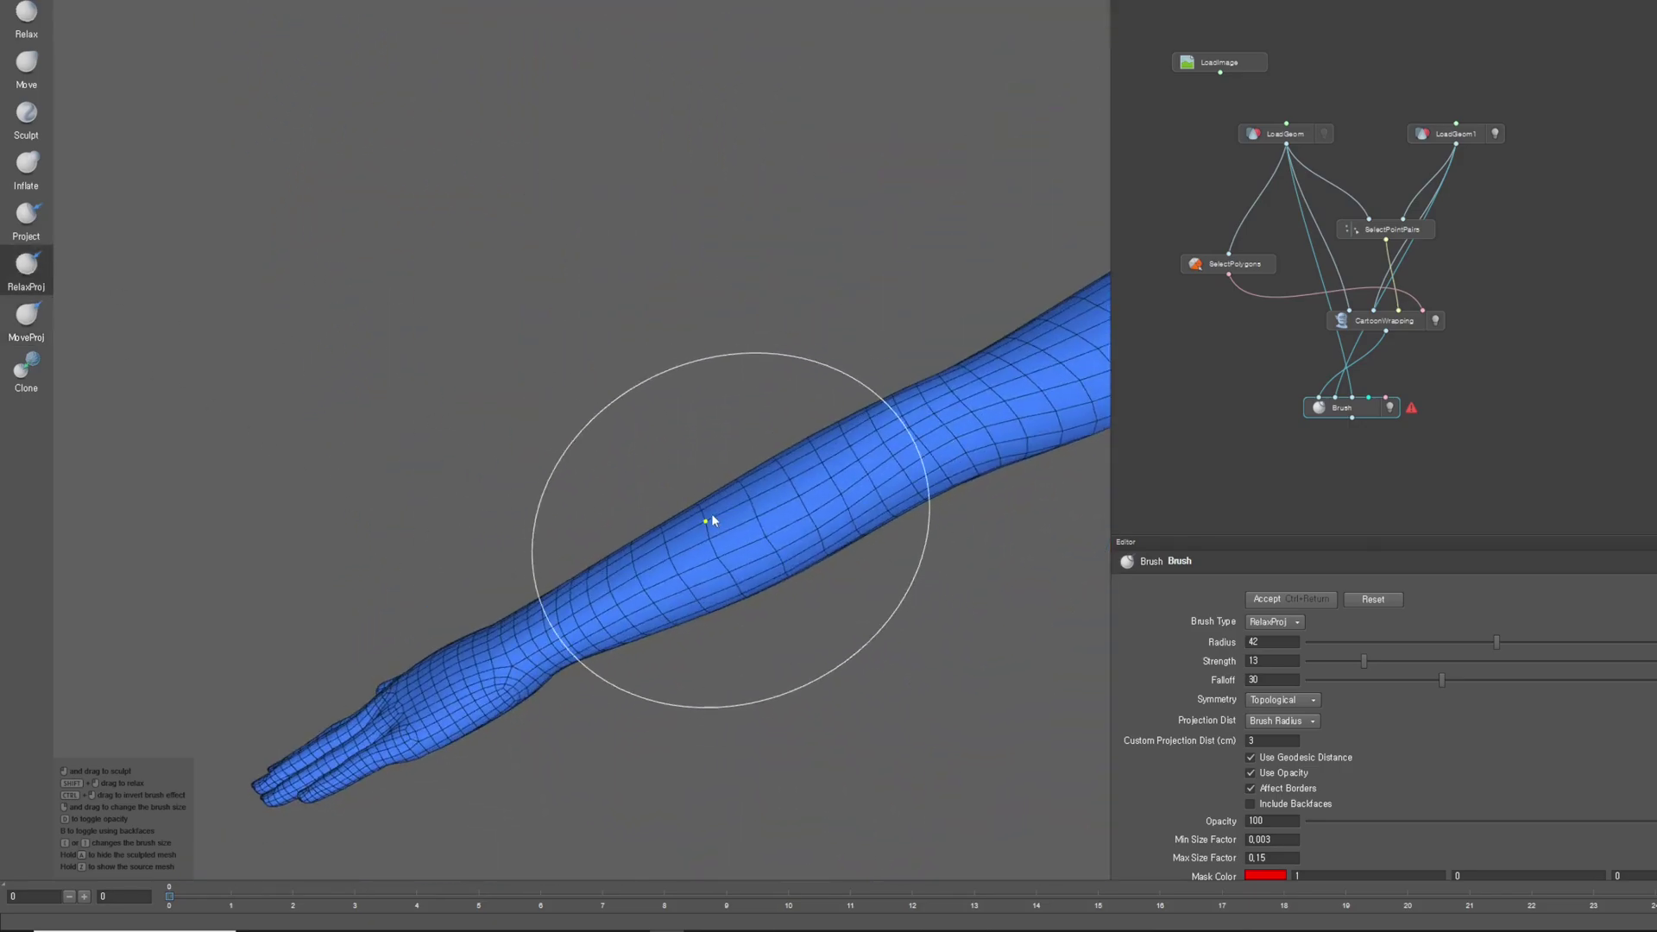
pyautogui.moveTo(712, 519)
pyautogui.mouseDown(button='right')
pyautogui.moveTo(687, 522)
pyautogui.moveTo(756, 526)
pyautogui.moveTo(723, 532)
pyautogui.moveTo(856, 468)
pyautogui.moveTo(744, 532)
pyautogui.mouseUp(button='right')
pyautogui.moveTo(744, 532)
pyautogui.keyDown('alt'); pyautogui.mouseDown()
pyautogui.moveTo(556, 630)
pyautogui.moveTo(418, 493)
pyautogui.moveTo(525, 490)
pyautogui.moveTo(551, 413)
pyautogui.mouseUp(); pyautogui.keyUp('alt')
pyautogui.moveTo(551, 413)
pyautogui.mouseDown(button='right')
pyautogui.moveTo(677, 485)
pyautogui.moveTo(811, 401)
pyautogui.mouseUp(button='right')
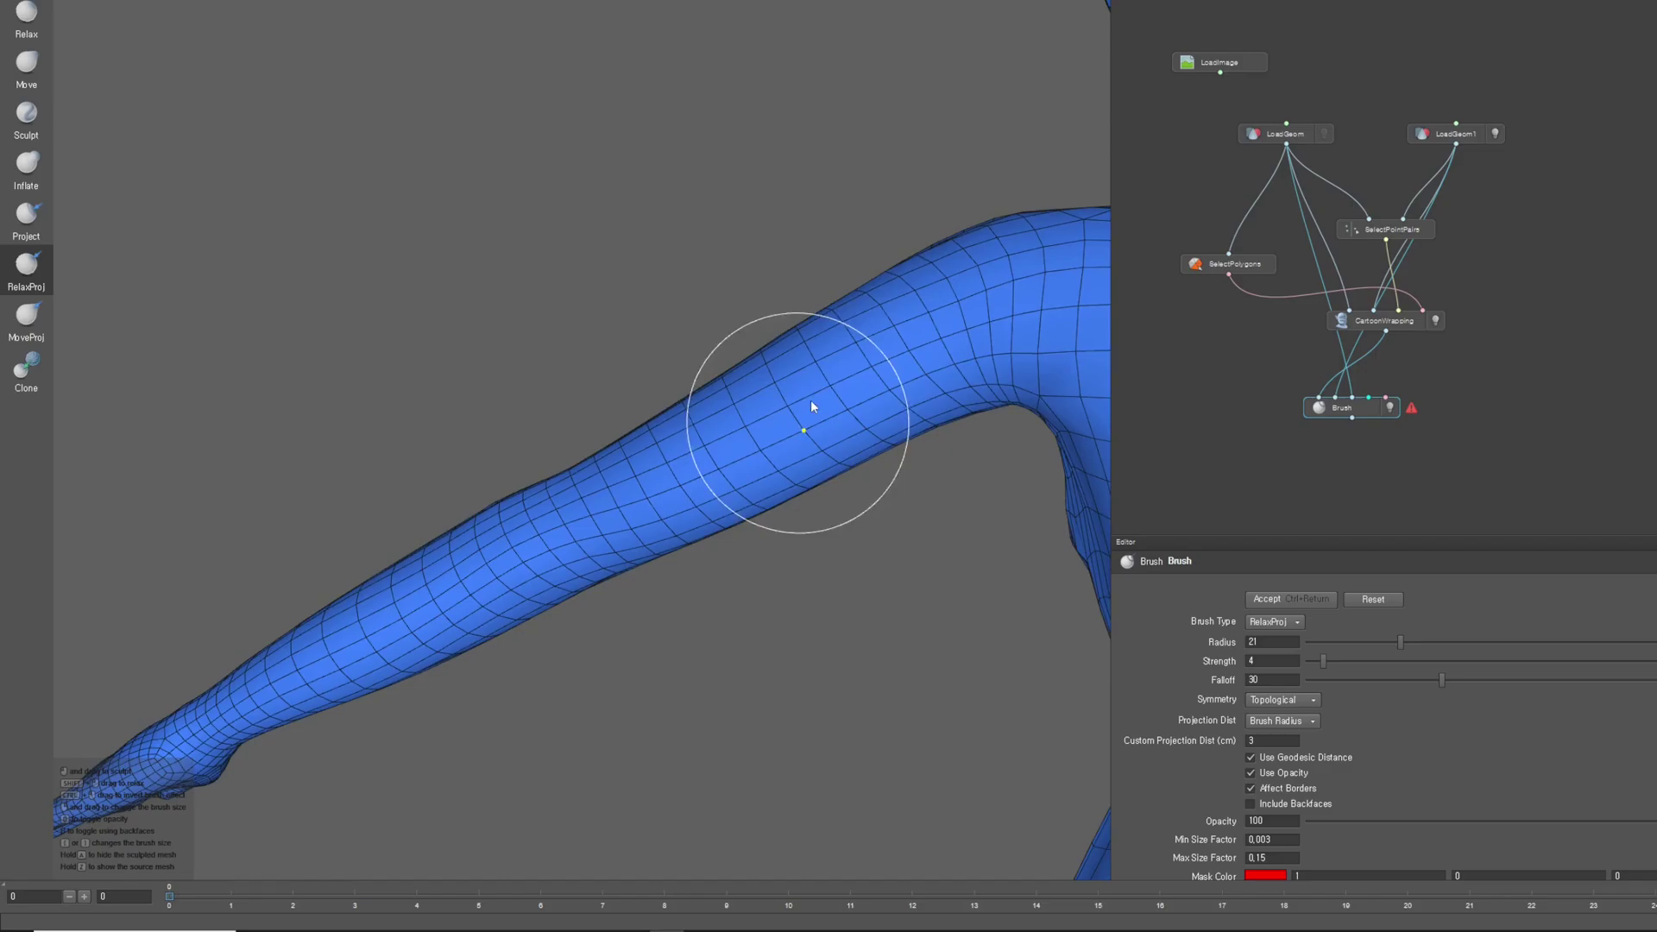
pyautogui.moveTo(810, 400)
pyautogui.keyDown('alt'); pyautogui.mouseDown()
pyautogui.moveTo(725, 433)
pyautogui.moveTo(784, 389)
pyautogui.moveTo(740, 639)
pyautogui.moveTo(860, 532)
pyautogui.moveTo(588, 562)
pyautogui.moveTo(402, 552)
pyautogui.moveTo(602, 542)
pyautogui.moveTo(500, 609)
pyautogui.moveTo(610, 426)
pyautogui.moveTo(783, 390)
pyautogui.moveTo(647, 359)
pyautogui.moveTo(762, 396)
pyautogui.moveTo(799, 484)
pyautogui.moveTo(724, 693)
pyautogui.mouseUp(); pyautogui.keyUp('alt')
pyautogui.press('7')
pyautogui.press('6')
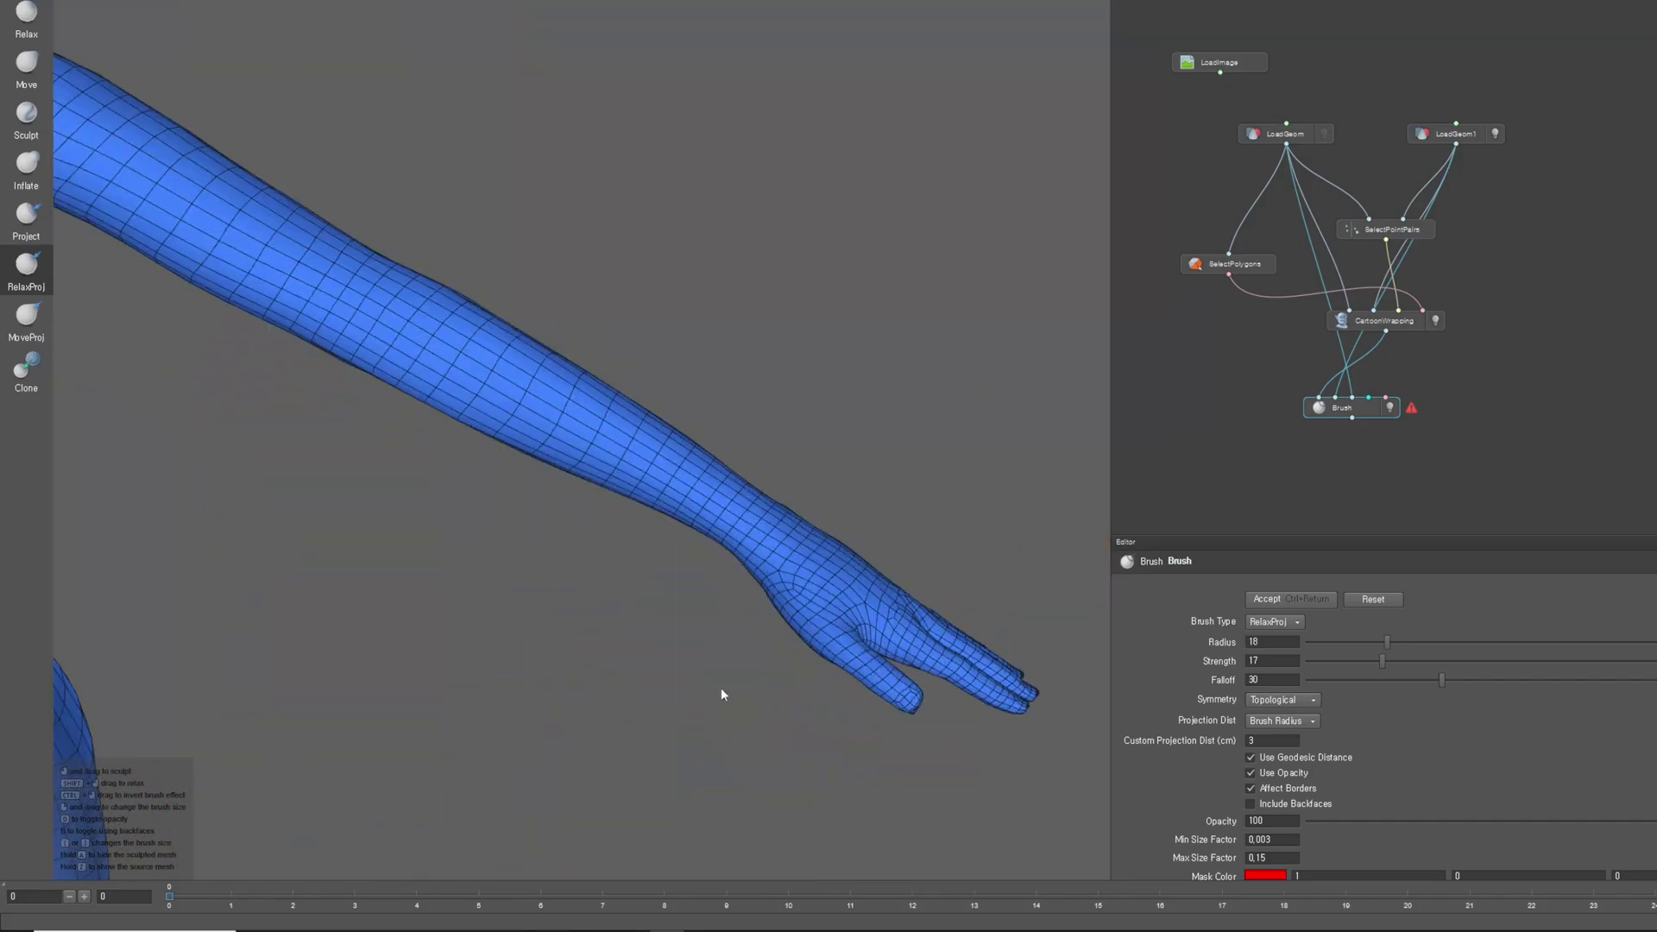
pyautogui.keyDown('alt'); pyautogui.moveTo(639, 492); pyautogui.dragTo(779, 331); pyautogui.keyUp('alt')
# Reselect the Brush node and zoom in to a close side view of the eye
pyautogui.scroll(5, 778, 331)
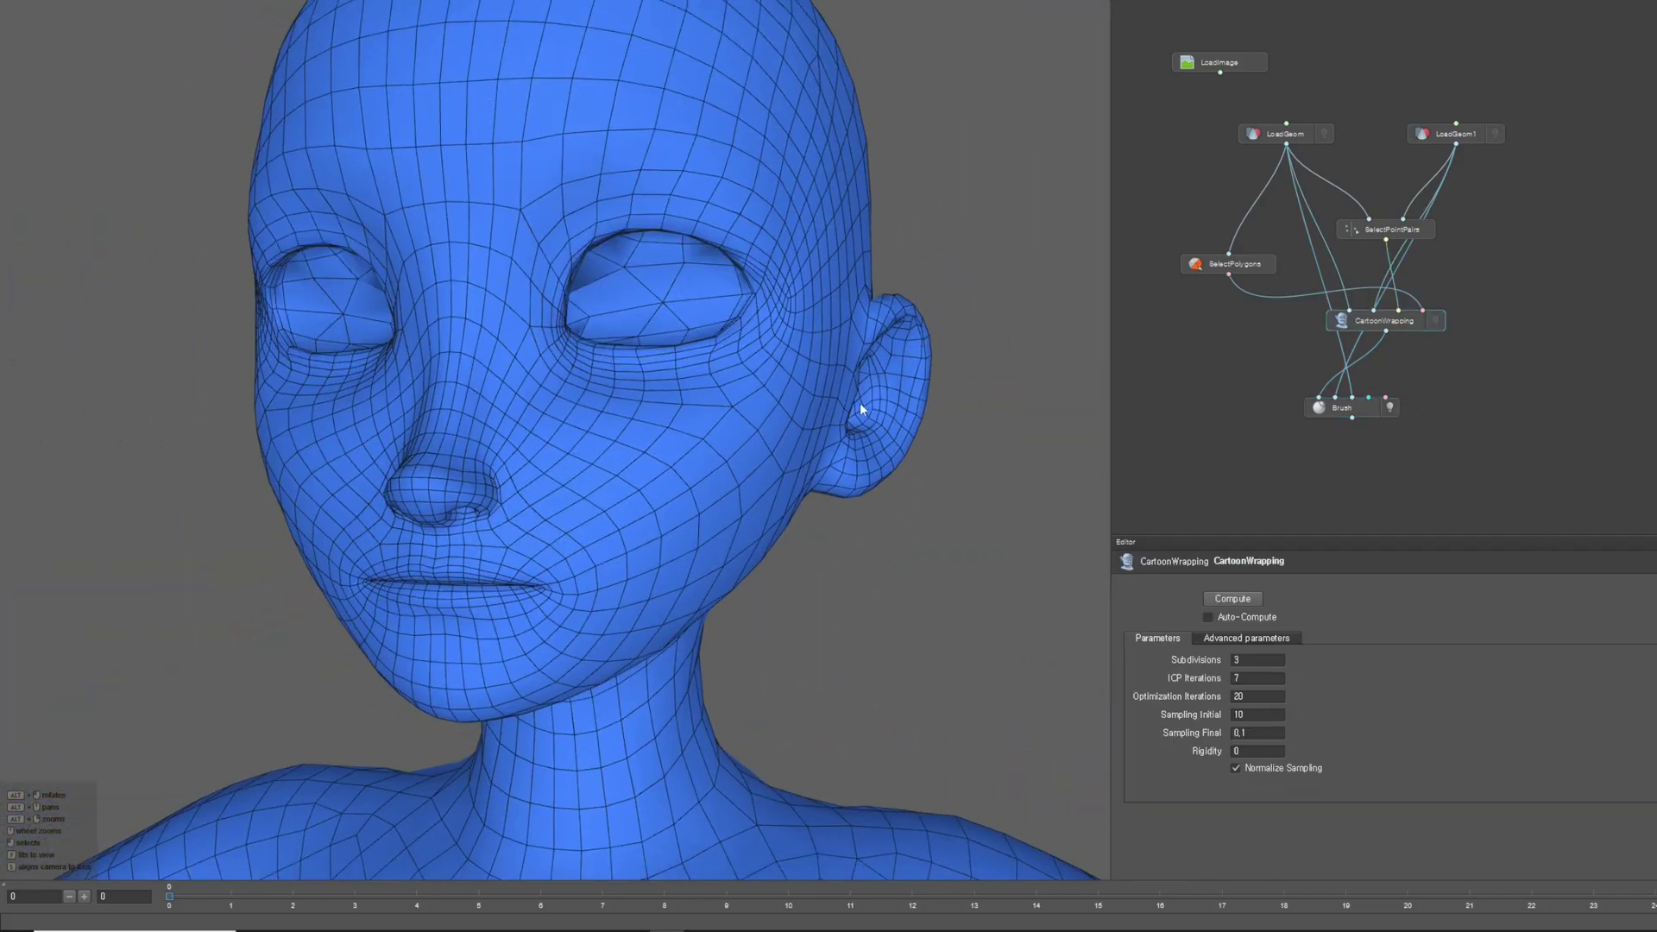
pyautogui.scroll(3, 860, 379)
pyautogui.moveTo(689, 340)
pyautogui.keyDown('alt'); pyautogui.mouseDown()
pyautogui.moveTo(374, 393)
pyautogui.moveTo(585, 337)
pyautogui.moveTo(567, 385)
pyautogui.mouseUp(); pyautogui.keyUp('alt')
pyautogui.click(1351, 408)
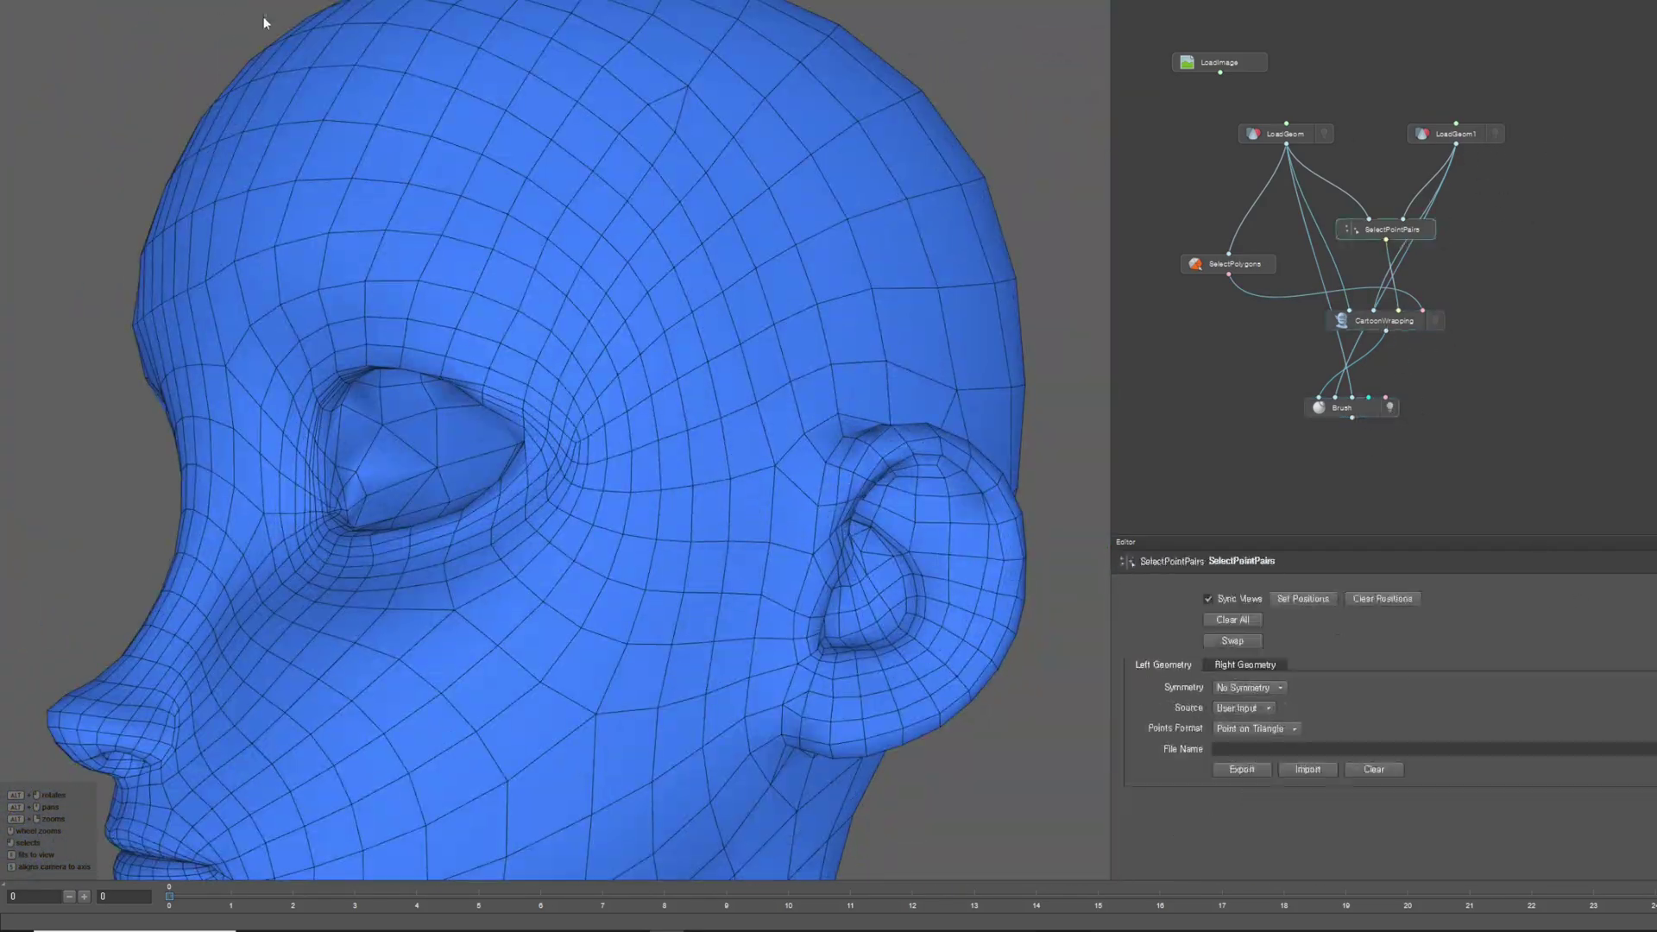
pyautogui.scroll(2, 711, 361)
pyautogui.moveTo(711, 361)
pyautogui.keyDown('alt'); pyautogui.mouseDown()
pyautogui.moveTo(1074, 480)
pyautogui.moveTo(625, 362)
pyautogui.mouseUp(); pyautogui.keyUp('alt')
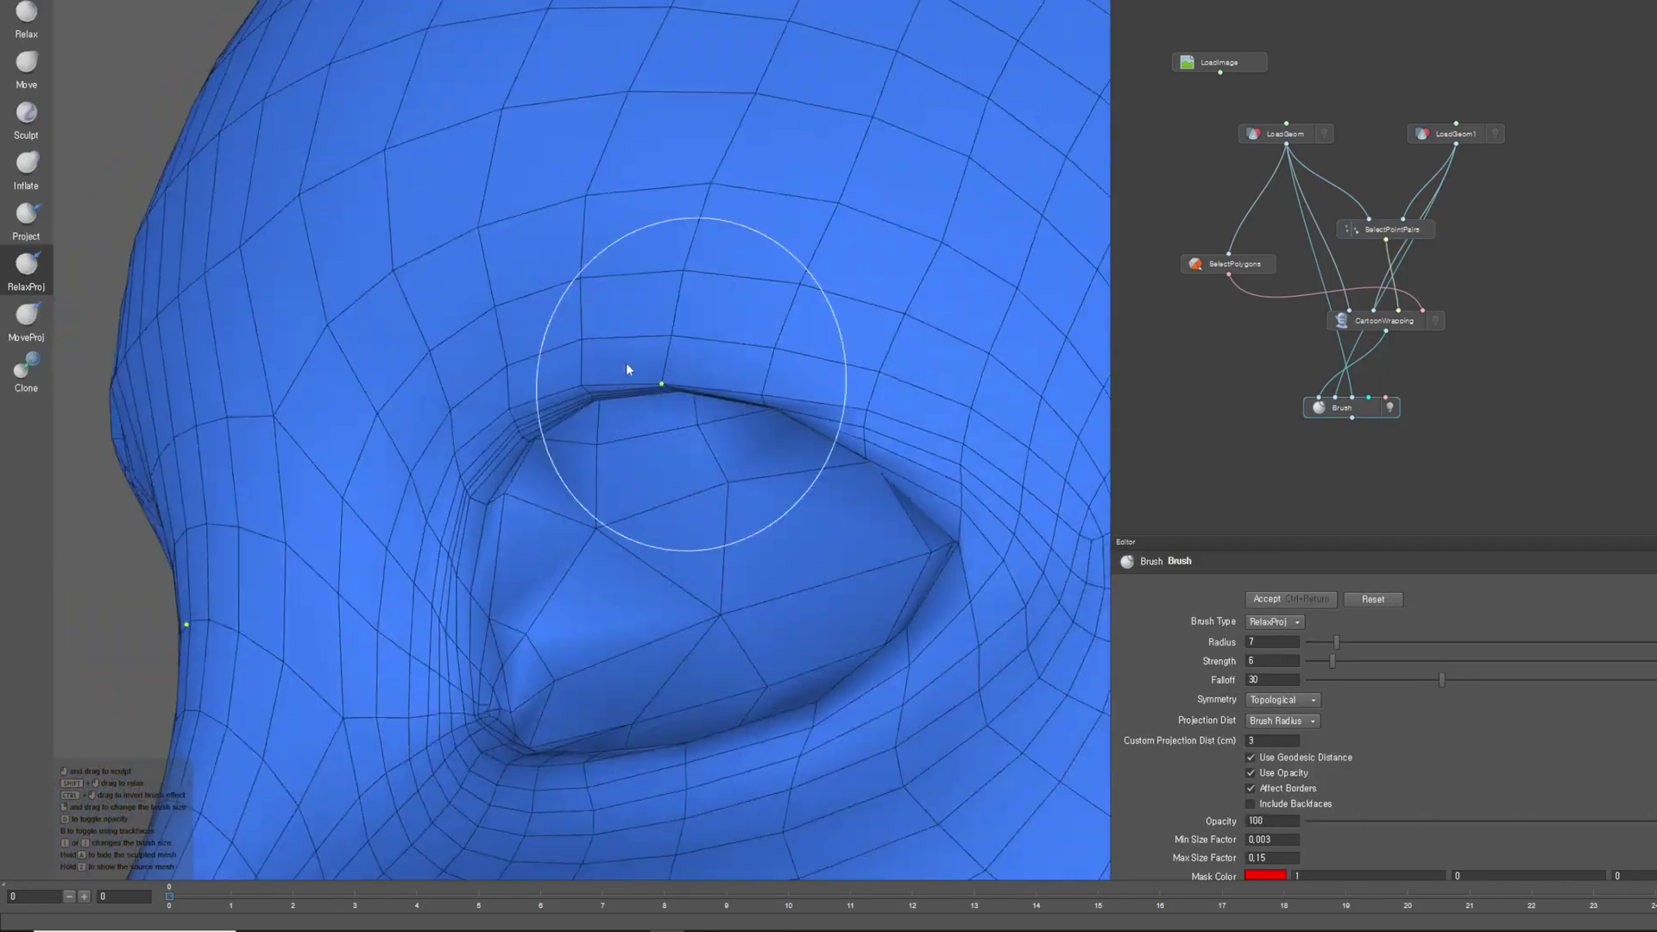
# Work the eye socket with MoveProj and RelaxProj, toggling opacity to check the surface
pyautogui.click(26, 316)
pyautogui.scroll(2, 784, 424)
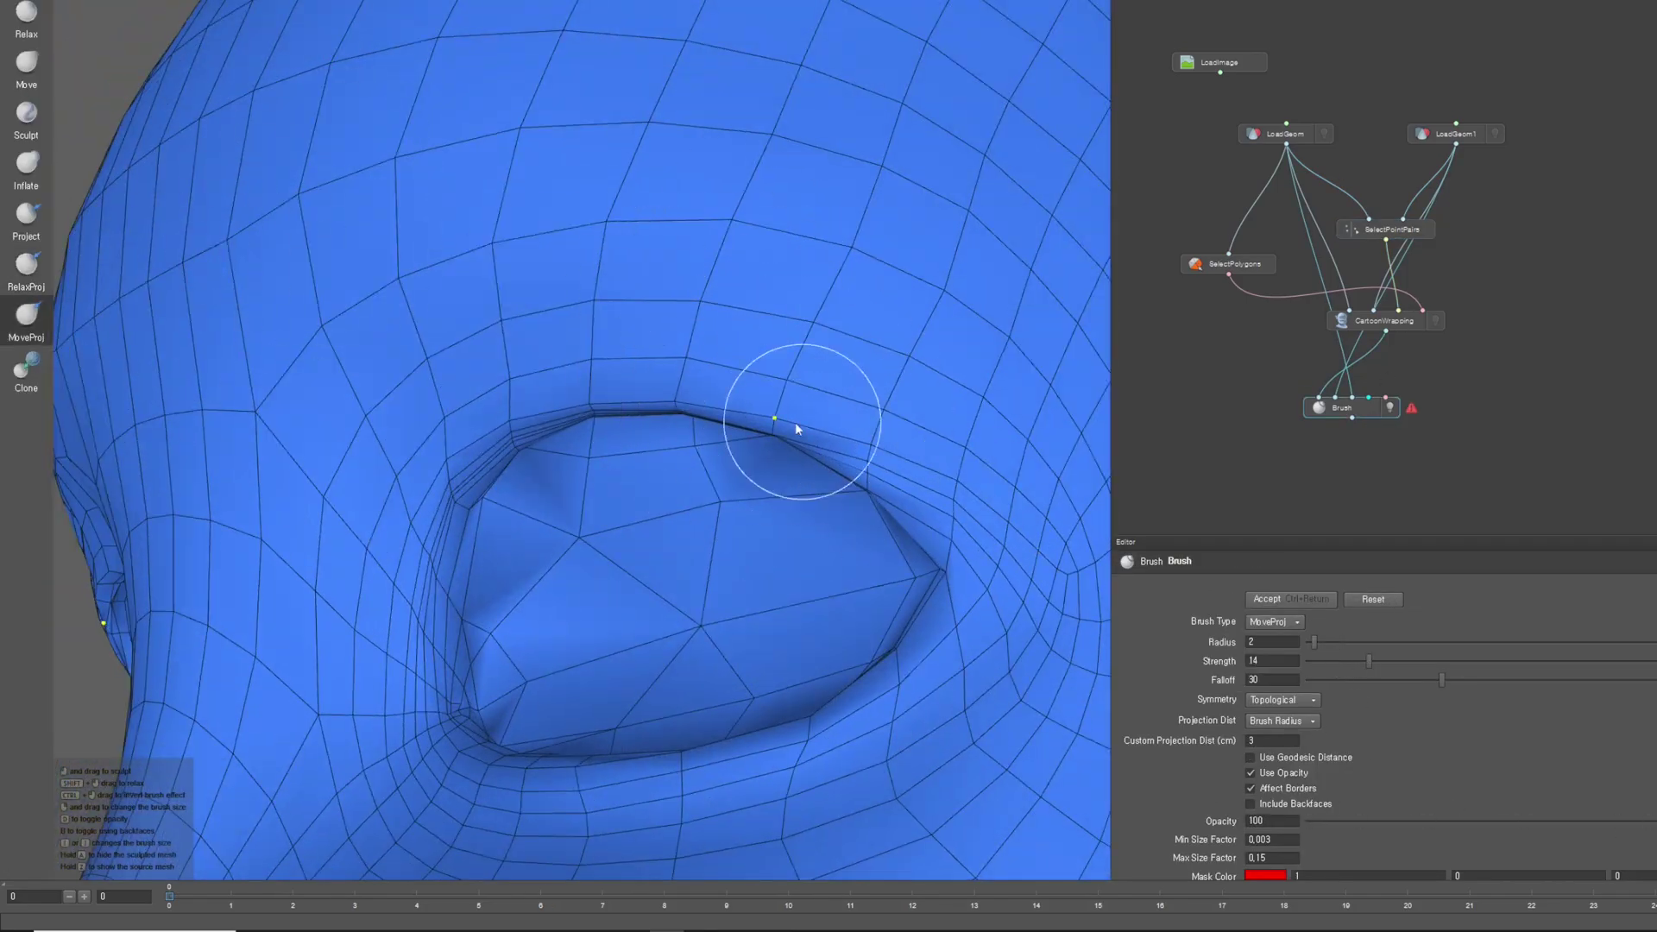
pyautogui.moveTo(795, 422)
pyautogui.keyDown('alt'); pyautogui.mouseDown()
pyautogui.moveTo(744, 380)
pyautogui.moveTo(529, 418)
pyautogui.moveTo(733, 407)
pyautogui.mouseUp(); pyautogui.keyUp('alt')
pyautogui.moveTo(536, 381)
pyautogui.keyDown('alt'); pyautogui.mouseDown()
pyautogui.moveTo(452, 394)
pyautogui.moveTo(488, 480)
pyautogui.moveTo(74, 276)
pyautogui.mouseUp(); pyautogui.keyUp('alt')
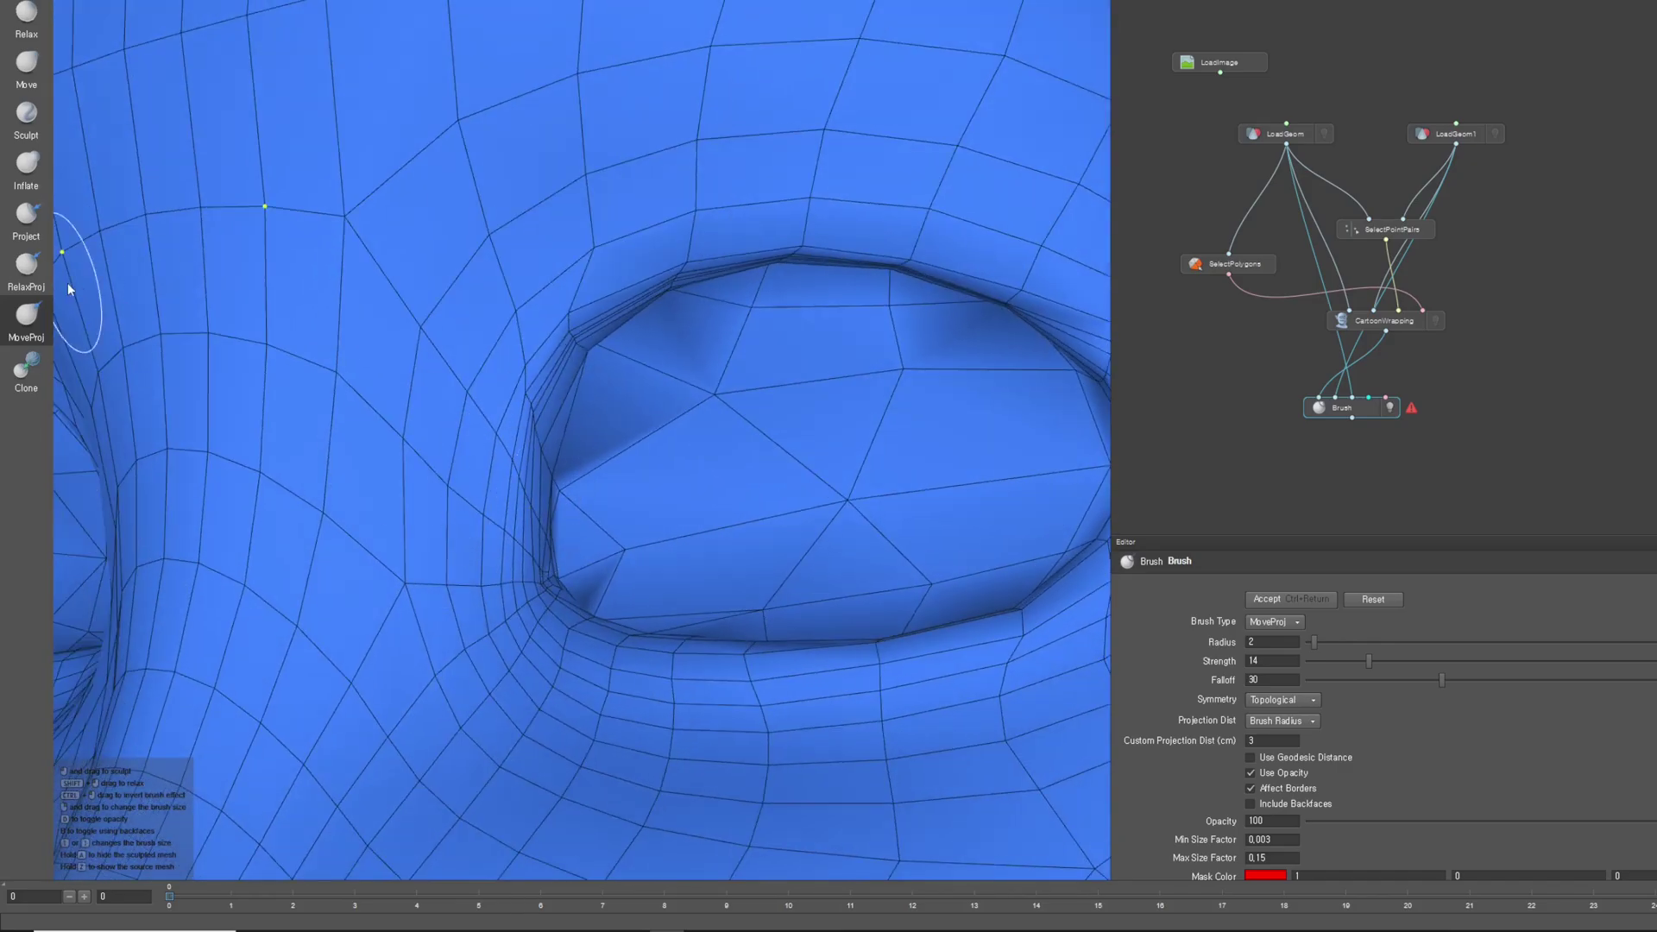
pyautogui.click(26, 264)
pyautogui.keyDown('alt'); pyautogui.moveTo(809, 266); pyautogui.dragTo(945, 278); pyautogui.keyUp('alt')
pyautogui.keyDown('alt'); pyautogui.moveTo(945, 279); pyautogui.dragTo(888, 548, button='right'); pyautogui.keyUp('alt')
pyautogui.keyDown('alt'); pyautogui.moveTo(888, 547); pyautogui.dragTo(708, 544); pyautogui.keyUp('alt')
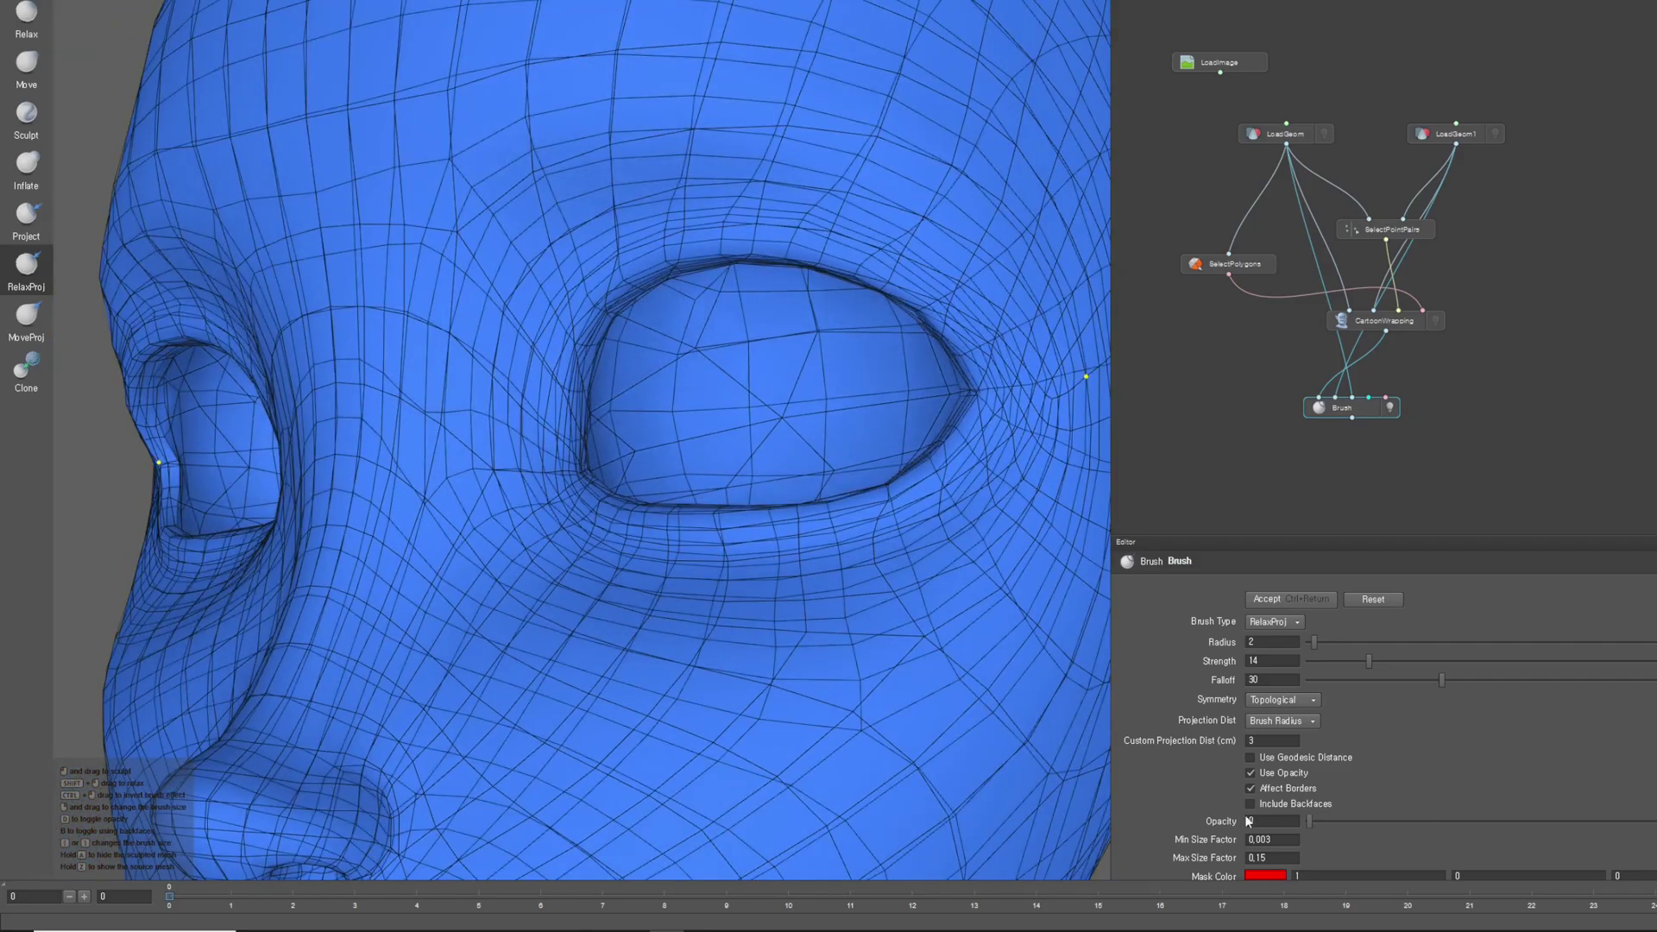
pyautogui.press('o')
pyautogui.keyDown('alt'); pyautogui.moveTo(707, 543); pyautogui.dragTo(604, 388, button='right'); pyautogui.keyUp('alt')
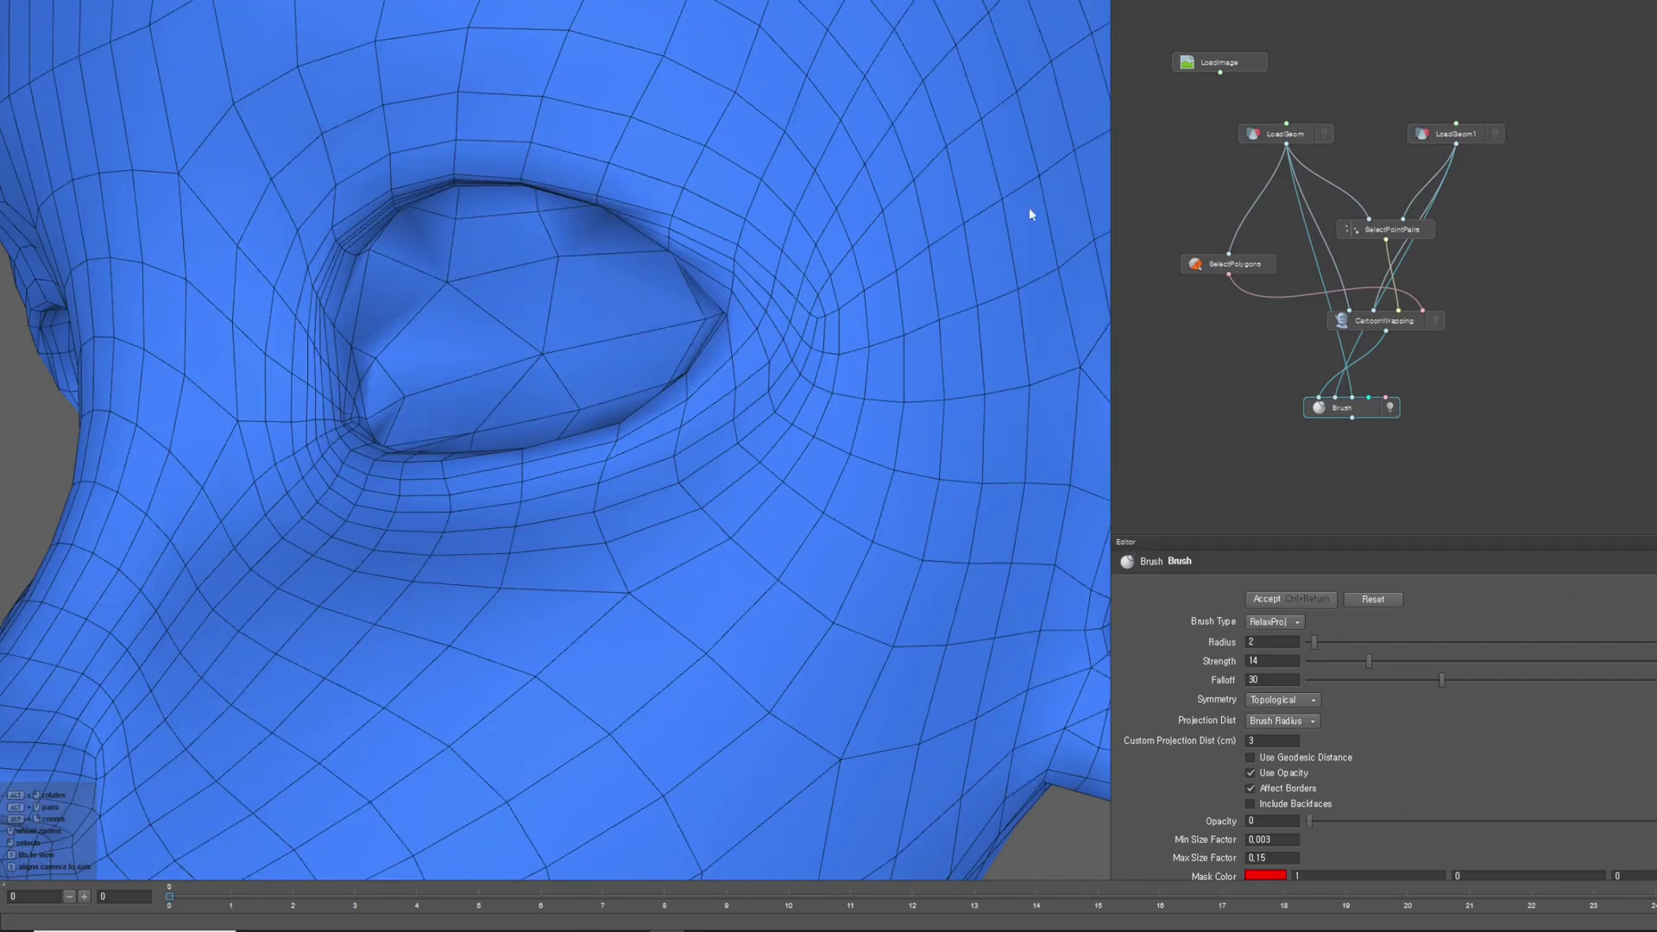
pyautogui.moveTo(189, 17)
pyautogui.keyDown('alt'); pyautogui.mouseDown()
pyautogui.moveTo(734, 295)
pyautogui.moveTo(814, 296)
pyautogui.moveTo(785, 340)
pyautogui.mouseUp(); pyautogui.keyUp('alt')
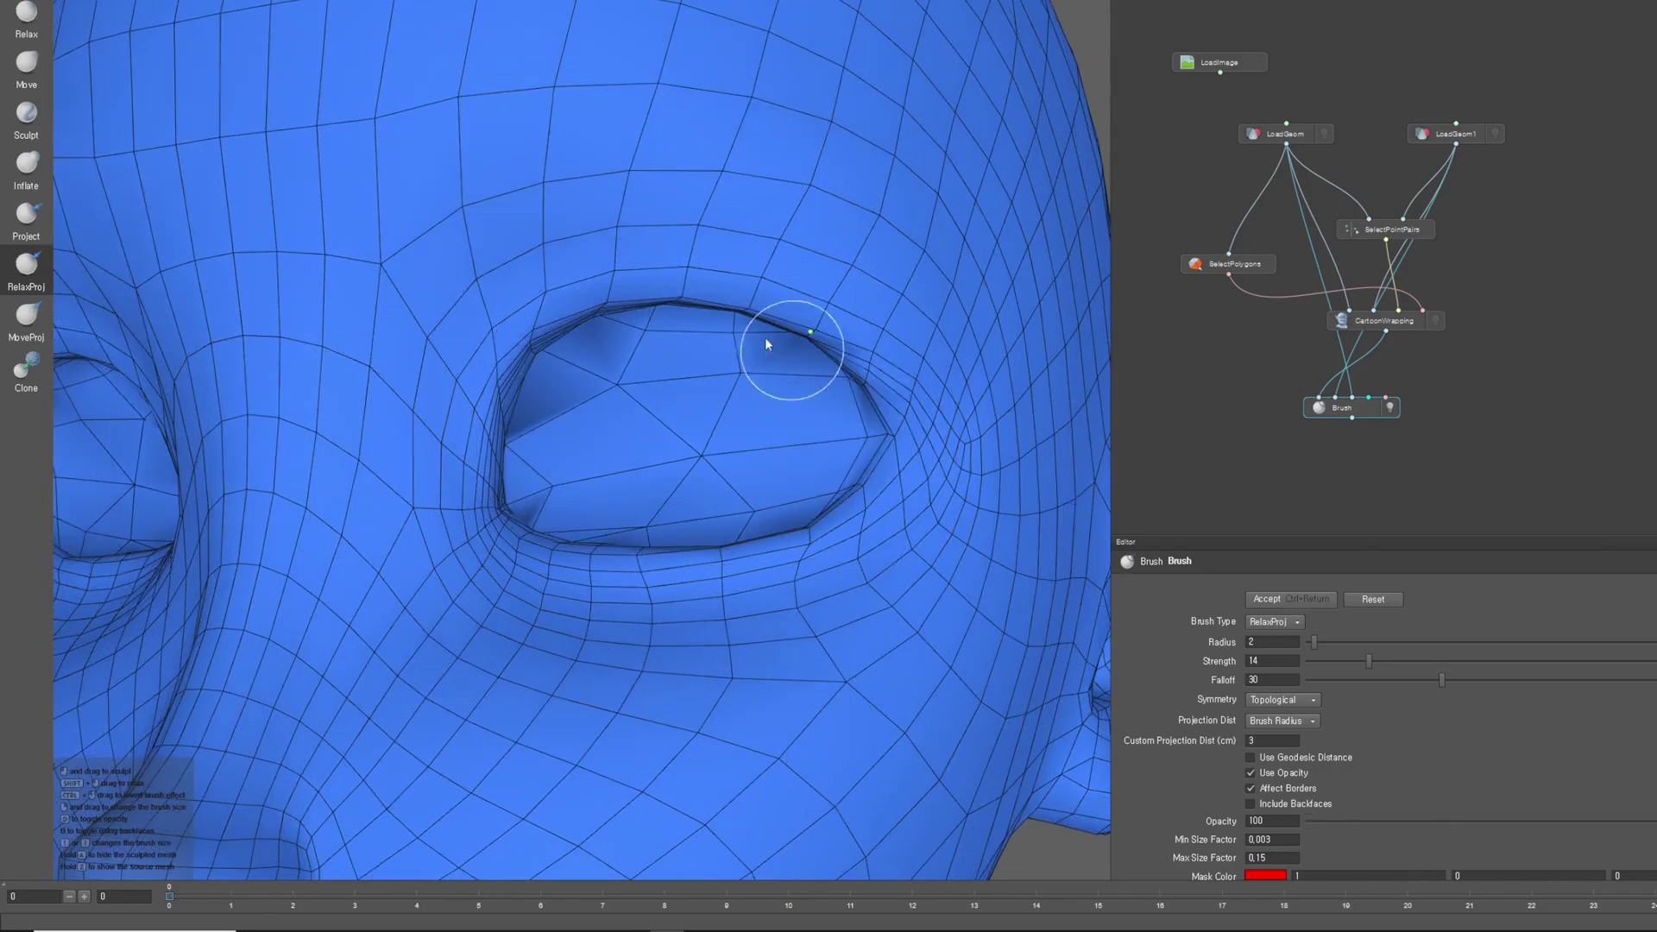
pyautogui.keyDown('alt'); pyautogui.moveTo(785, 340); pyautogui.dragTo(691, 388, button='right'); pyautogui.keyUp('alt')
# Smooth the upper eyelid edge loops with the plain Relax brush
pyautogui.press('shift')
pyautogui.moveTo(691, 388)
pyautogui.keyDown('alt'); pyautogui.mouseDown()
pyautogui.moveTo(567, 408)
pyautogui.moveTo(776, 535)
pyautogui.moveTo(847, 466)
pyautogui.mouseUp(); pyautogui.keyUp('alt')
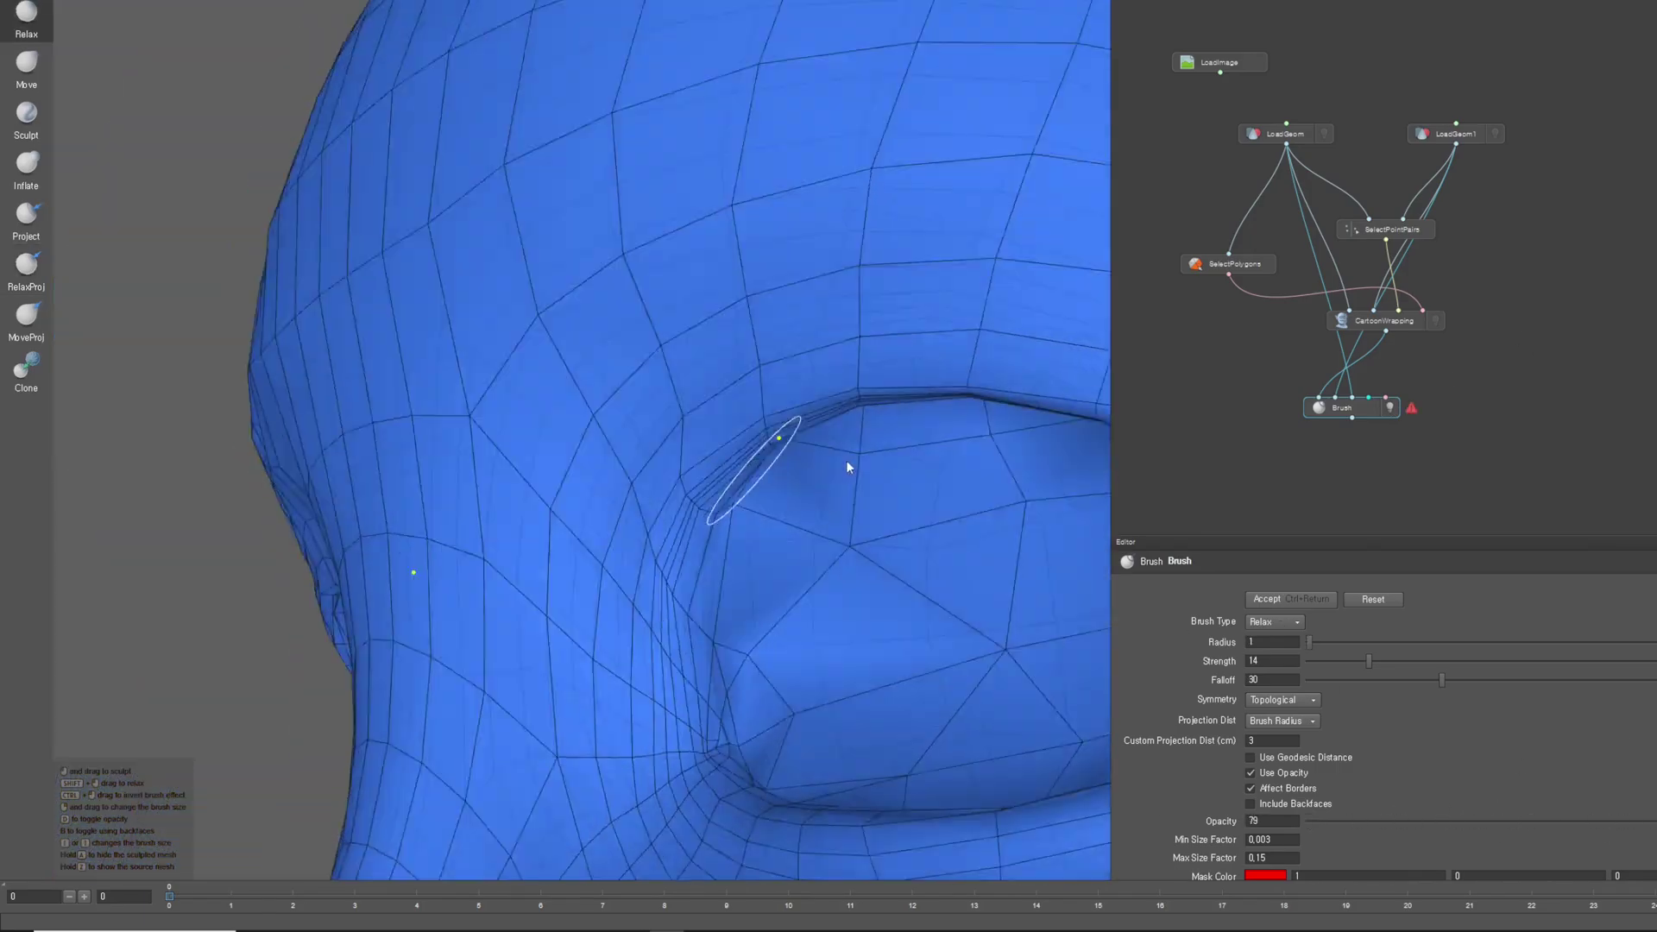
pyautogui.keyDown('alt'); pyautogui.moveTo(847, 466); pyautogui.dragTo(740, 392, button='right'); pyautogui.keyUp('alt')
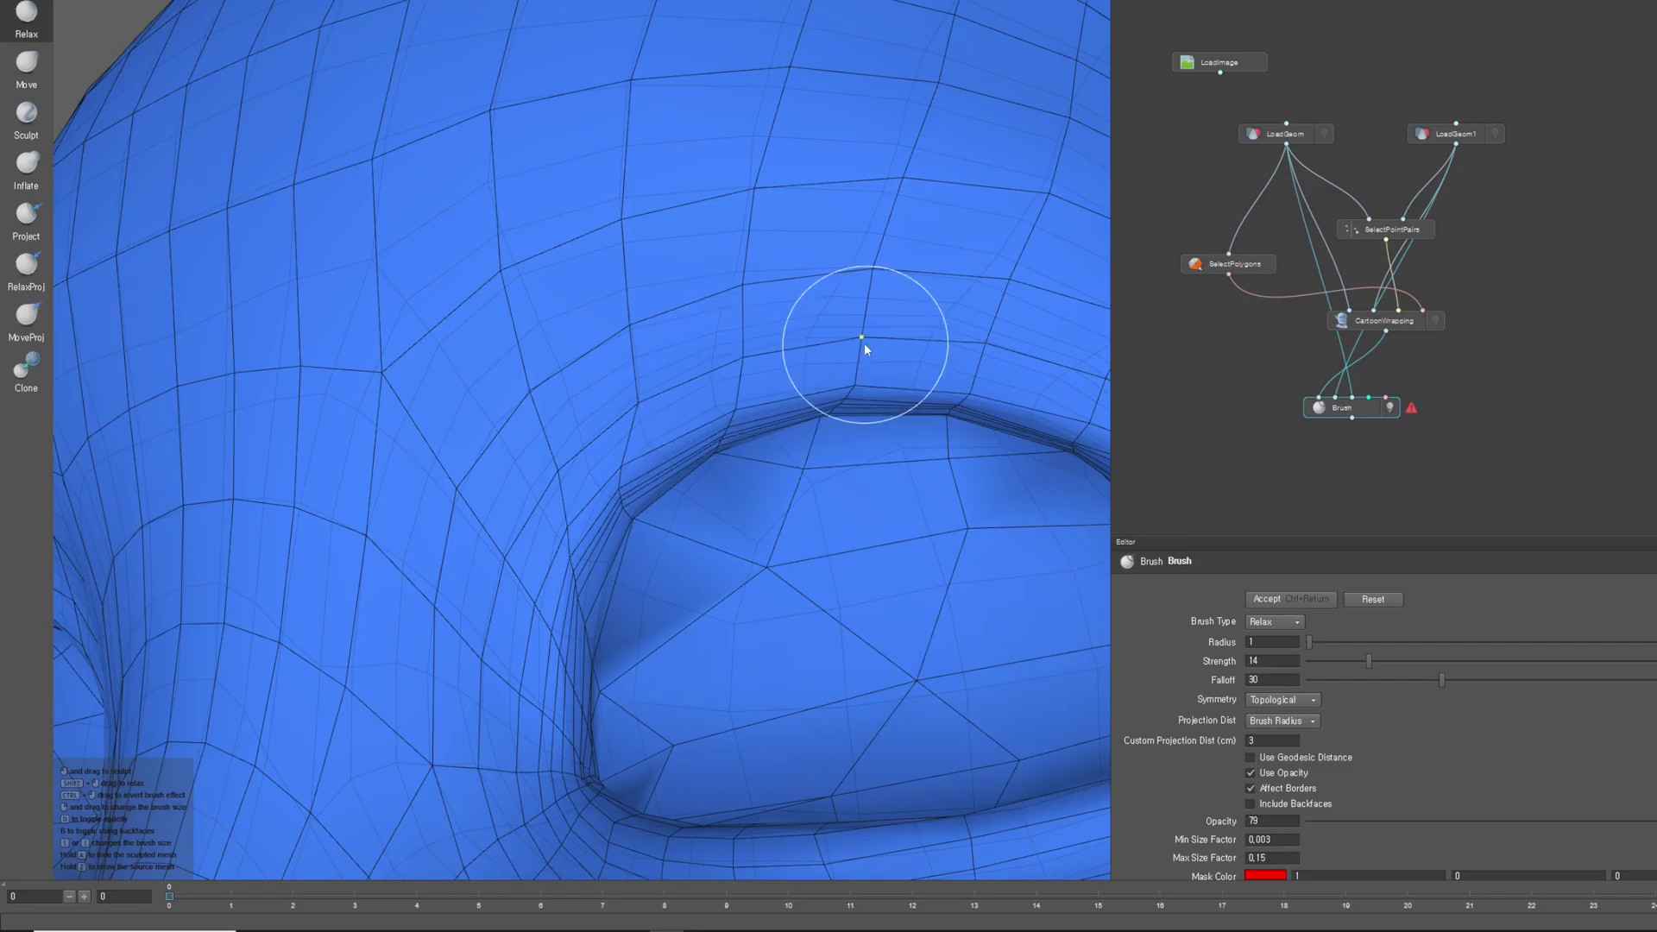
pyautogui.moveTo(862, 345)
pyautogui.keyDown('alt'); pyautogui.mouseDown()
pyautogui.moveTo(862, 359)
pyautogui.moveTo(489, 466)
pyautogui.mouseUp(); pyautogui.keyUp('alt')
pyautogui.keyDown('alt'); pyautogui.moveTo(488, 466); pyautogui.dragTo(555, 338, button='right'); pyautogui.keyUp('alt')
# Switch to the Move brush at radius 8 and reshape the loops around the eye
pyautogui.press('2')
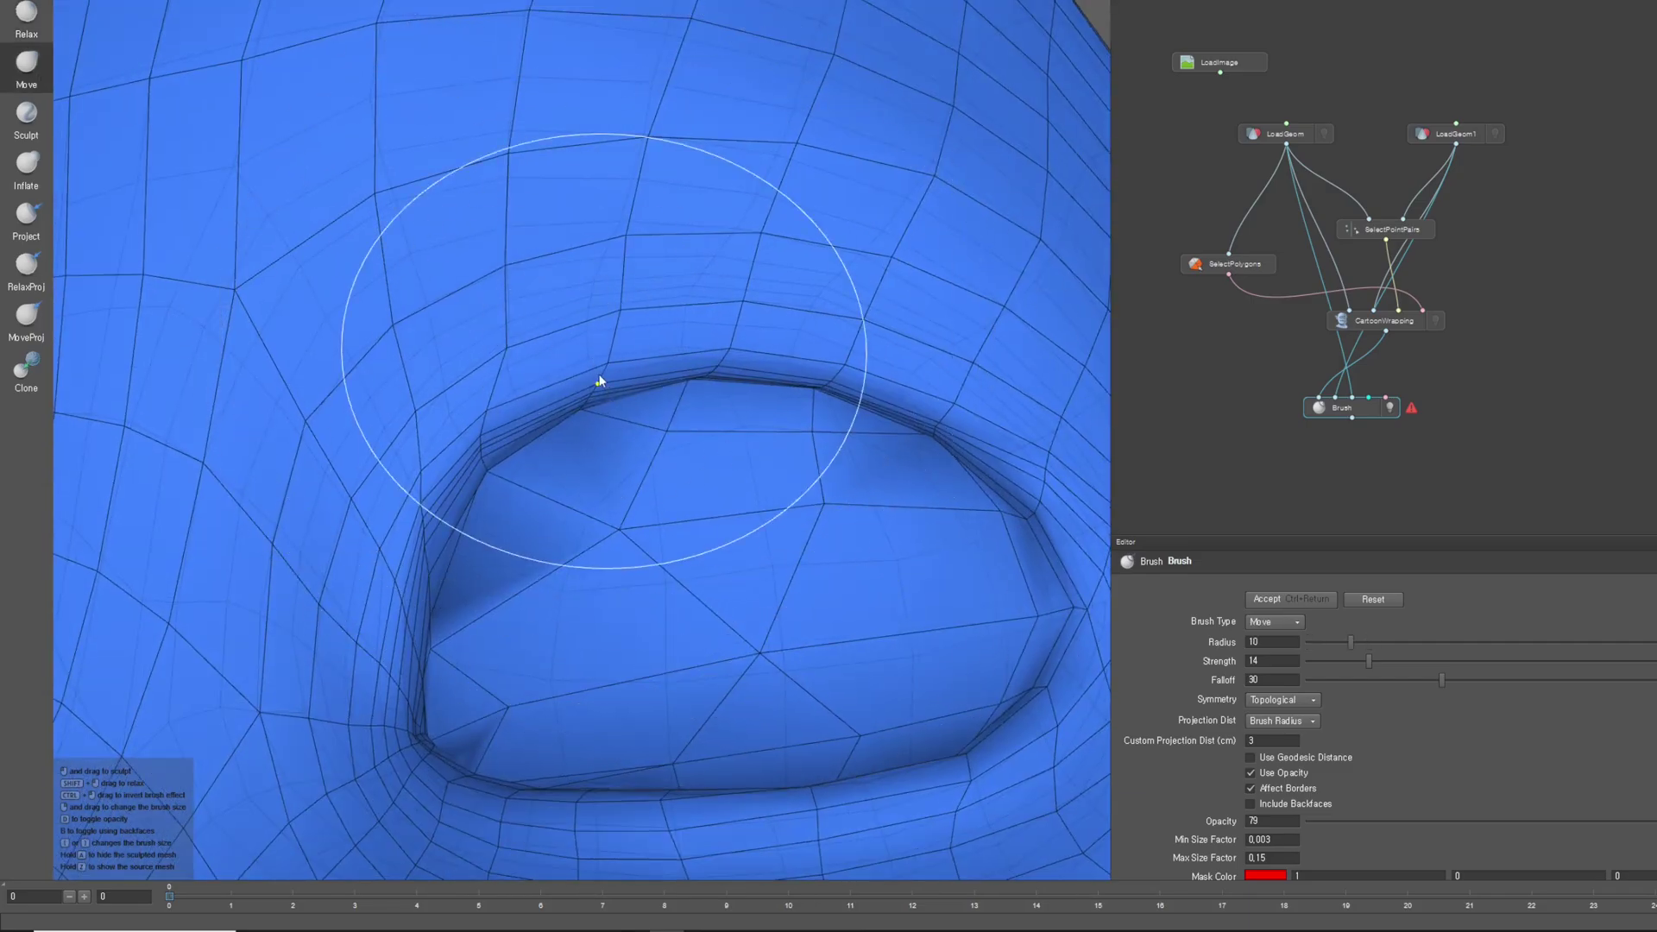
pyautogui.keyDown('alt'); pyautogui.moveTo(599, 377); pyautogui.dragTo(728, 358); pyautogui.keyUp('alt')
pyautogui.keyDown('alt'); pyautogui.moveTo(930, 390); pyautogui.dragTo(561, 622); pyautogui.keyUp('alt')
pyautogui.moveTo(742, 552)
pyautogui.keyDown('alt'); pyautogui.mouseDown()
pyautogui.moveTo(759, 592)
pyautogui.moveTo(647, 595)
pyautogui.moveTo(96, 322)
pyautogui.moveTo(789, 625)
pyautogui.moveTo(776, 605)
pyautogui.moveTo(1205, 582)
pyautogui.moveTo(872, 548)
pyautogui.moveTo(776, 561)
pyautogui.moveTo(976, 562)
pyautogui.moveTo(837, 553)
pyautogui.moveTo(811, 647)
pyautogui.moveTo(863, 604)
pyautogui.moveTo(1073, 591)
pyautogui.moveTo(827, 532)
pyautogui.moveTo(827, 574)
pyautogui.moveTo(769, 555)
pyautogui.moveTo(609, 437)
pyautogui.moveTo(640, 495)
pyautogui.moveTo(711, 531)
pyautogui.moveTo(766, 510)
pyautogui.moveTo(832, 436)
pyautogui.moveTo(621, 466)
pyautogui.moveTo(562, 444)
pyautogui.moveTo(713, 425)
pyautogui.moveTo(690, 449)
pyautogui.moveTo(749, 533)
pyautogui.moveTo(888, 492)
pyautogui.mouseUp(); pyautogui.keyUp('alt')
pyautogui.press('6')
# Alternate the MoveProj and Relax brushes while reworking the ear and nose areas
pyautogui.press('7')
pyautogui.press('1')
pyautogui.scroll(-5, 690, 449)
pyautogui.press('7')
pyautogui.scroll(5, 888, 492)
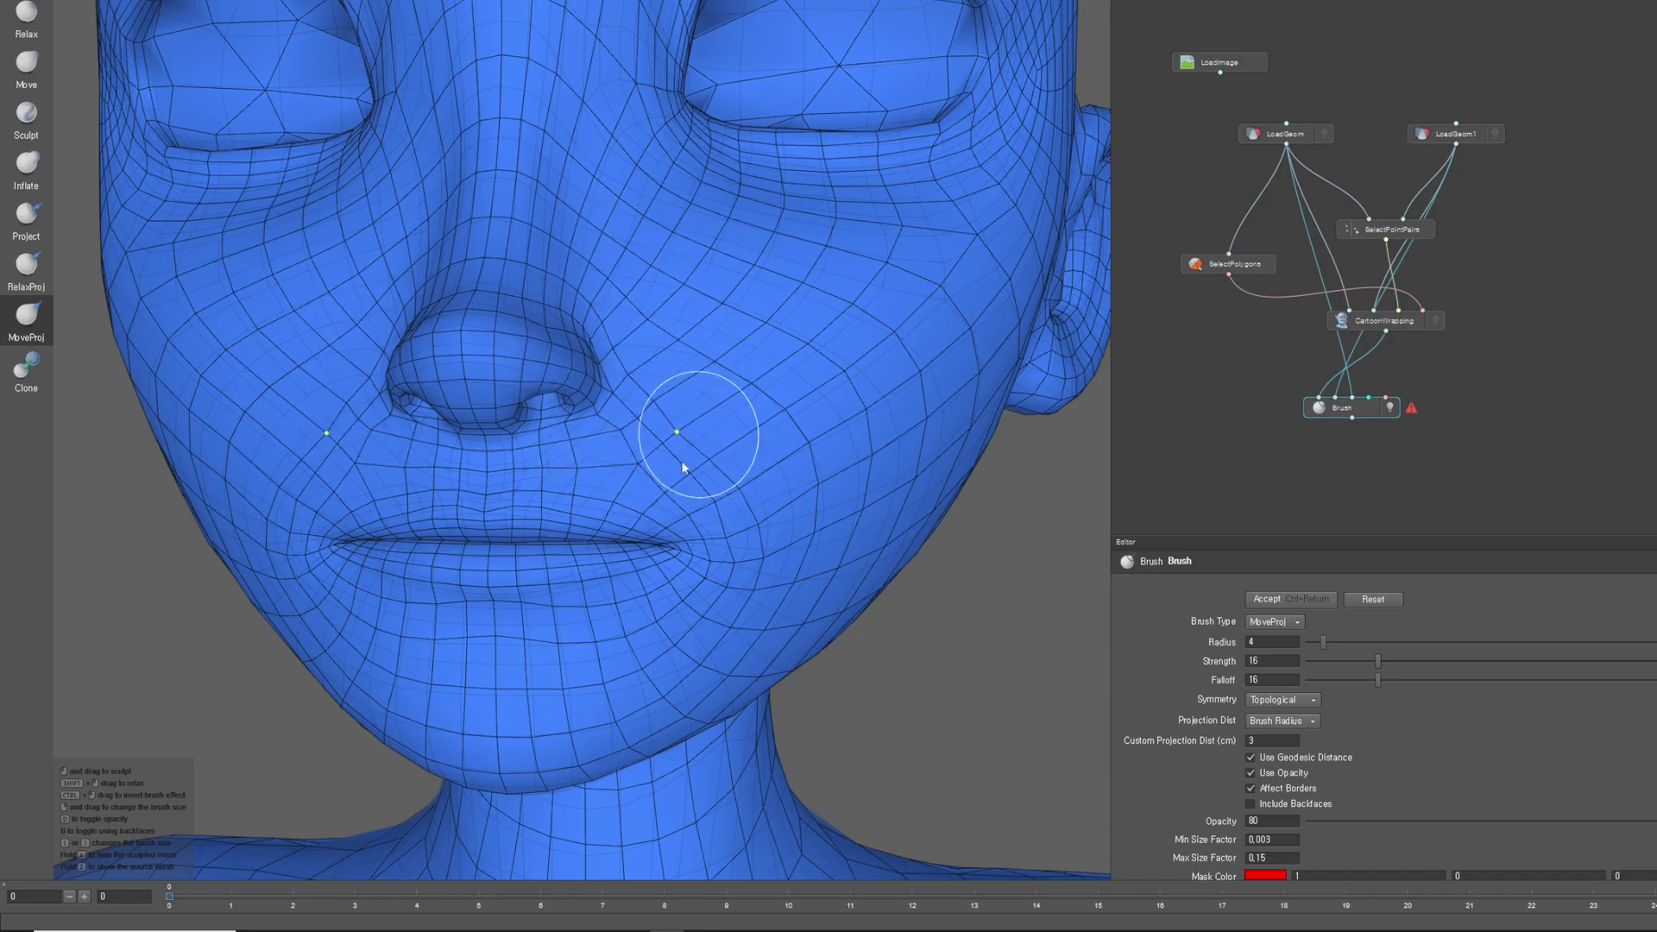
pyautogui.press('6')
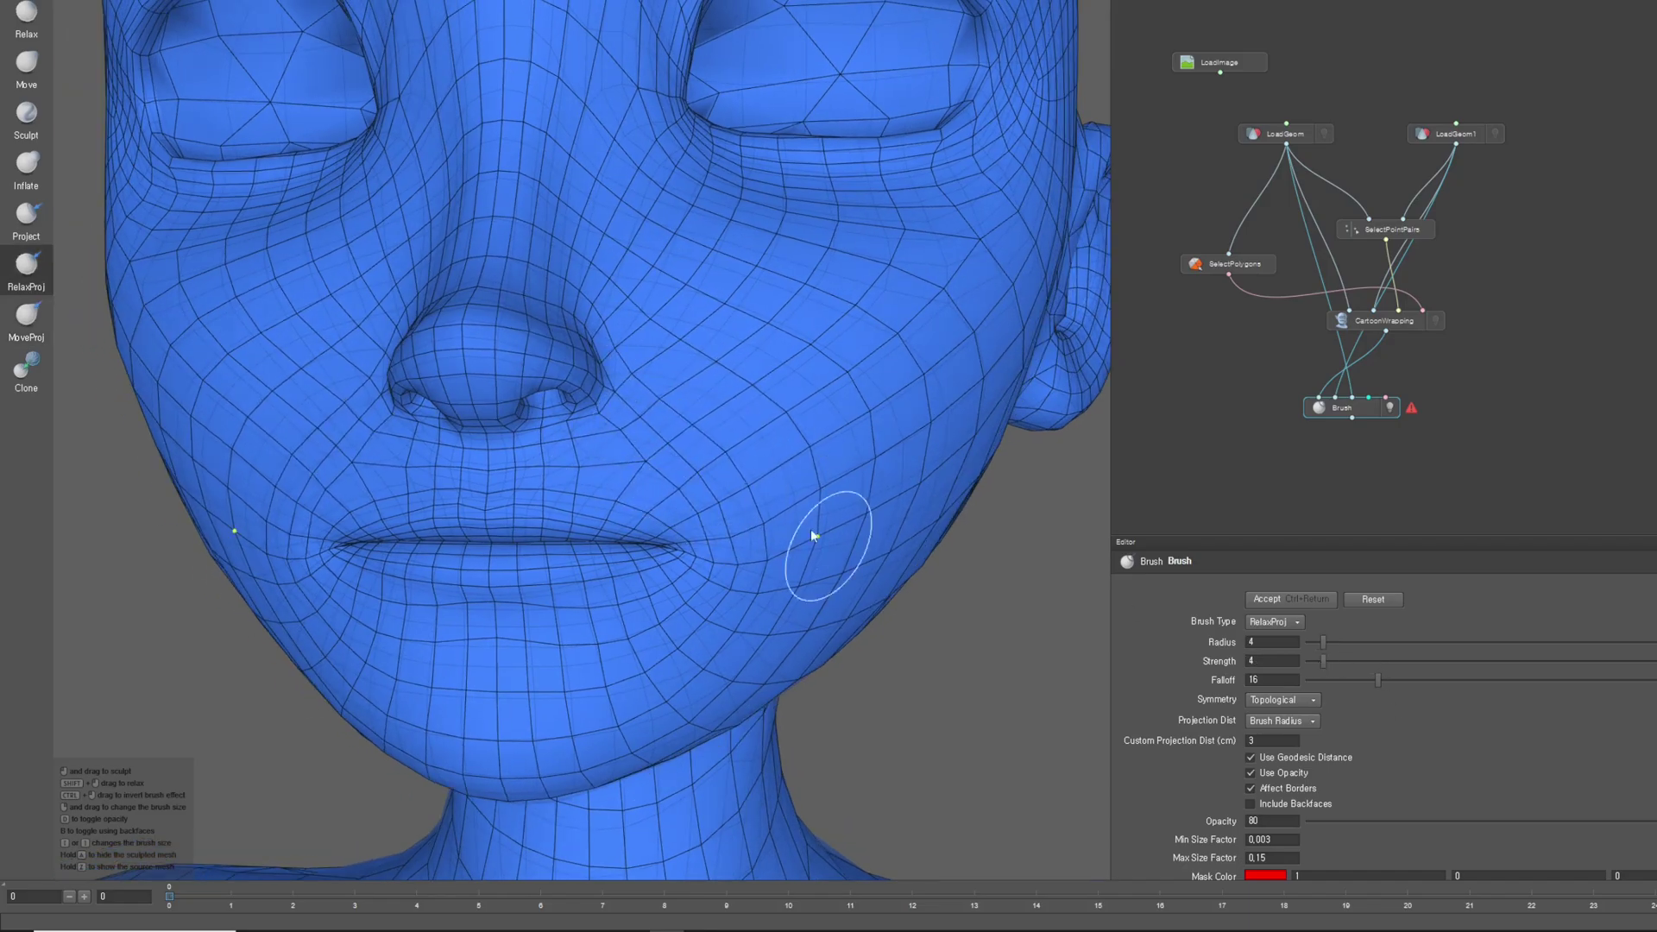
# Relax the cheek beside the mouth with RelaxProj, then resize the brush to radius 10
pyautogui.keyDown('alt'); pyautogui.moveTo(747, 422); pyautogui.dragTo(835, 429); pyautogui.keyUp('alt')
pyautogui.scroll(-6, 752, 644)
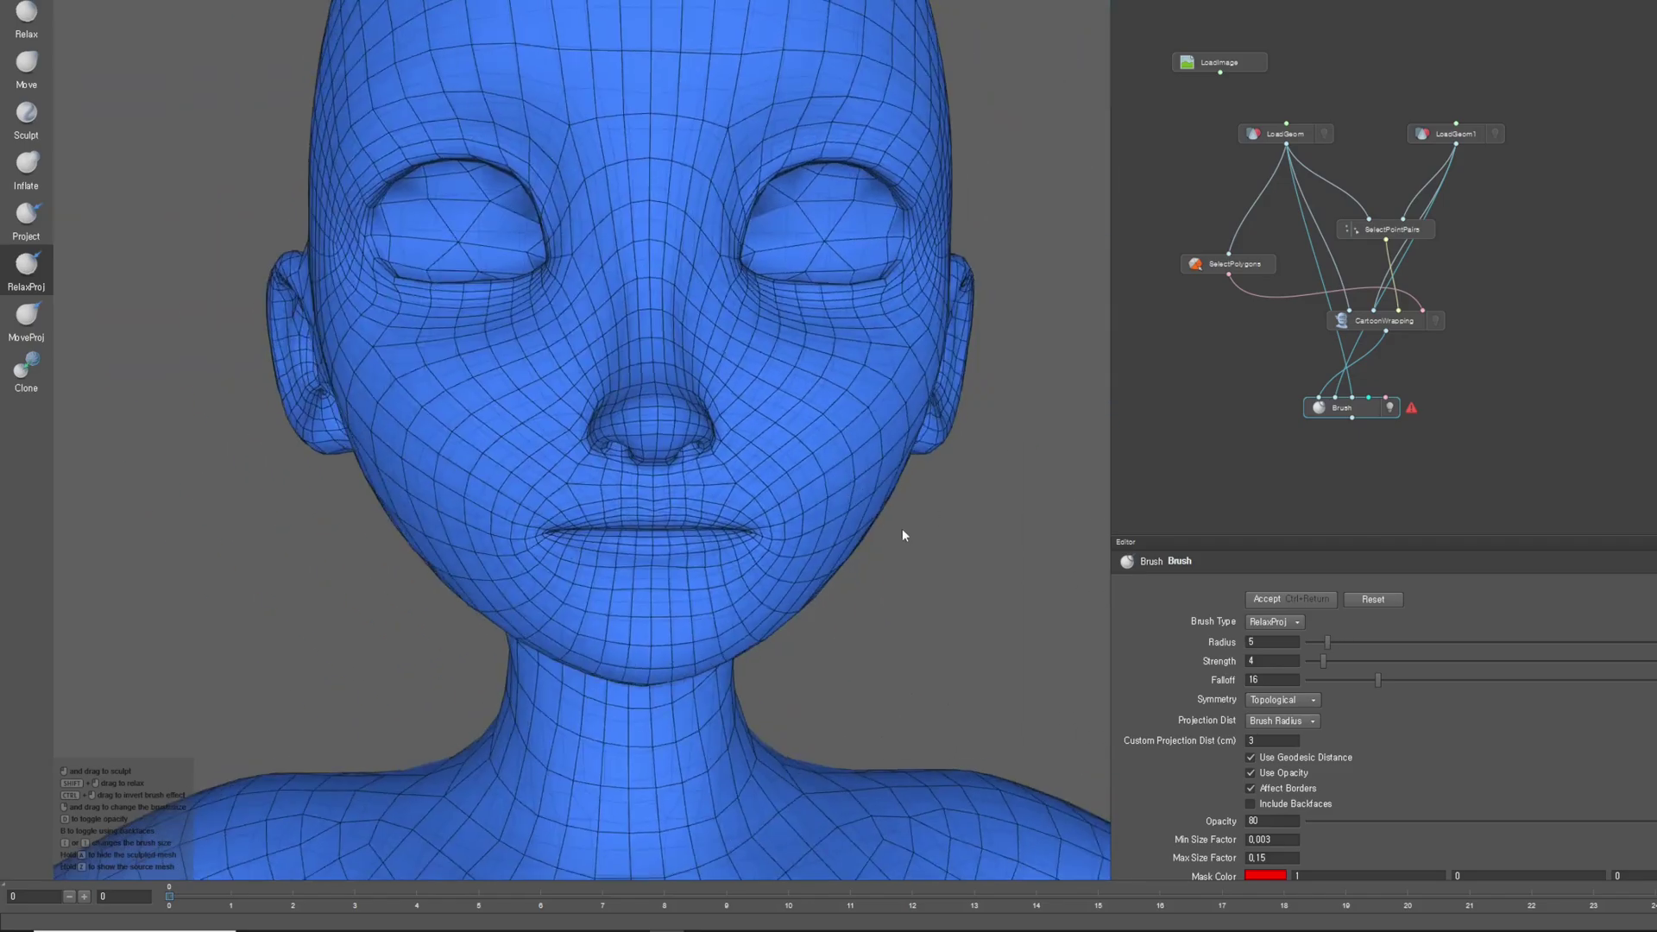
pyautogui.scroll(8, 542, 436)
pyautogui.press('[')
pyautogui.press('[')
pyautogui.press('[')
pyautogui.press('[')
pyautogui.press('[')
pyautogui.press('[')
pyautogui.press('[')
pyautogui.press('[')
pyautogui.scroll(-3, 542, 436)
pyautogui.moveTo(552, 441)
pyautogui.keyDown('alt'); pyautogui.mouseDown()
pyautogui.moveTo(843, 503)
pyautogui.moveTo(681, 483)
pyautogui.moveTo(759, 475)
pyautogui.moveTo(370, 480)
pyautogui.moveTo(560, 483)
pyautogui.mouseUp(); pyautogui.keyUp('alt')
pyautogui.press(']')
pyautogui.press(']')
pyautogui.press(']')
pyautogui.press(']')
pyautogui.press(']')
pyautogui.press(']')
pyautogui.press(']')
pyautogui.press(']')
pyautogui.press(']')
# Accept the Brush edits to commit the relaxed mesh
pyautogui.click(1283, 607)
pyautogui.keyDown('alt'); pyautogui.moveTo(992, 552); pyautogui.dragTo(721, 610); pyautogui.keyUp('alt')
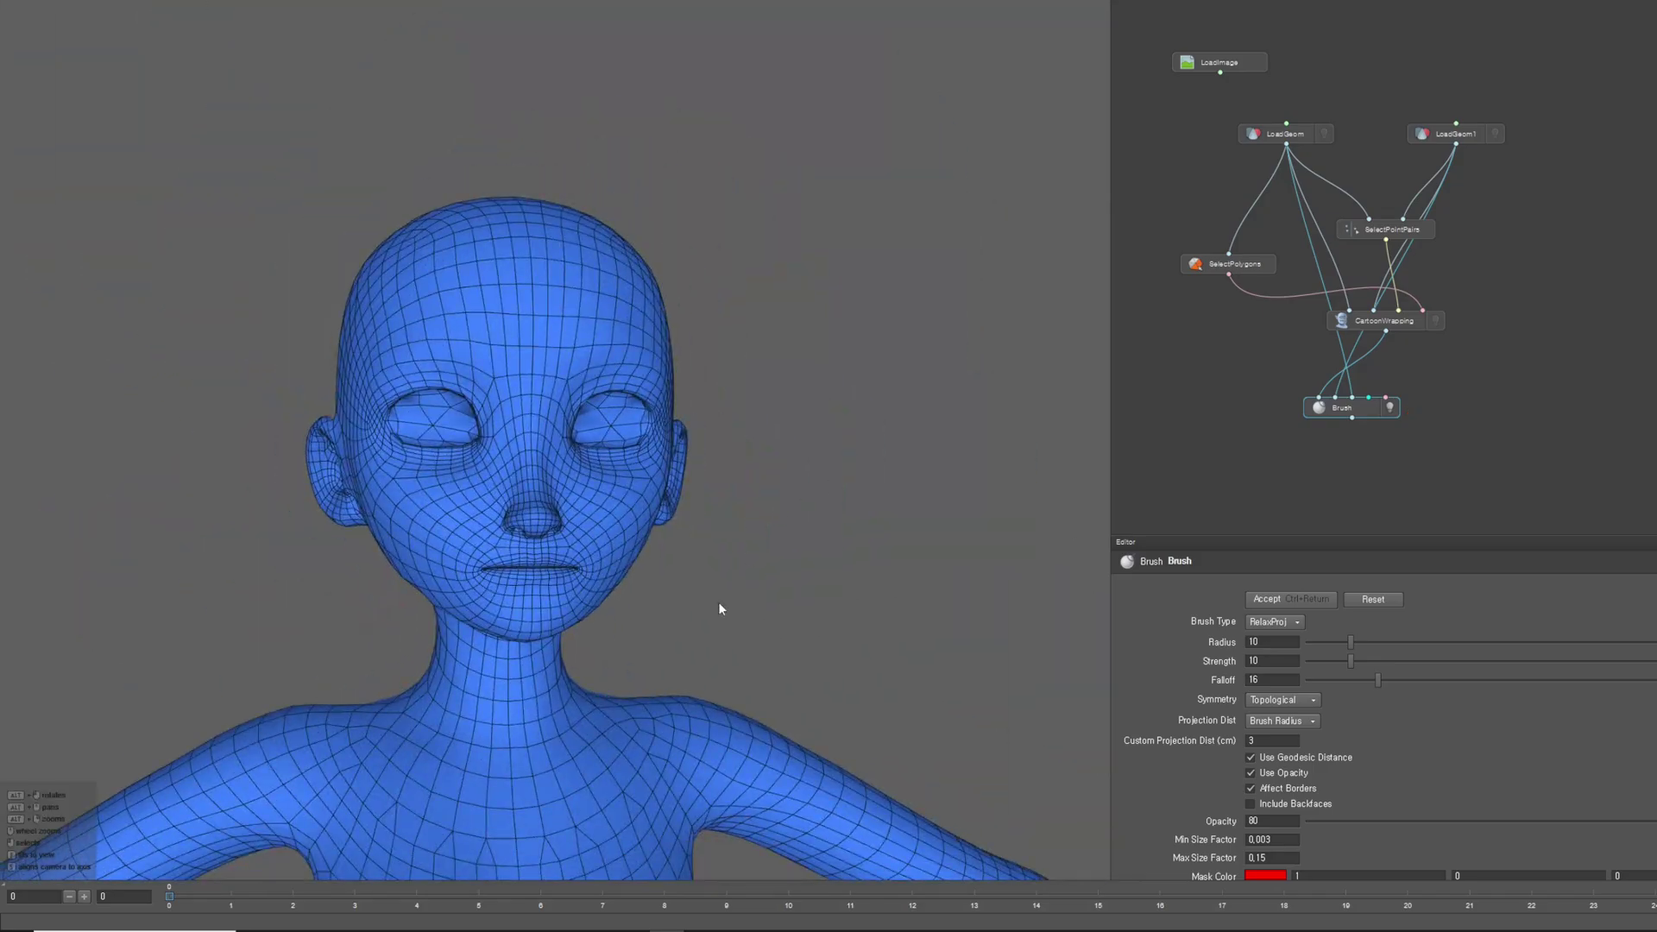
pyautogui.keyDown('alt'); pyautogui.moveTo(722, 610); pyautogui.dragTo(722, 440, button='middle'); pyautogui.keyUp('alt')
# Toggle LoadGeom1 and Brush visibility repeatedly to compare the smoothed mesh with the original
pyautogui.click(1496, 134)
pyautogui.click(1497, 133)
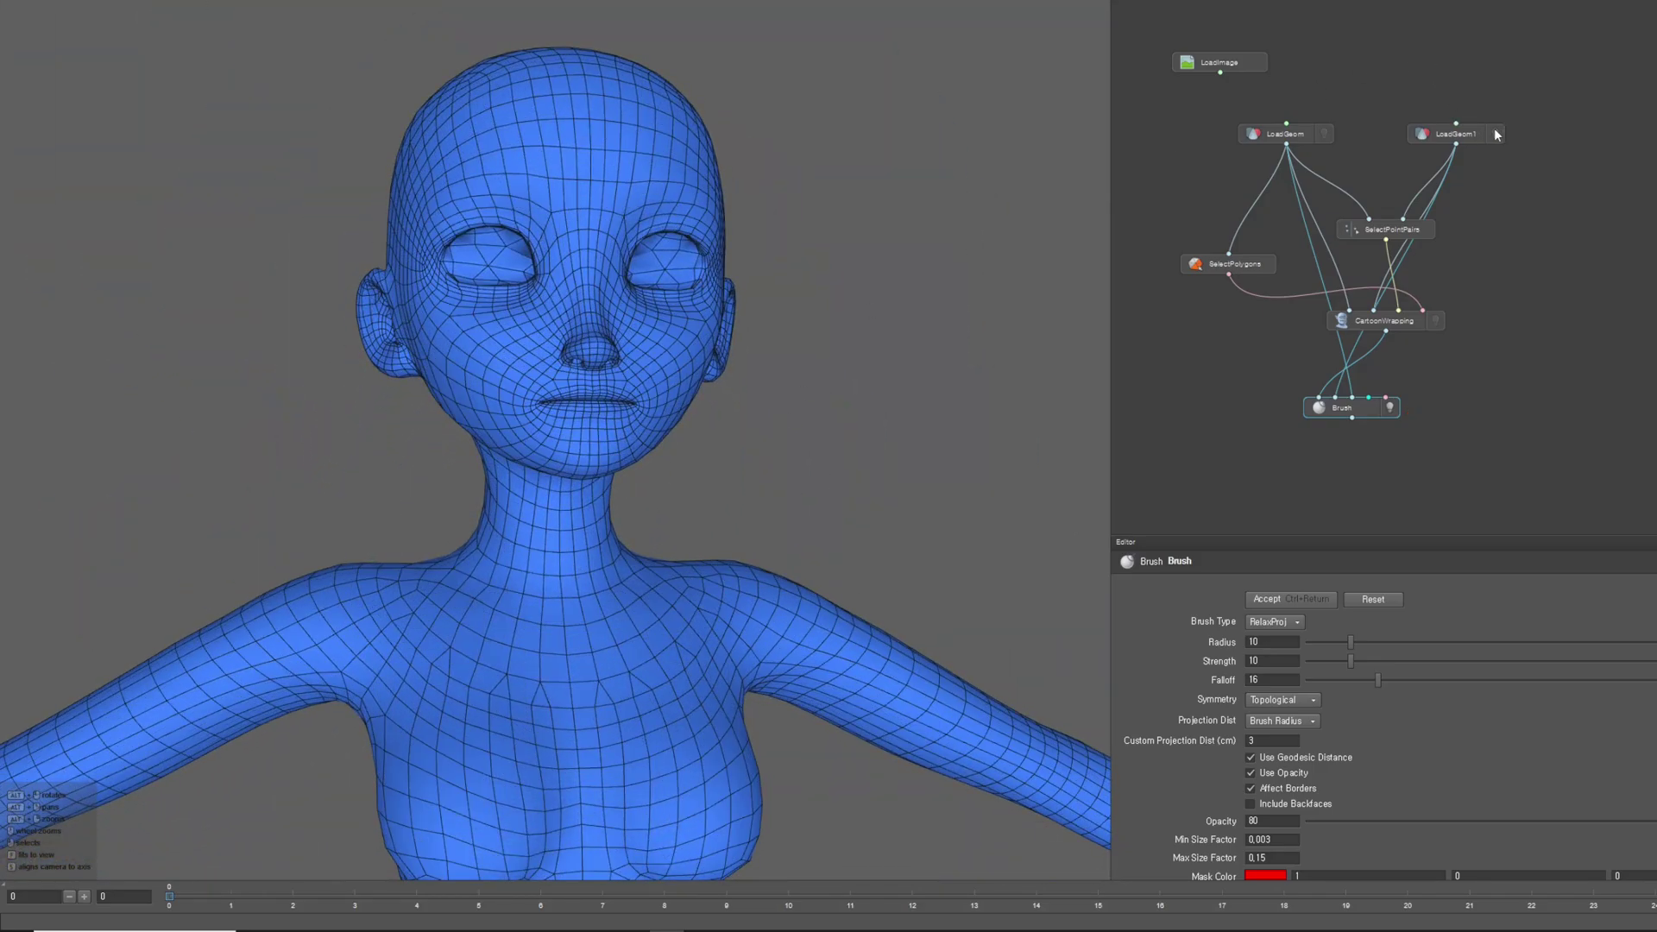
pyautogui.click(1496, 133)
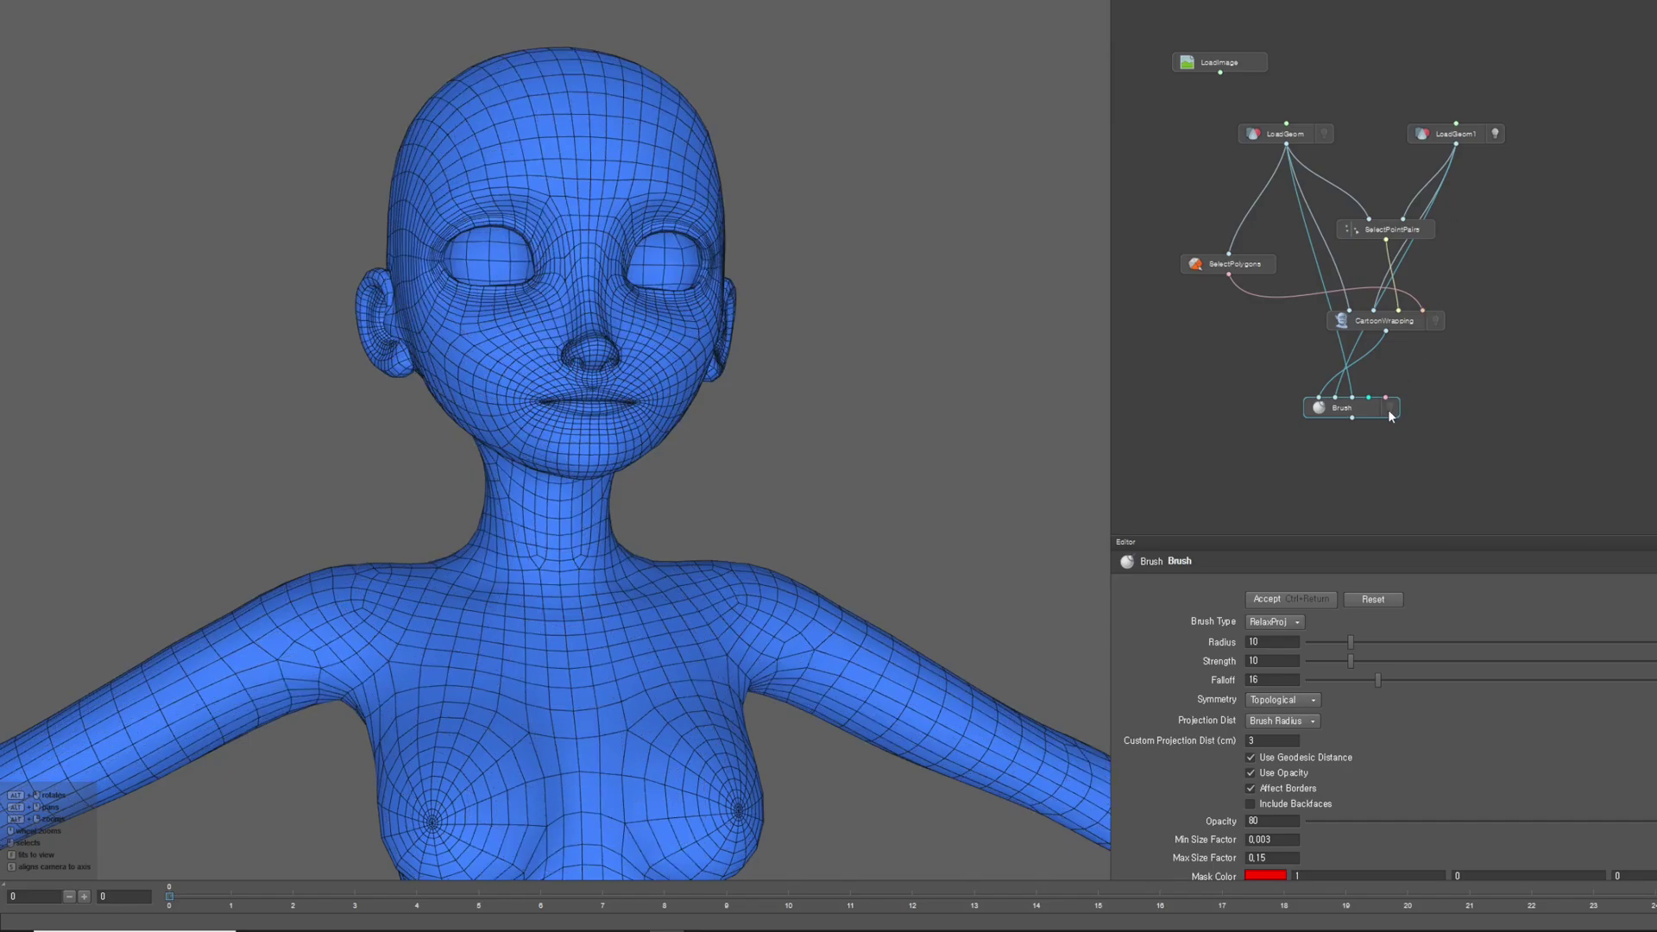
pyautogui.click(1389, 407)
pyautogui.click(1390, 408)
pyautogui.click(1496, 134)
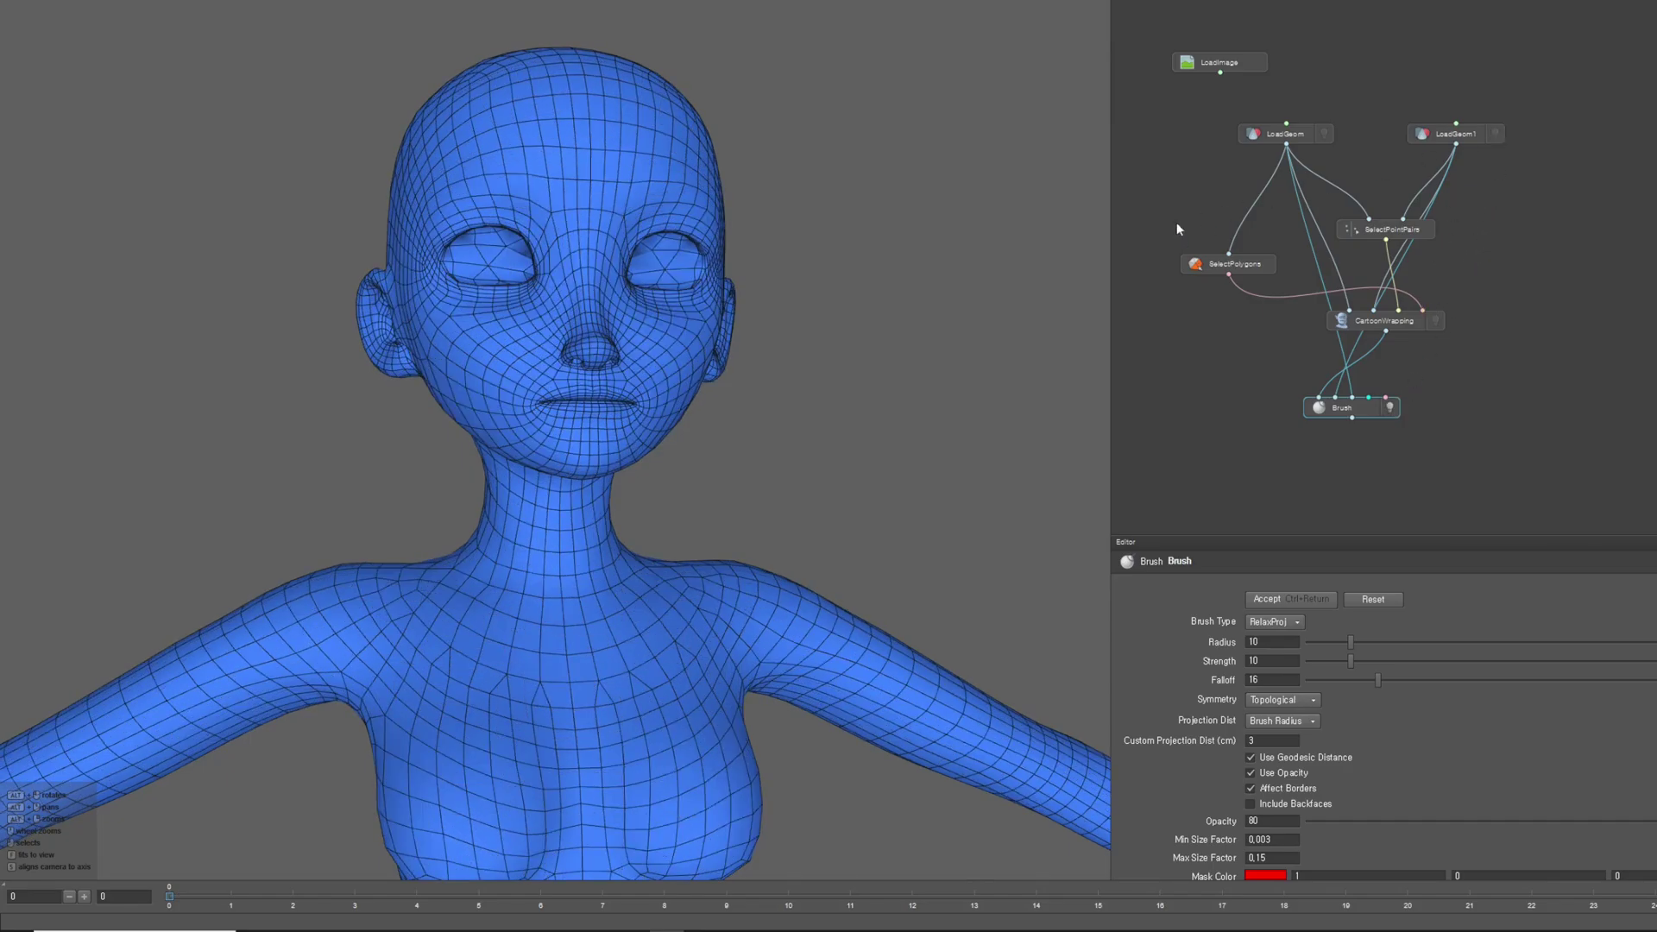
pyautogui.click(1388, 409)
pyautogui.click(1389, 408)
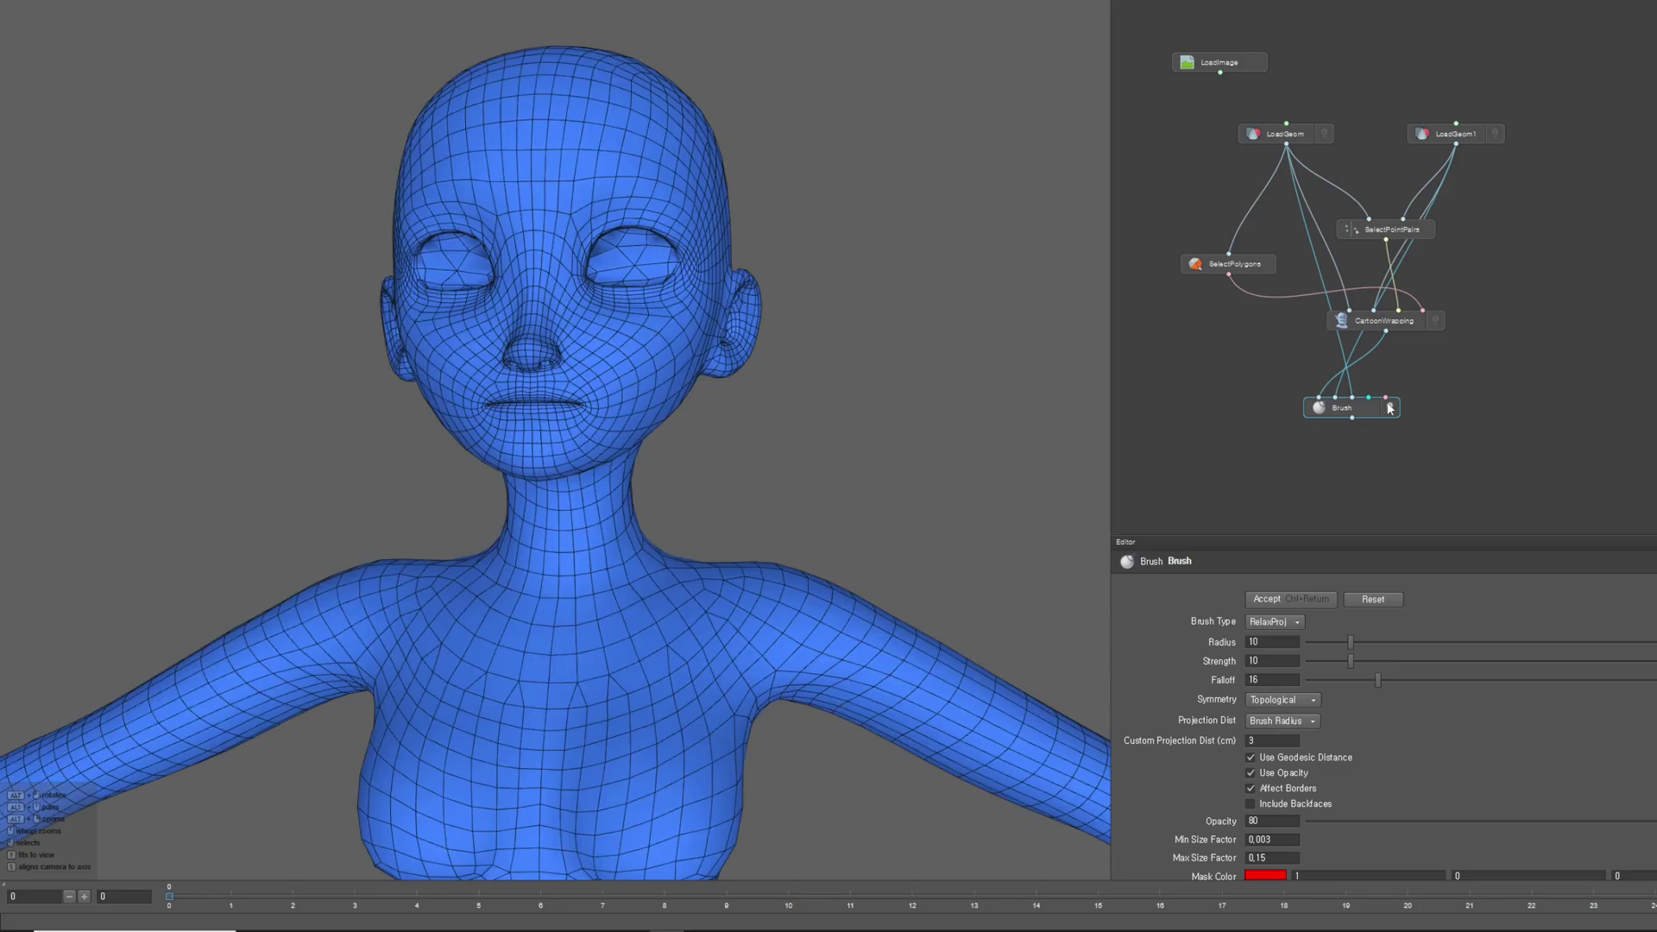
pyautogui.click(1495, 133)
pyautogui.click(1387, 409)
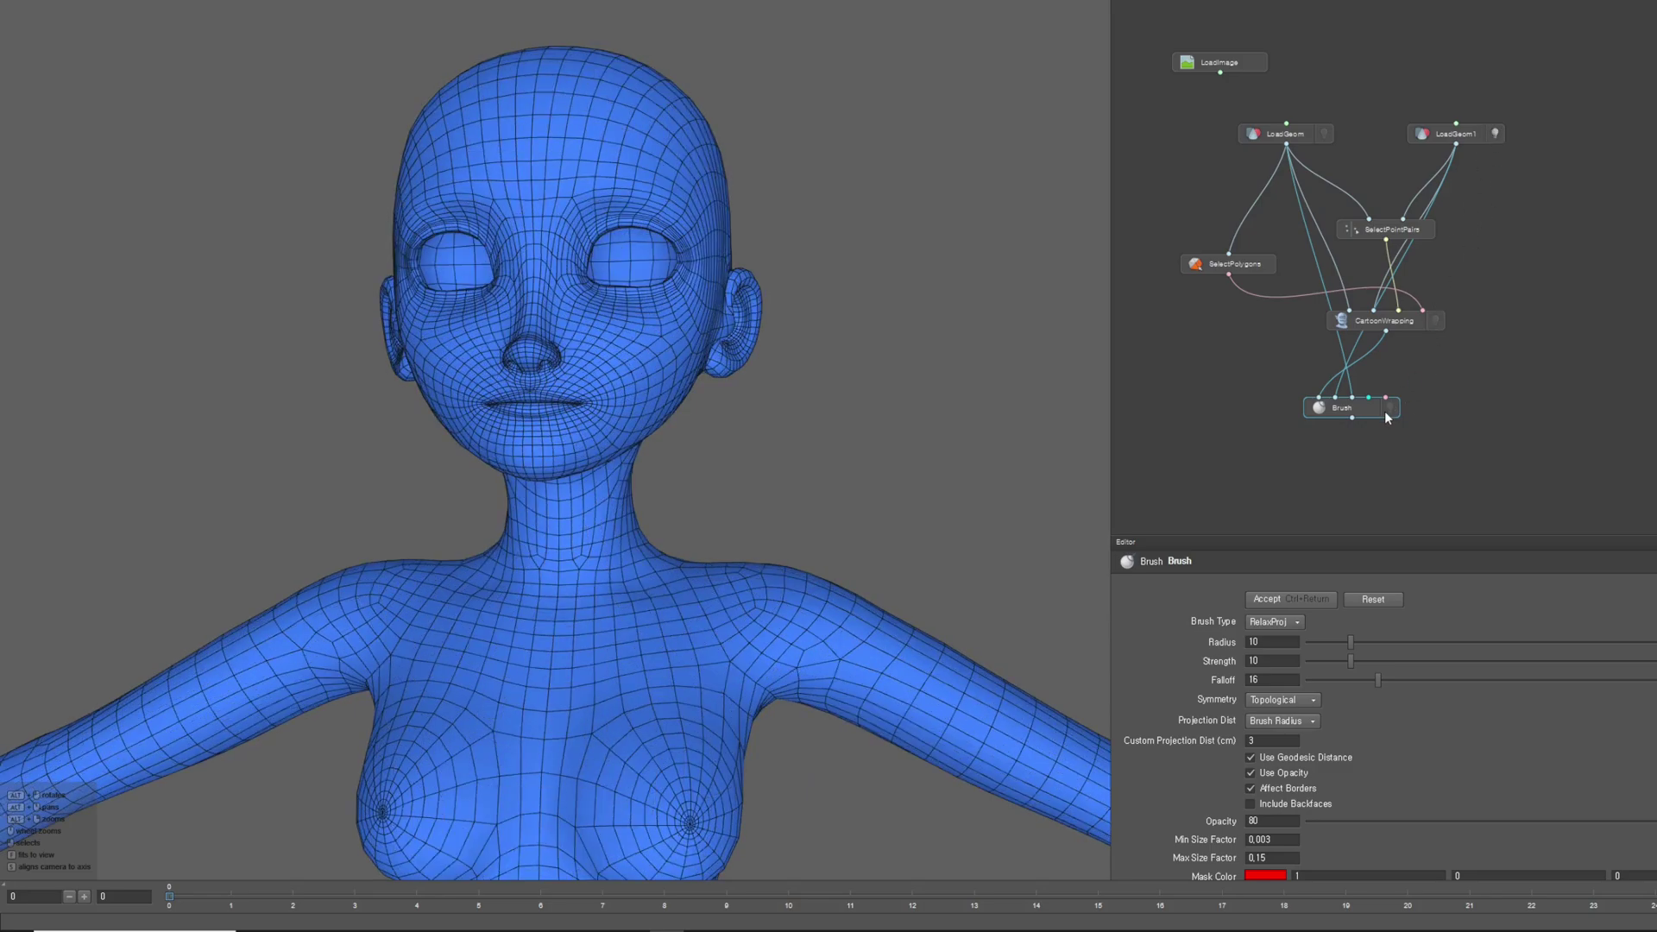
pyautogui.click(1387, 409)
pyautogui.click(1387, 409)
pyautogui.click(1389, 409)
pyautogui.scroll(-5, 917, 350)
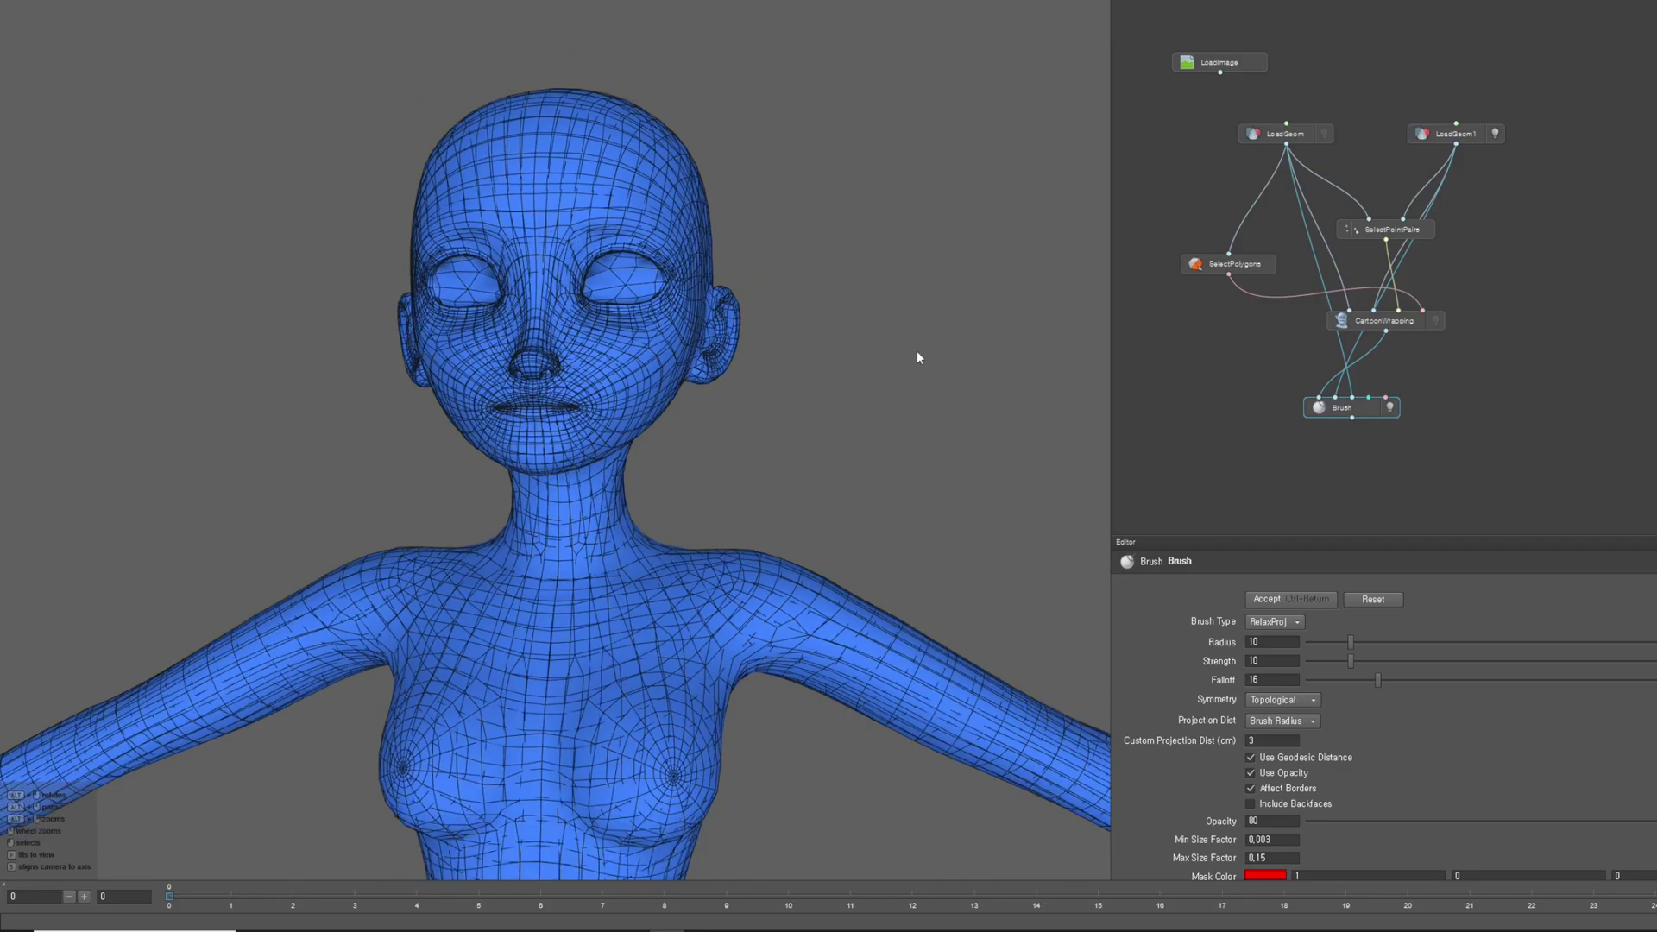
pyautogui.scroll(2, 803, 406)
pyautogui.click(1494, 134)
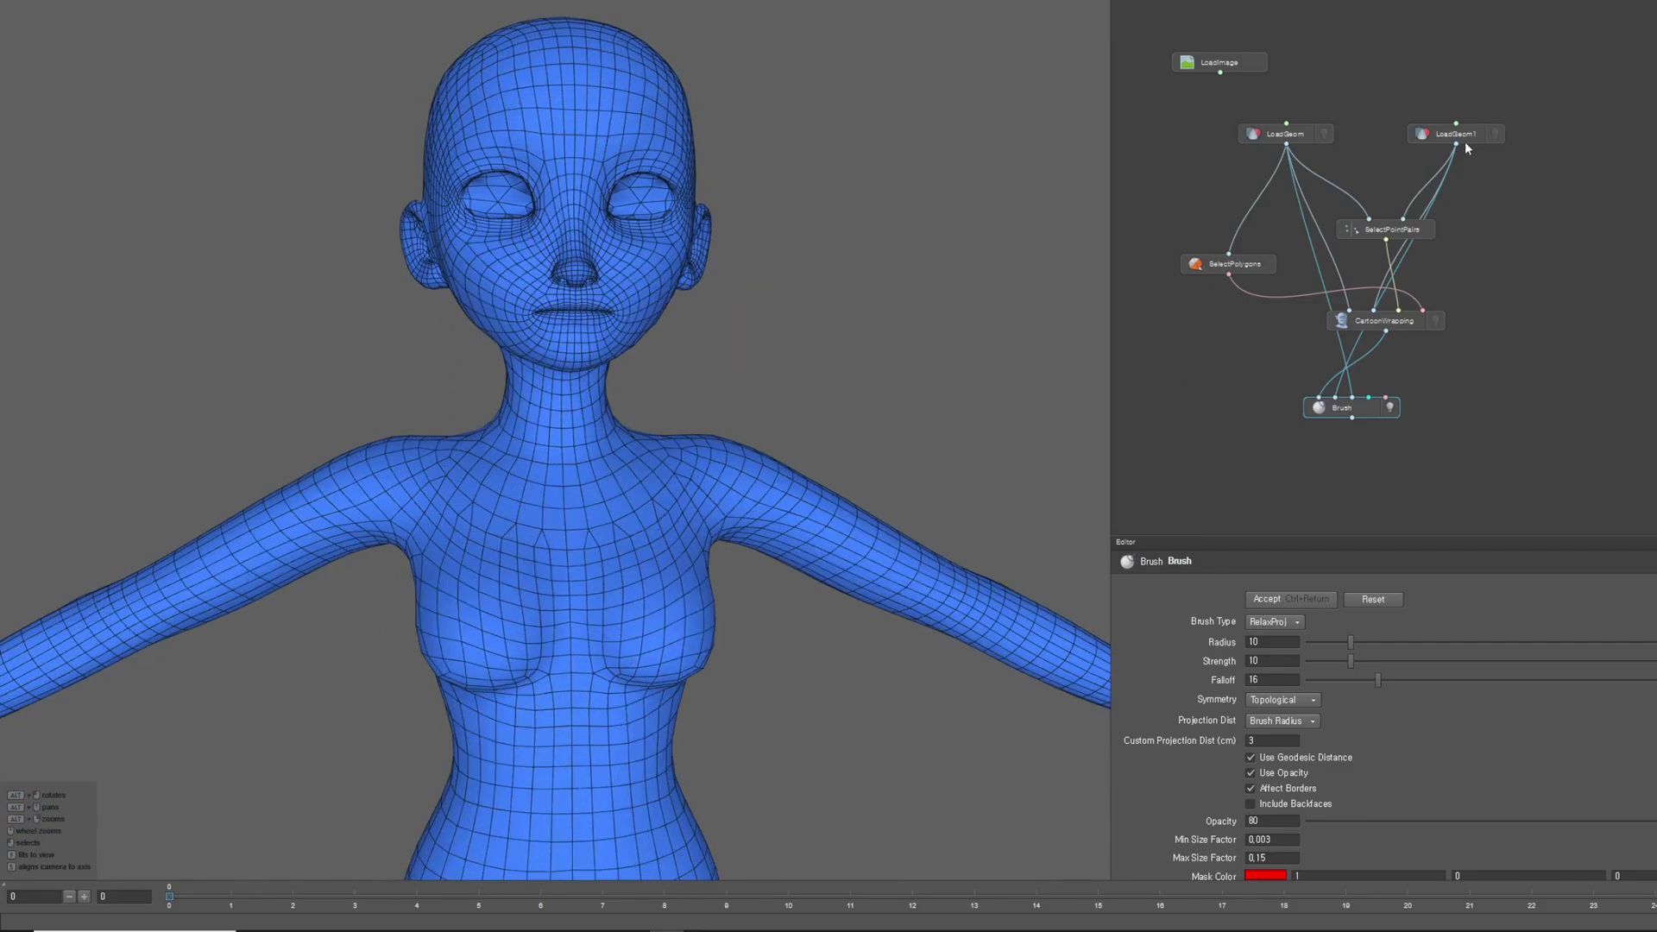
pyautogui.scroll(-3, 856, 476)
pyautogui.scroll(1, 842, 473)
# Inspect the brushed mesh from three-quarter and right-side profile views
pyautogui.keyDown('alt'); pyautogui.moveTo(833, 475); pyautogui.dragTo(649, 489); pyautogui.keyUp('alt')
pyautogui.scroll(-2, 685, 509)
pyautogui.scroll(-2, 743, 432)
pyautogui.scroll(3, 729, 540)
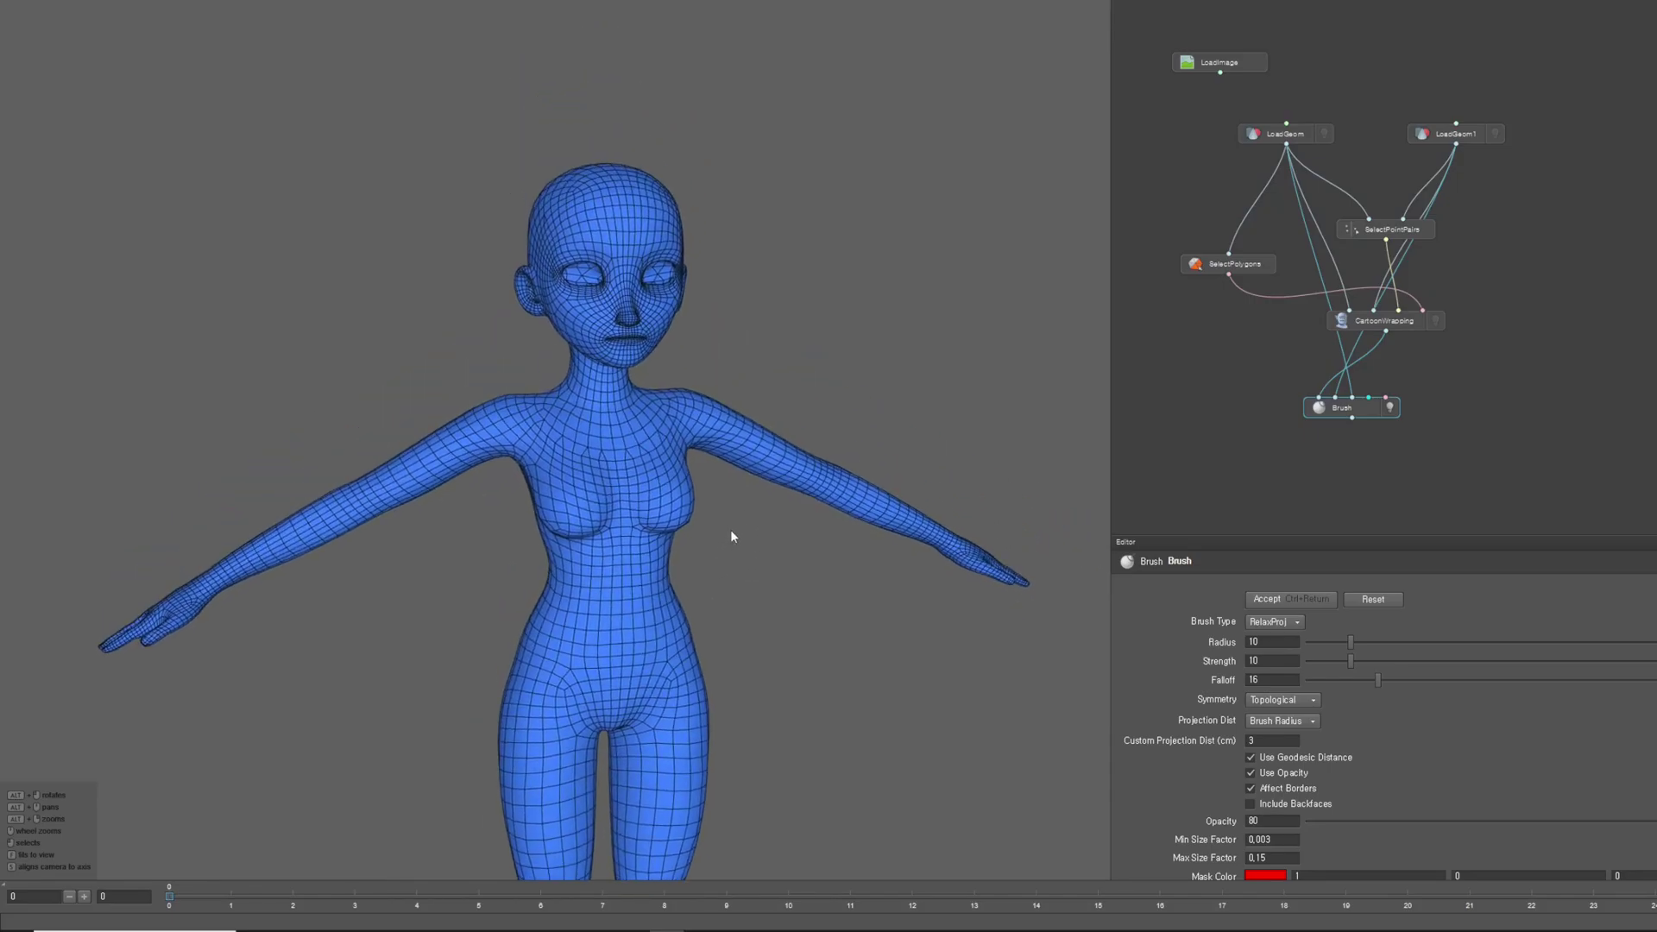
pyautogui.keyDown('alt'); pyautogui.moveTo(728, 540); pyautogui.dragTo(769, 480); pyautogui.keyUp('alt')
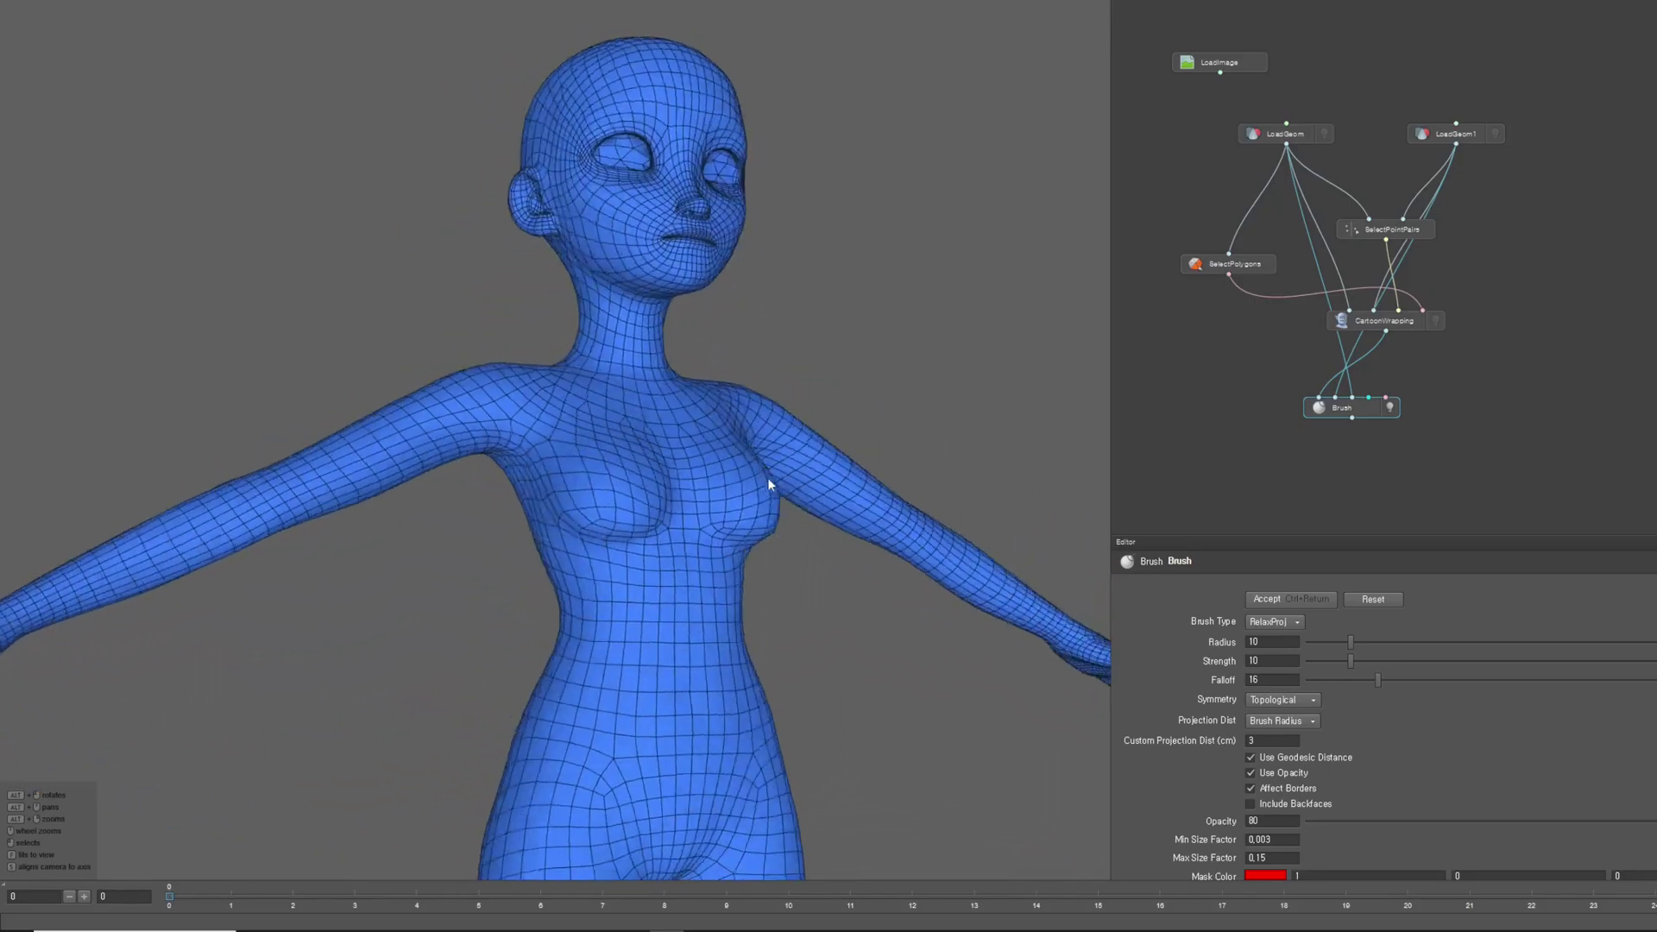
pyautogui.scroll(3, 743, 520)
pyautogui.scroll(-2, 1323, 468)
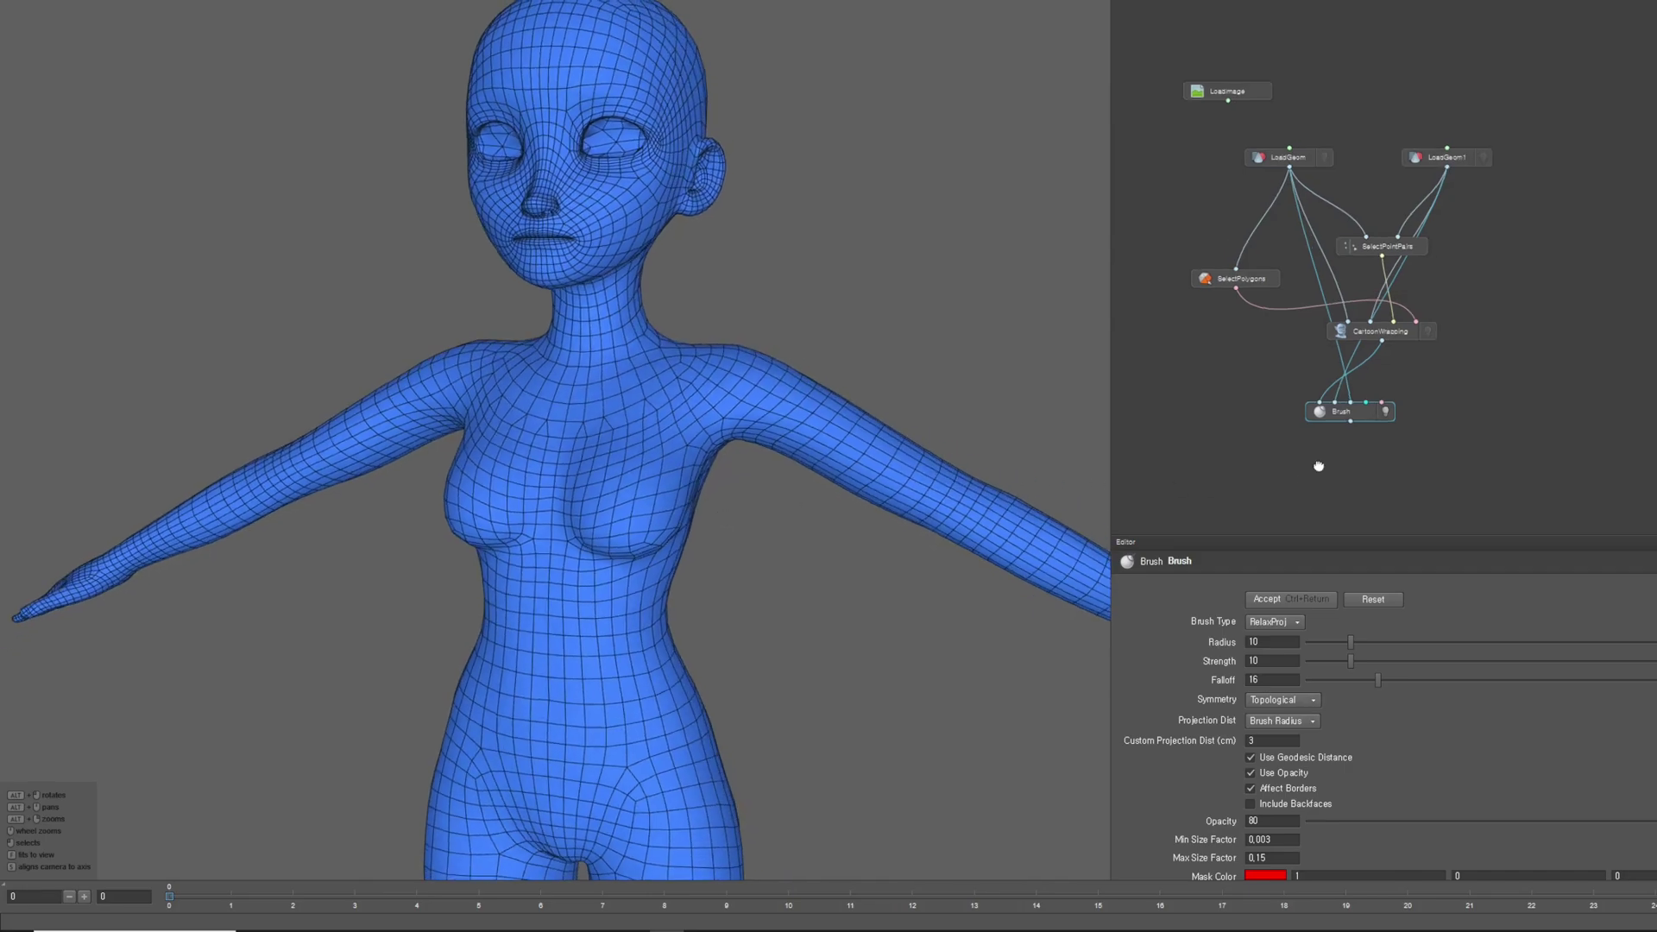
# Add a FixSymmetry node by searching 'fix' in the node graph
pyautogui.press('Tab')
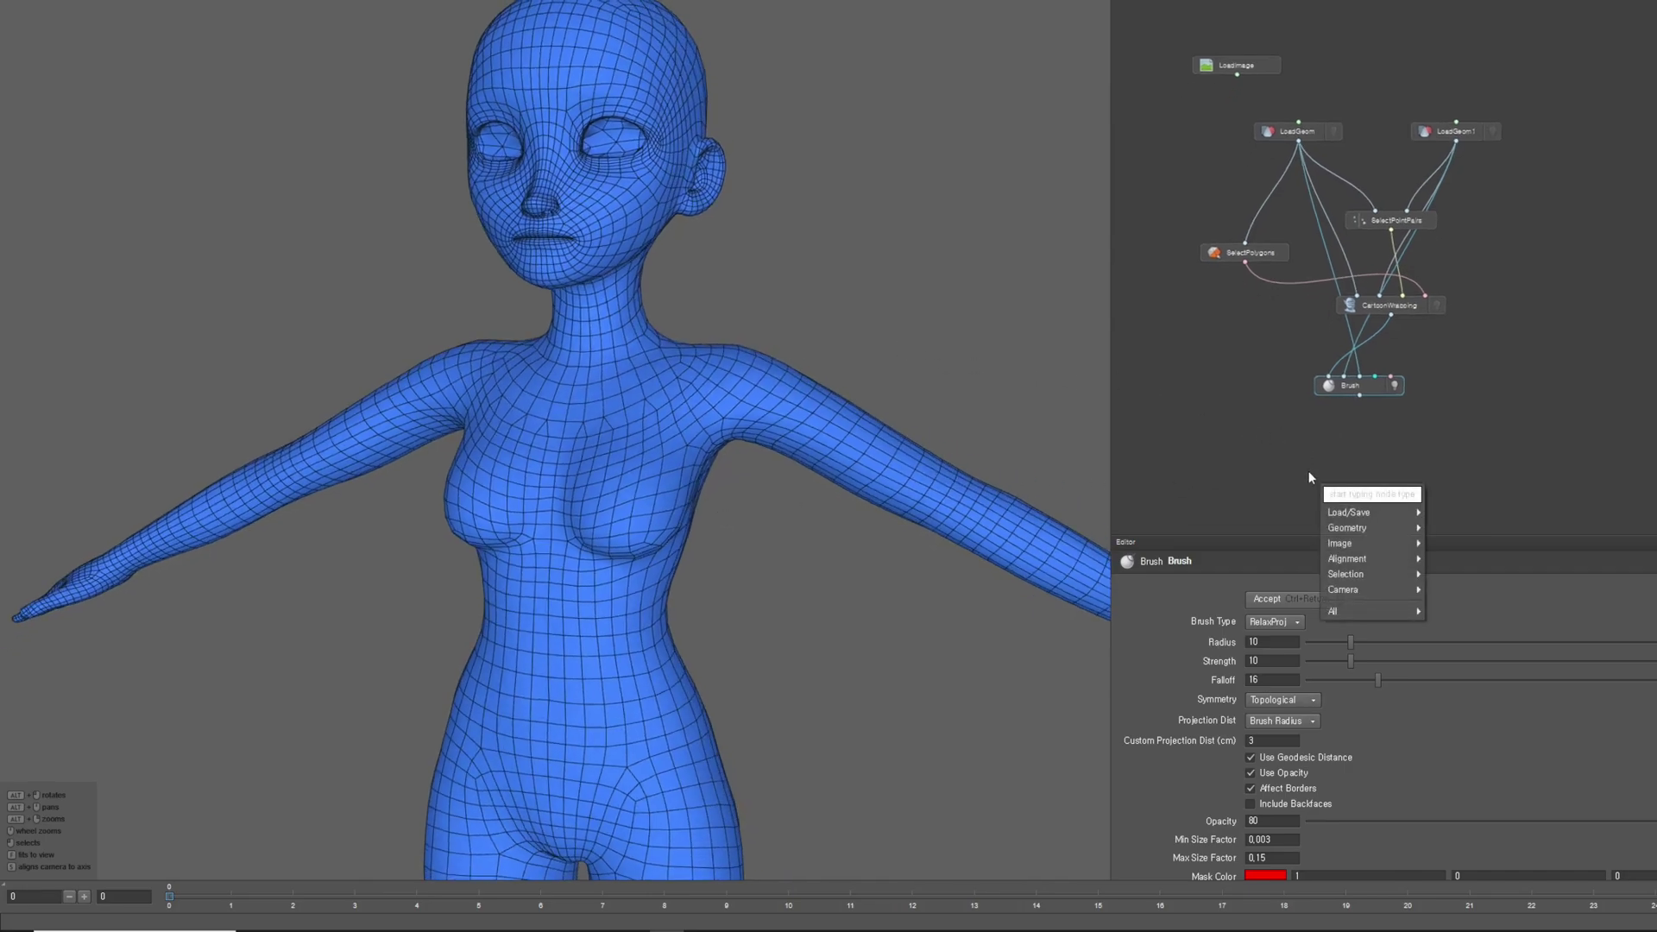
pyautogui.write('fix')
pyautogui.press('Return')
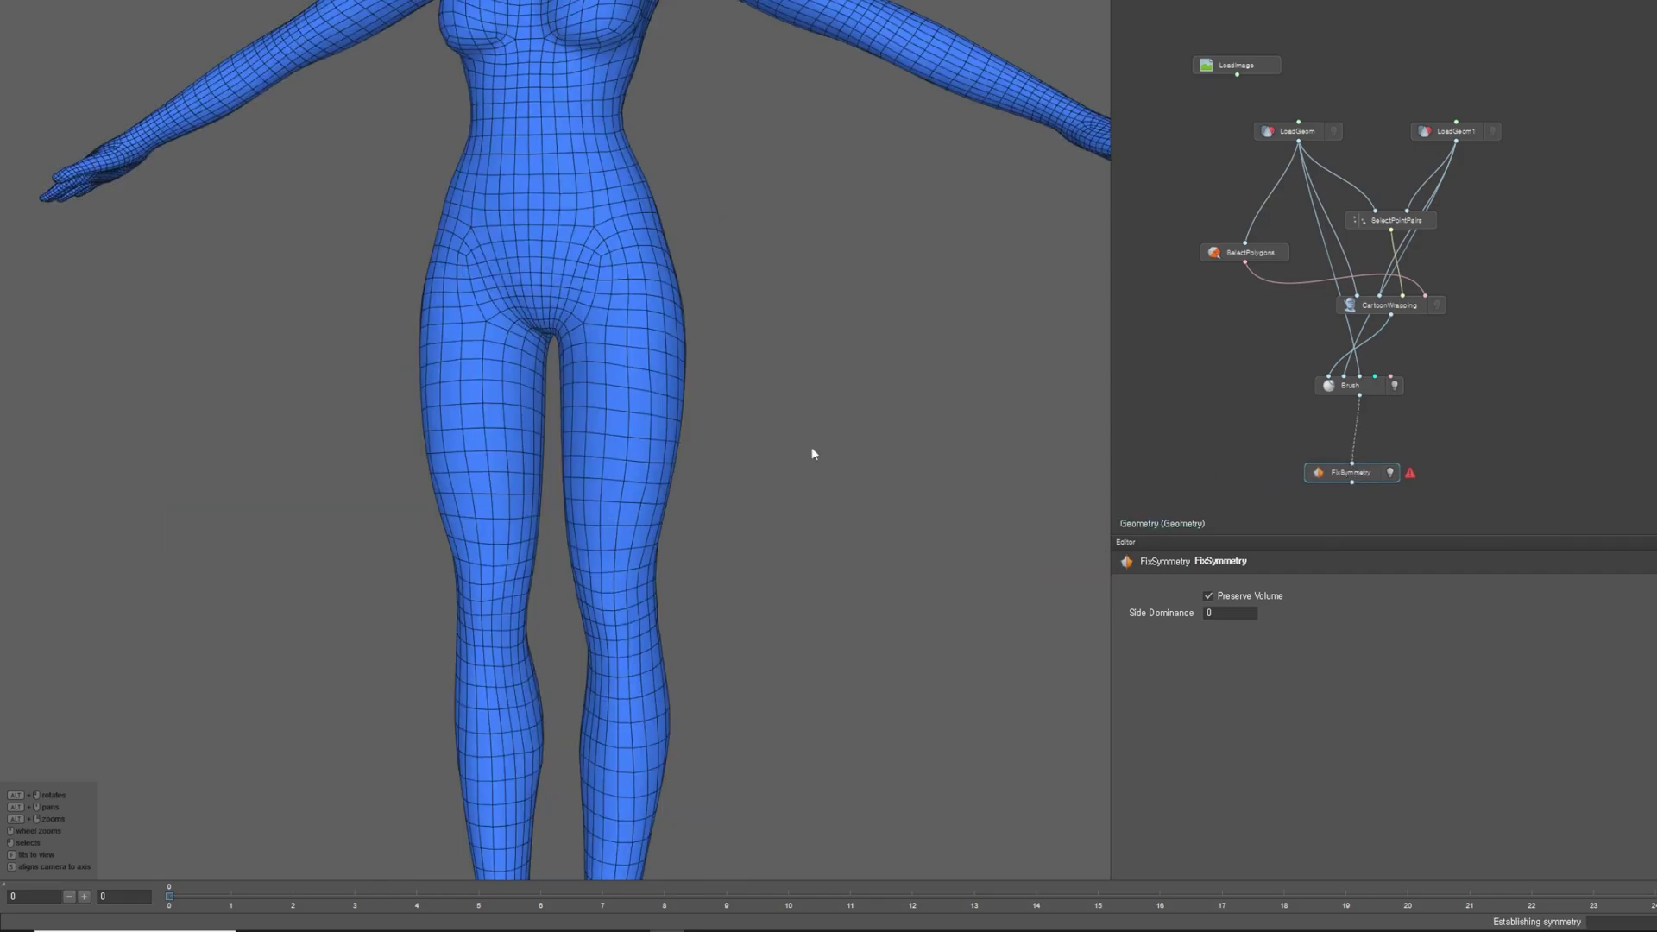
# Compare the hips before and after the symmetry fix
pyautogui.keyDown('alt'); pyautogui.moveTo(731, 470); pyautogui.dragTo(1280, 417, button='right'); pyautogui.keyUp('alt')
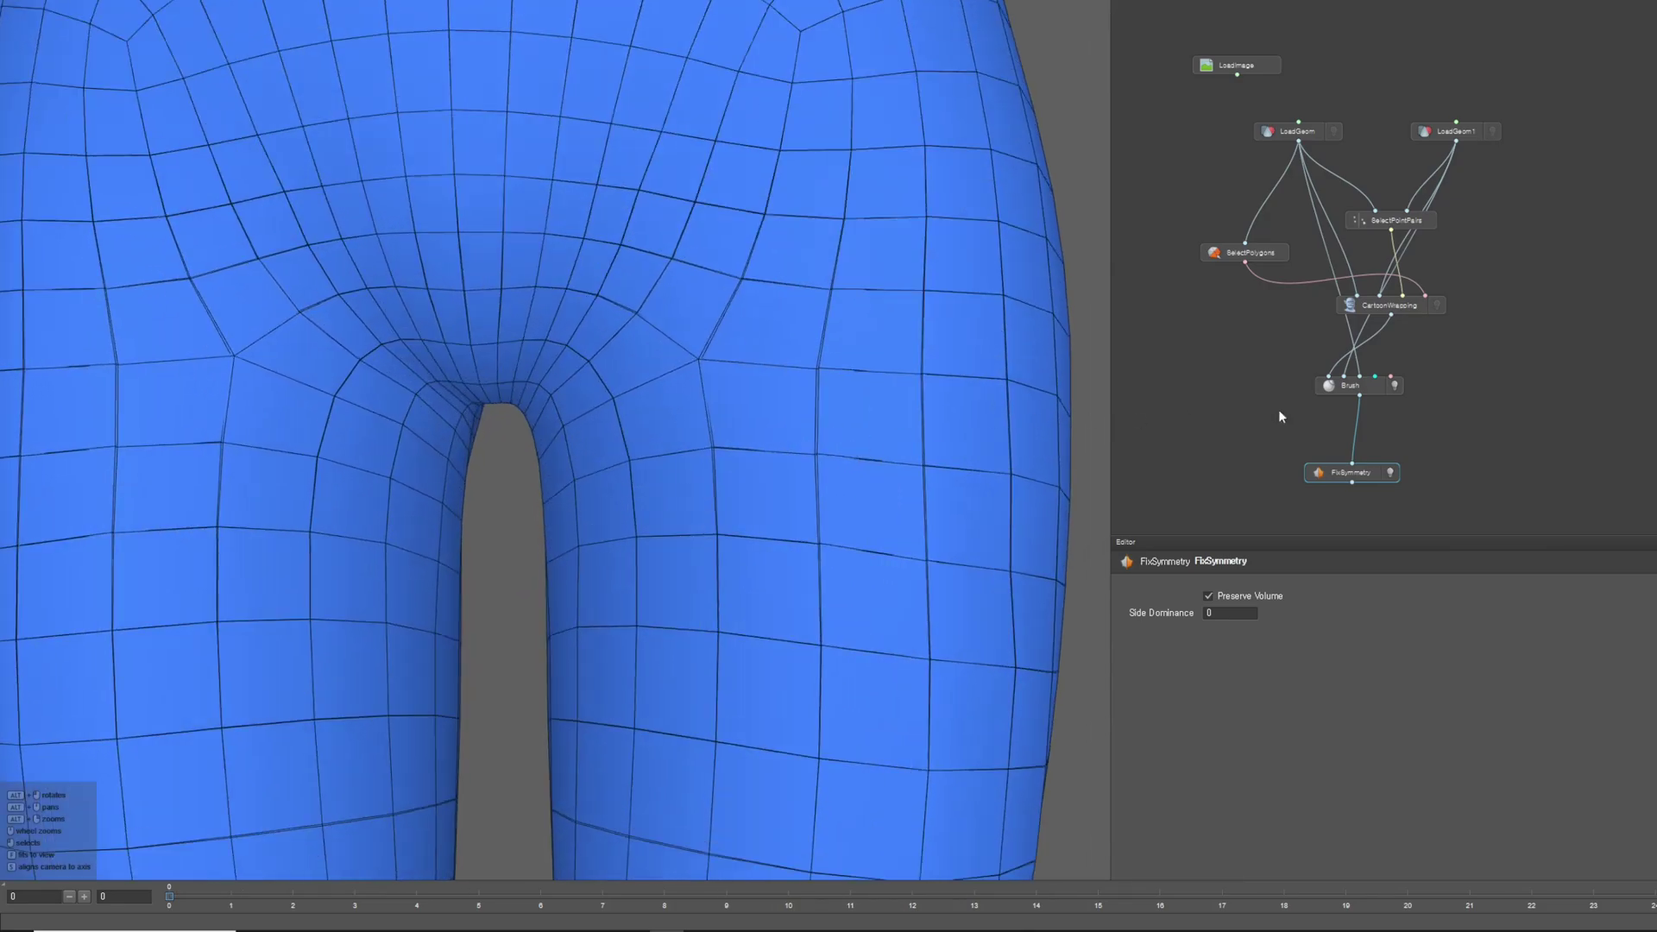
pyautogui.click(1395, 385)
pyautogui.click(1394, 385)
pyautogui.click(1394, 385)
pyautogui.click(1395, 385)
pyautogui.scroll(-3, 614, 140)
# Compare the face, chin and neck with and without FixSymmetry applied
pyautogui.keyDown('alt'); pyautogui.moveTo(614, 141); pyautogui.dragTo(671, 651, button='middle'); pyautogui.keyUp('alt')
pyautogui.scroll(4, 672, 682)
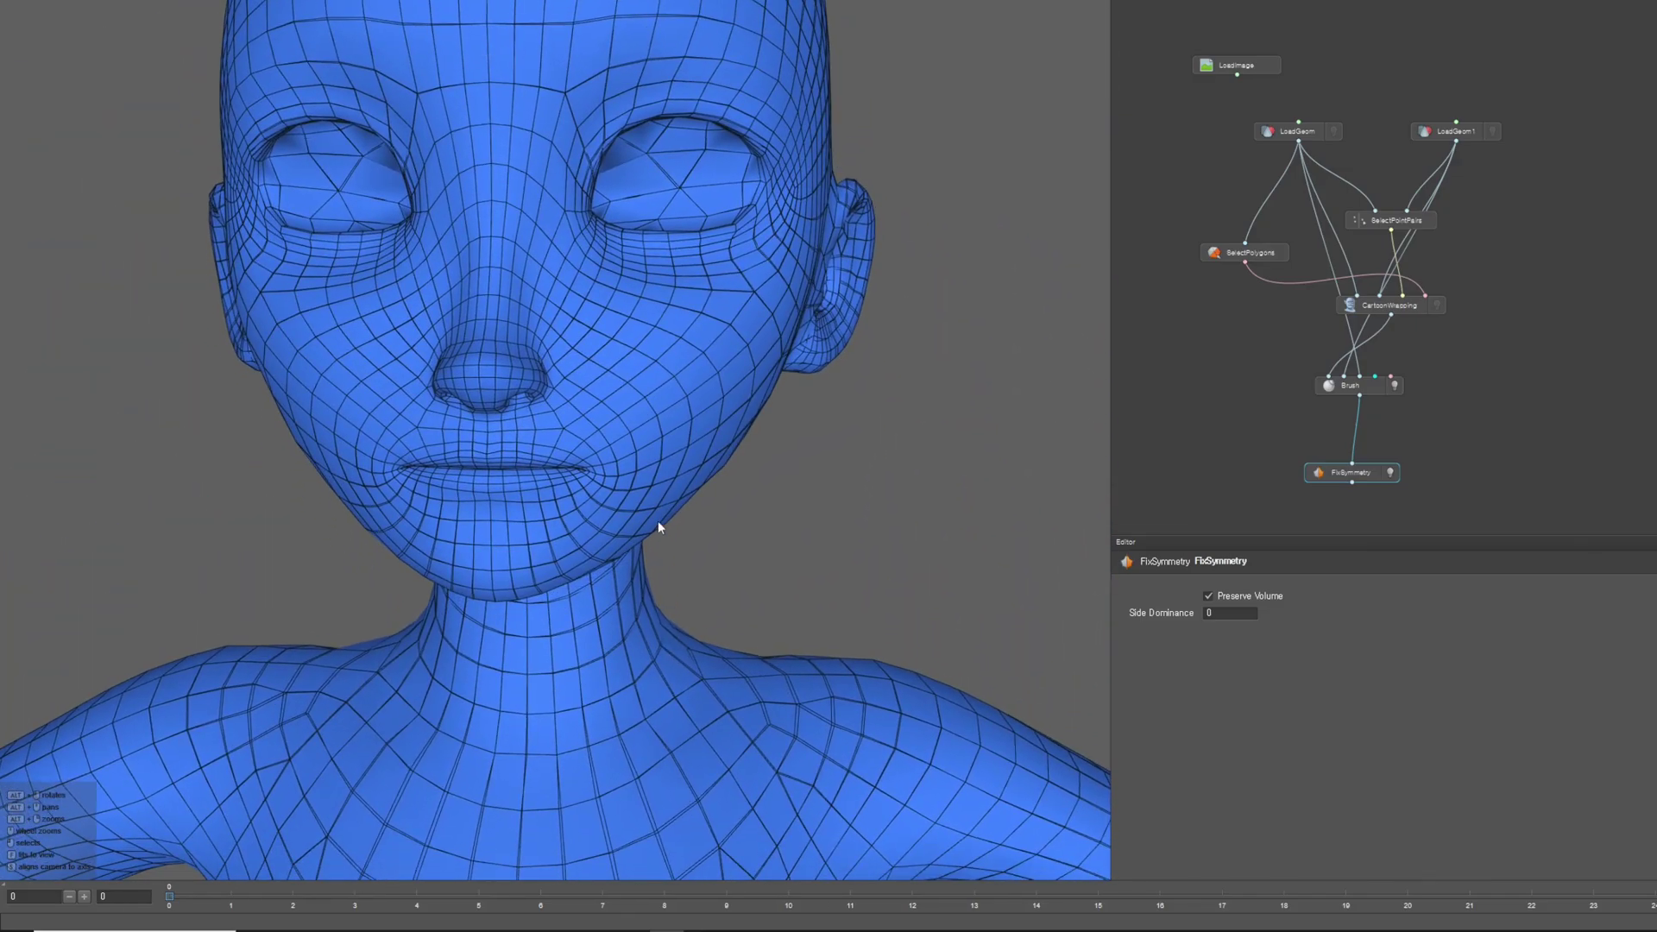
pyautogui.keyDown('alt'); pyautogui.moveTo(657, 521); pyautogui.dragTo(670, 562, button='right'); pyautogui.keyUp('alt')
pyautogui.keyDown('alt'); pyautogui.moveTo(671, 563); pyautogui.dragTo(742, 380, button='middle'); pyautogui.keyUp('alt')
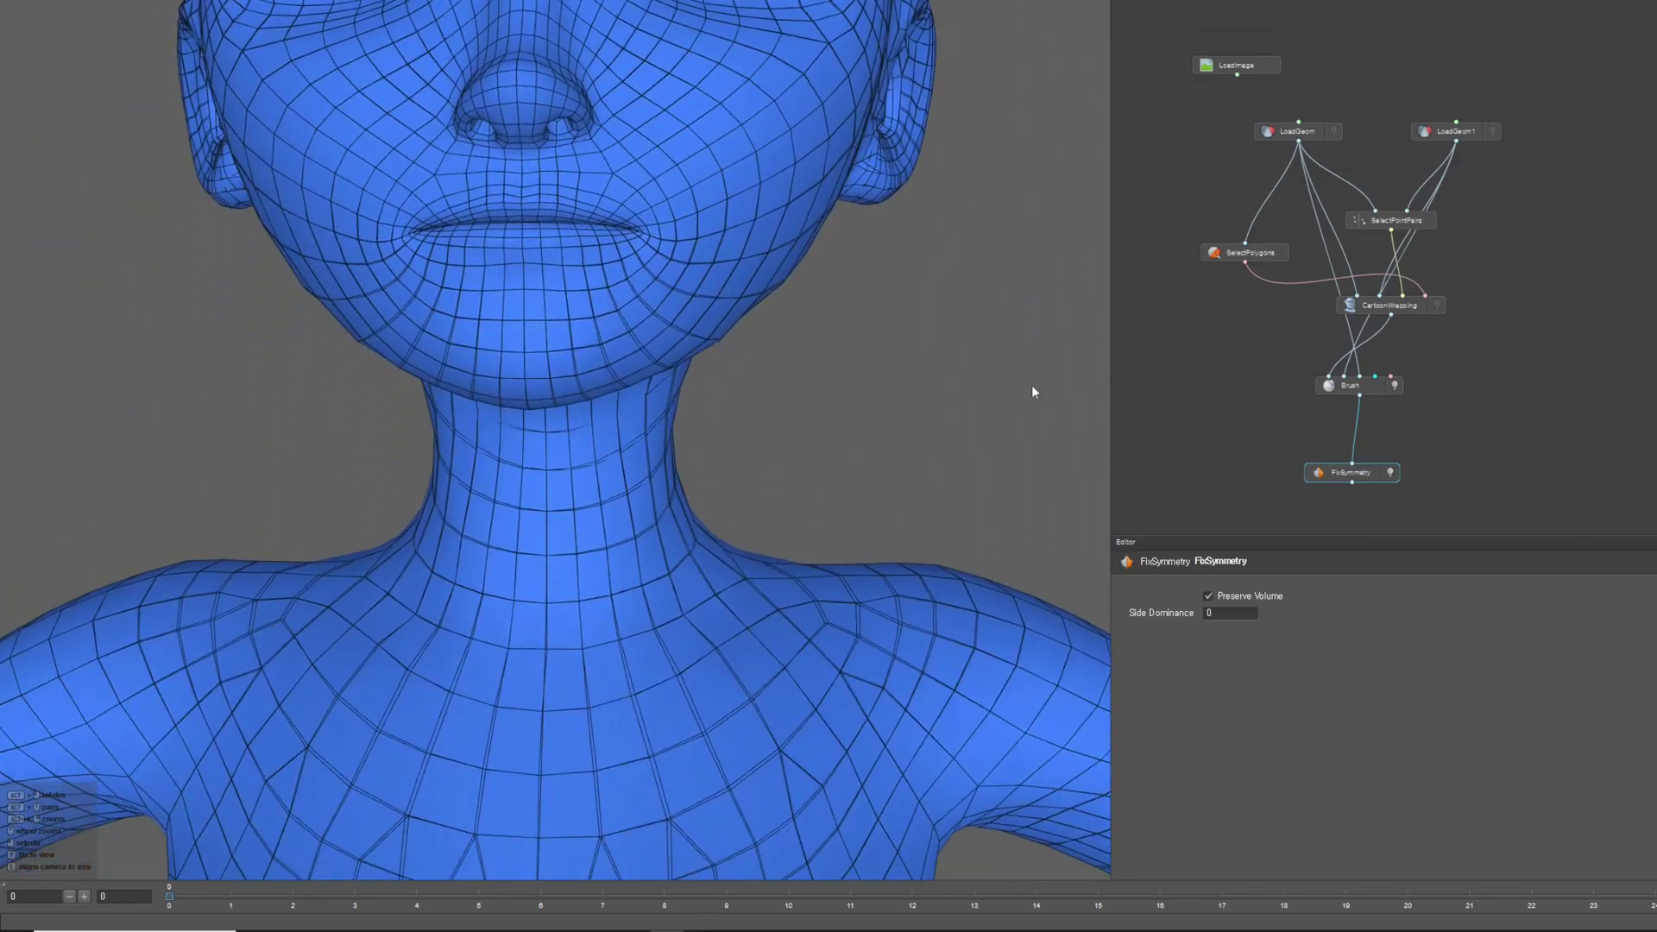
pyautogui.click(1397, 388)
pyautogui.click(1397, 388)
pyautogui.click(1396, 388)
pyautogui.click(1395, 387)
pyautogui.click(1395, 386)
pyautogui.click(1395, 387)
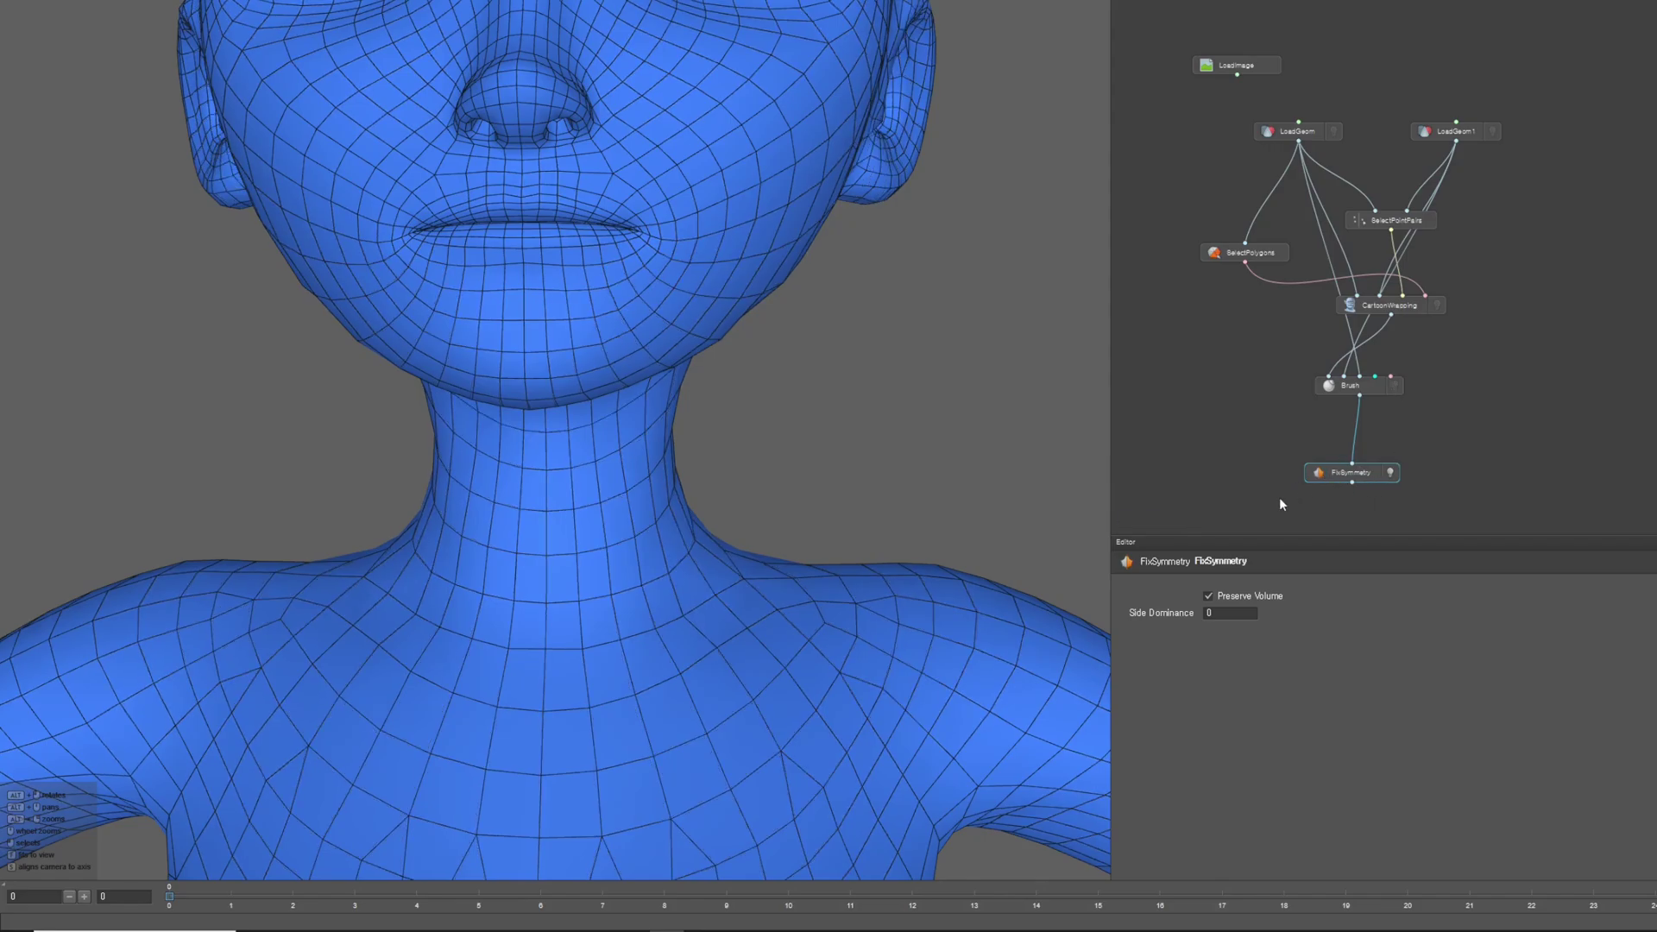
# Rearrange the graph view and inspect the head from left-side and front views
pyautogui.keyDown('alt'); pyautogui.moveTo(1278, 497); pyautogui.dragTo(1266, 445, button='middle'); pyautogui.keyUp('alt')
pyautogui.keyDown('alt'); pyautogui.moveTo(1073, 328); pyautogui.dragTo(721, 547, button='middle'); pyautogui.keyUp('alt')
pyautogui.keyDown('alt'); pyautogui.moveTo(704, 377); pyautogui.dragTo(788, 503); pyautogui.keyUp('alt')
pyautogui.keyDown('alt'); pyautogui.moveTo(788, 503); pyautogui.dragTo(1010, 373, button='middle'); pyautogui.keyUp('alt')
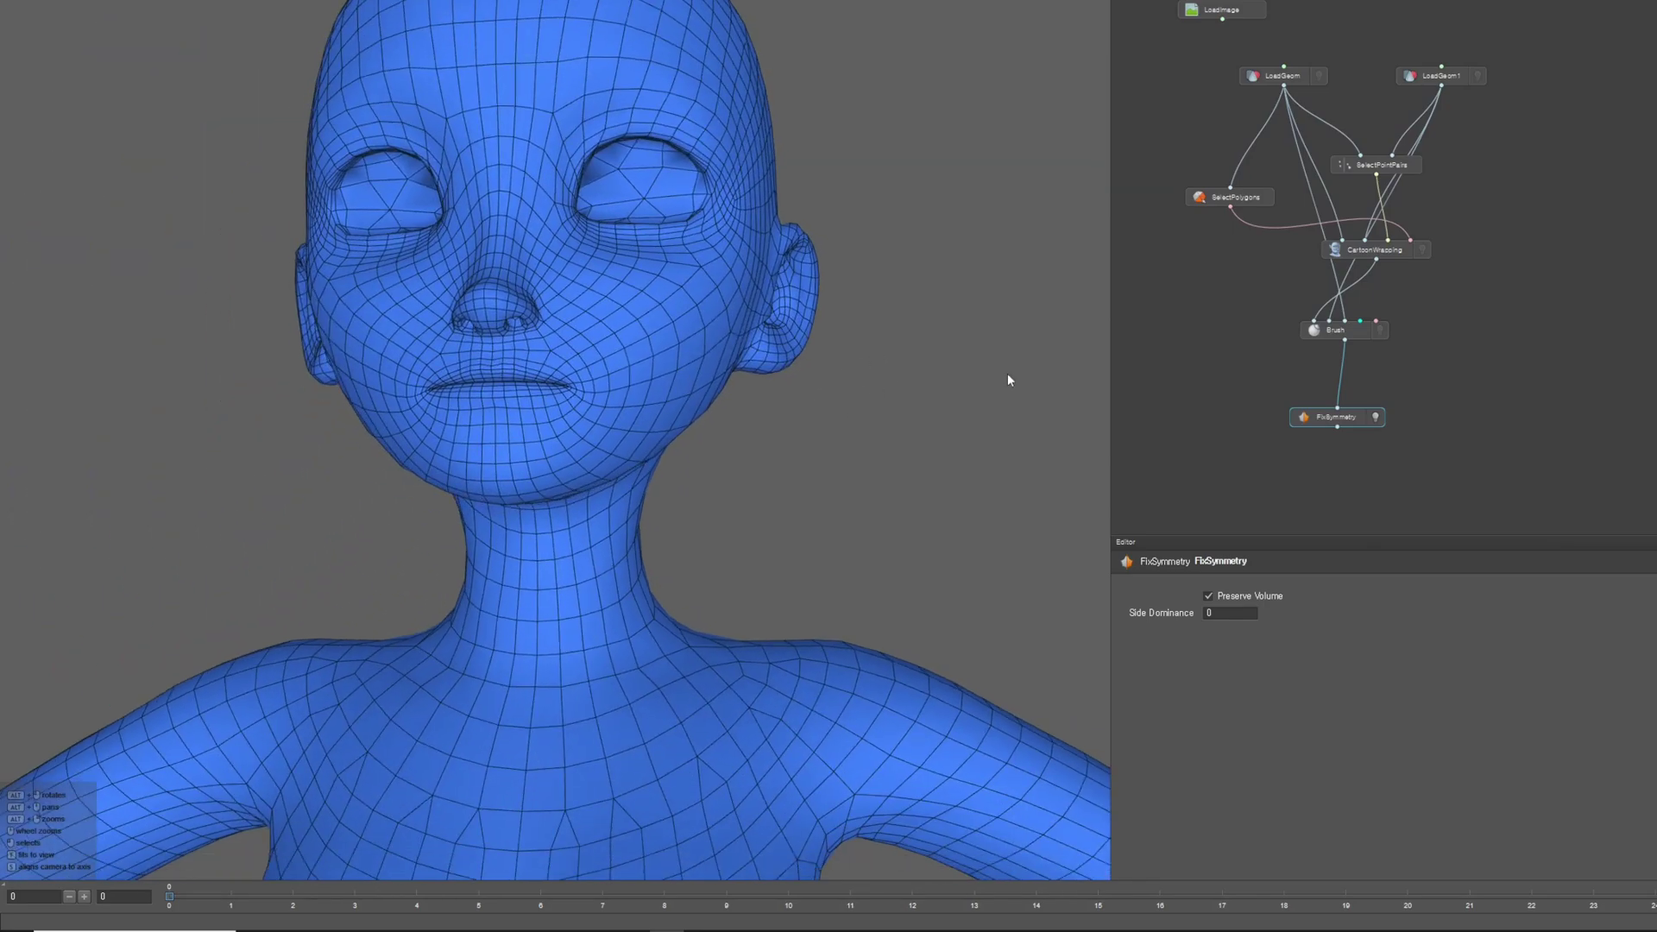
# Switch between the brushed and symmetrized mesh displays to compare them
pyautogui.click(1379, 330)
pyautogui.click(1379, 330)
pyautogui.click(1379, 330)
pyautogui.click(1379, 330)
# Open LoadGeom1's settings, briefly display the original mesh, then deselect the node
pyautogui.click(1474, 83)
pyautogui.click(1477, 76)
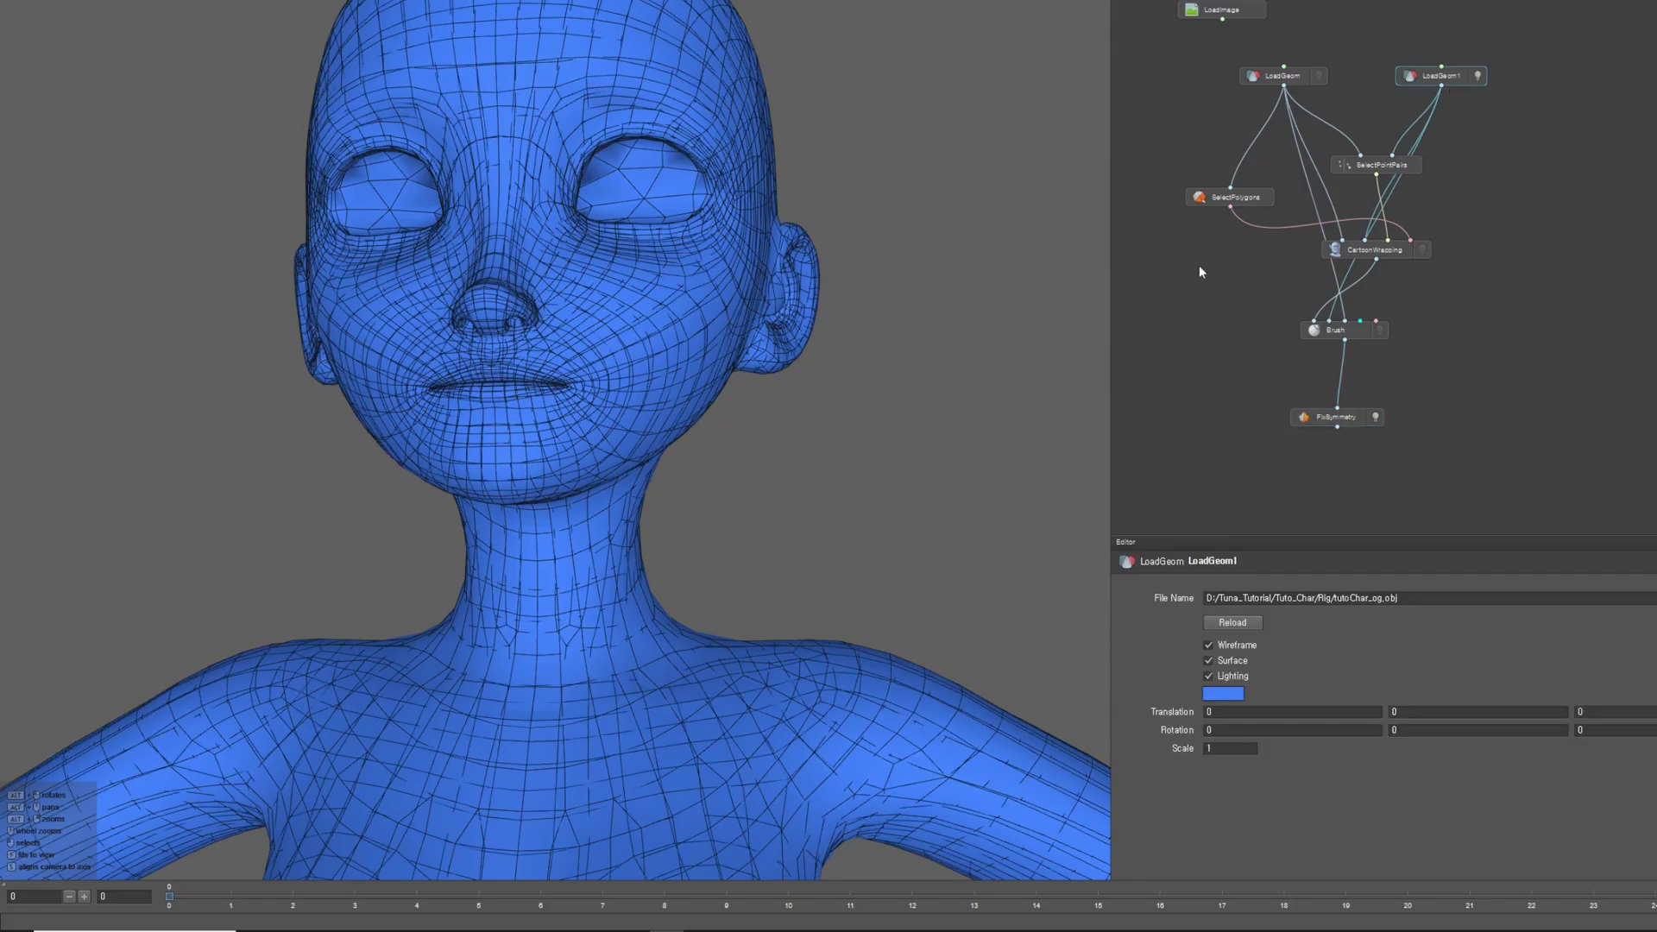
pyautogui.click(1477, 76)
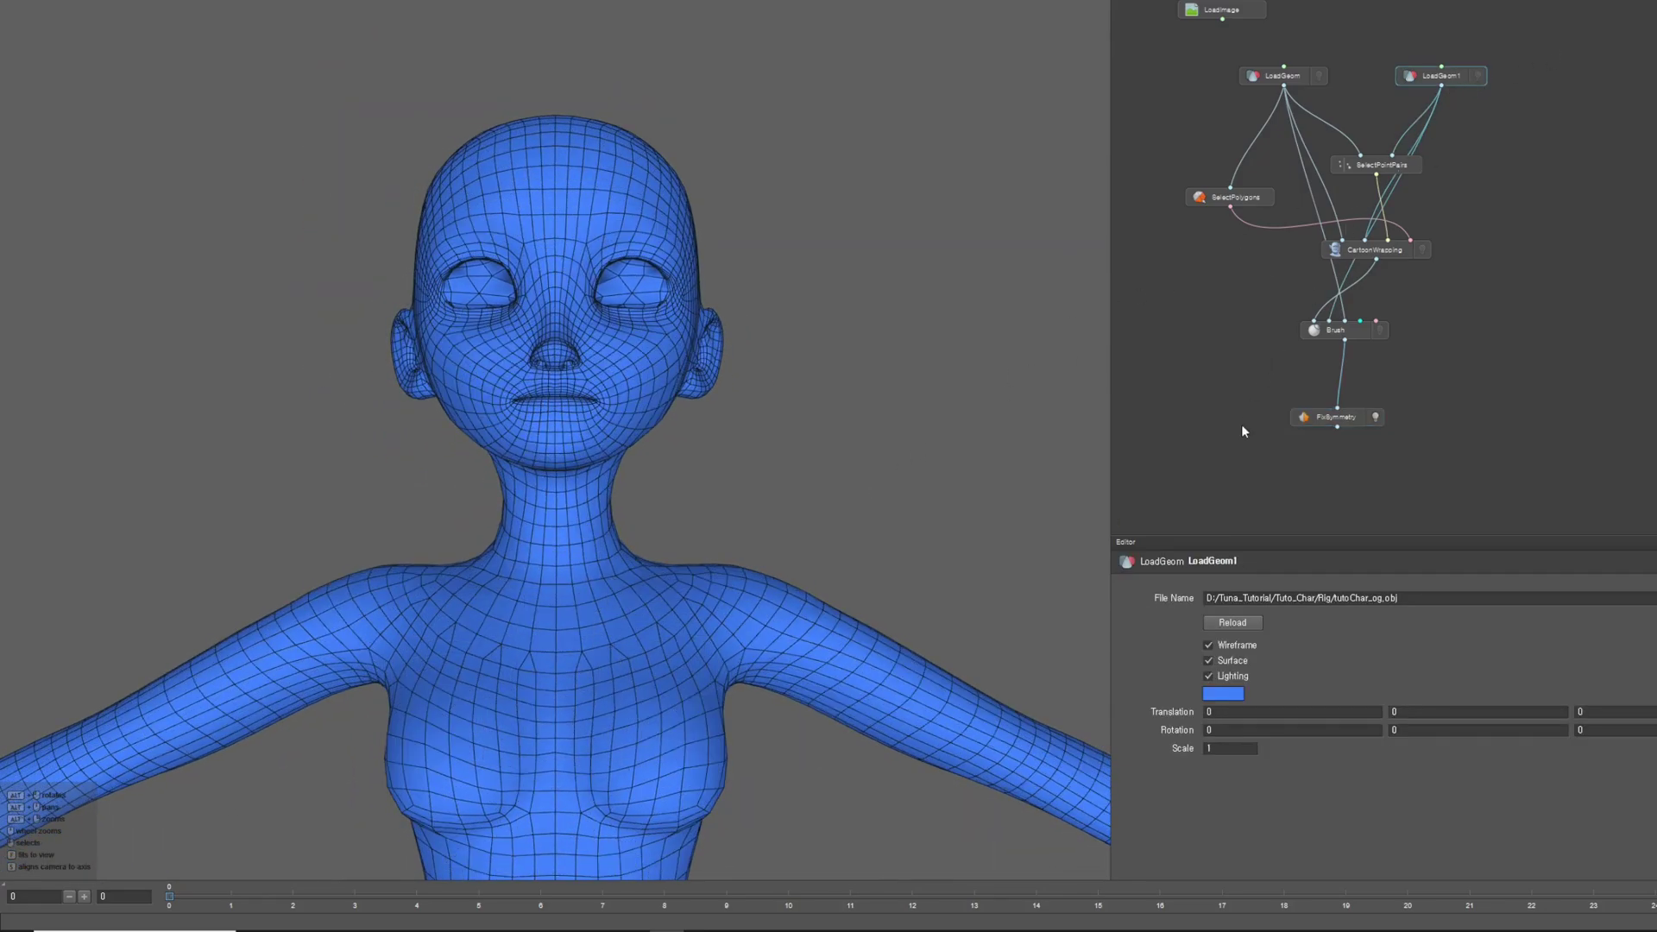
pyautogui.scroll(-3, 1269, 406)
pyautogui.click(1302, 371)
# Add a SaveGeom node fed by FixSymmetry and write the symmetrized mesh to the OBJ file
pyautogui.rightClick(1303, 373)
pyautogui.write('s')
pyautogui.press('Down')
pyautogui.press('Down')
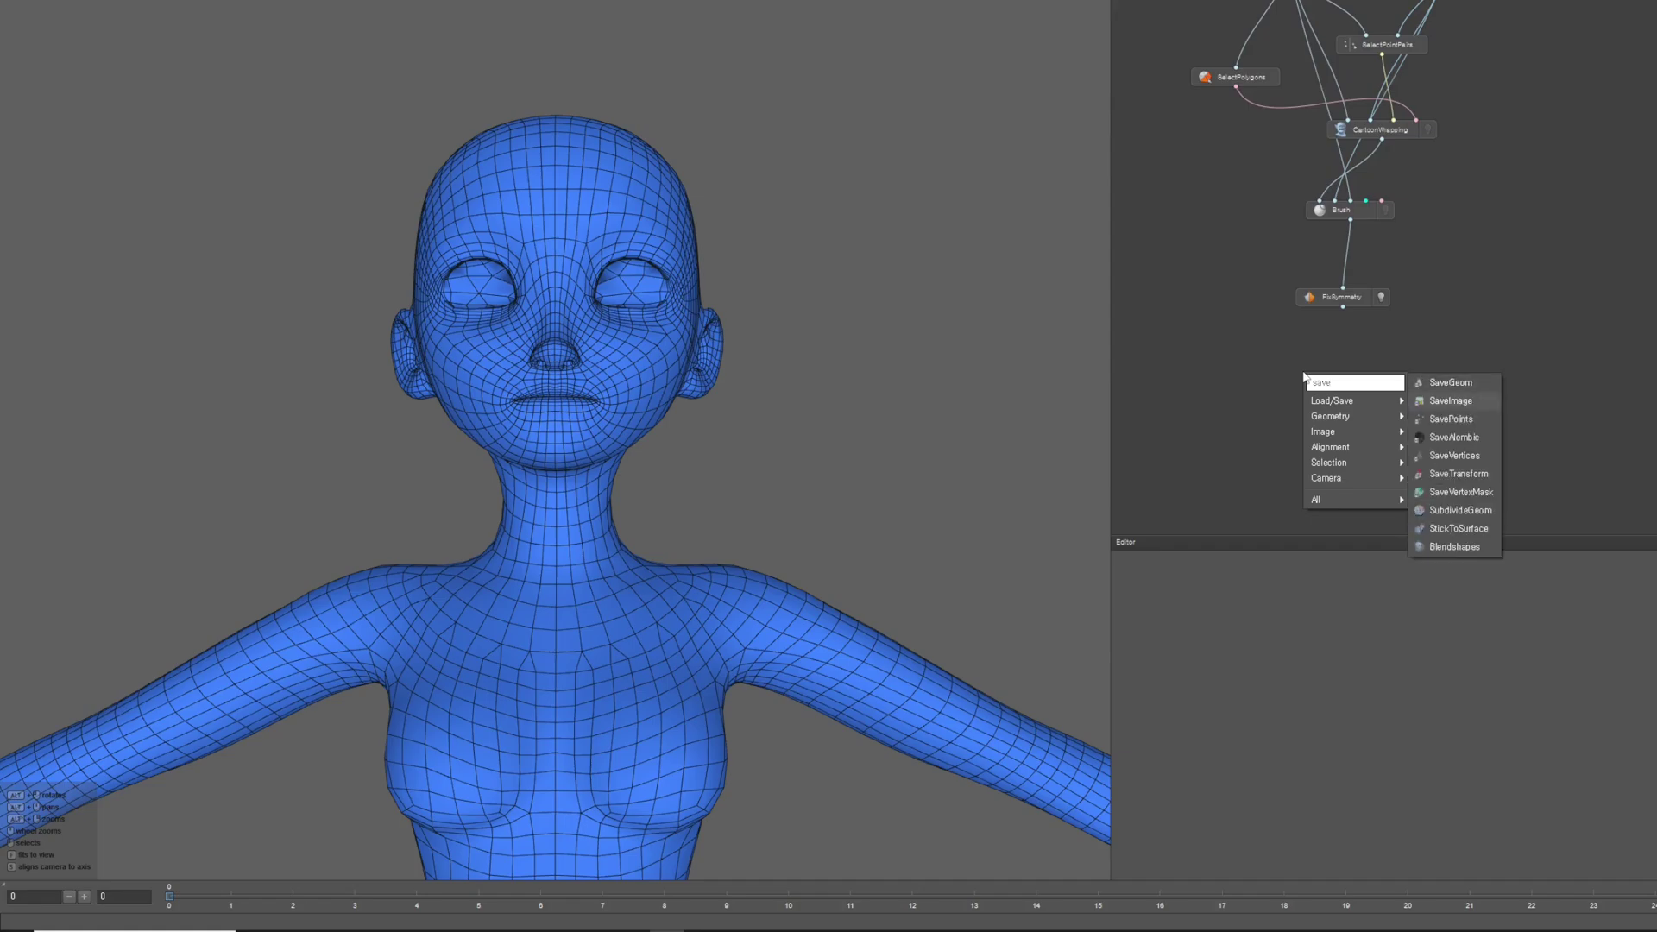
pyautogui.press('Return')
pyautogui.moveTo(1305, 376); pyautogui.dragTo(1329, 373)
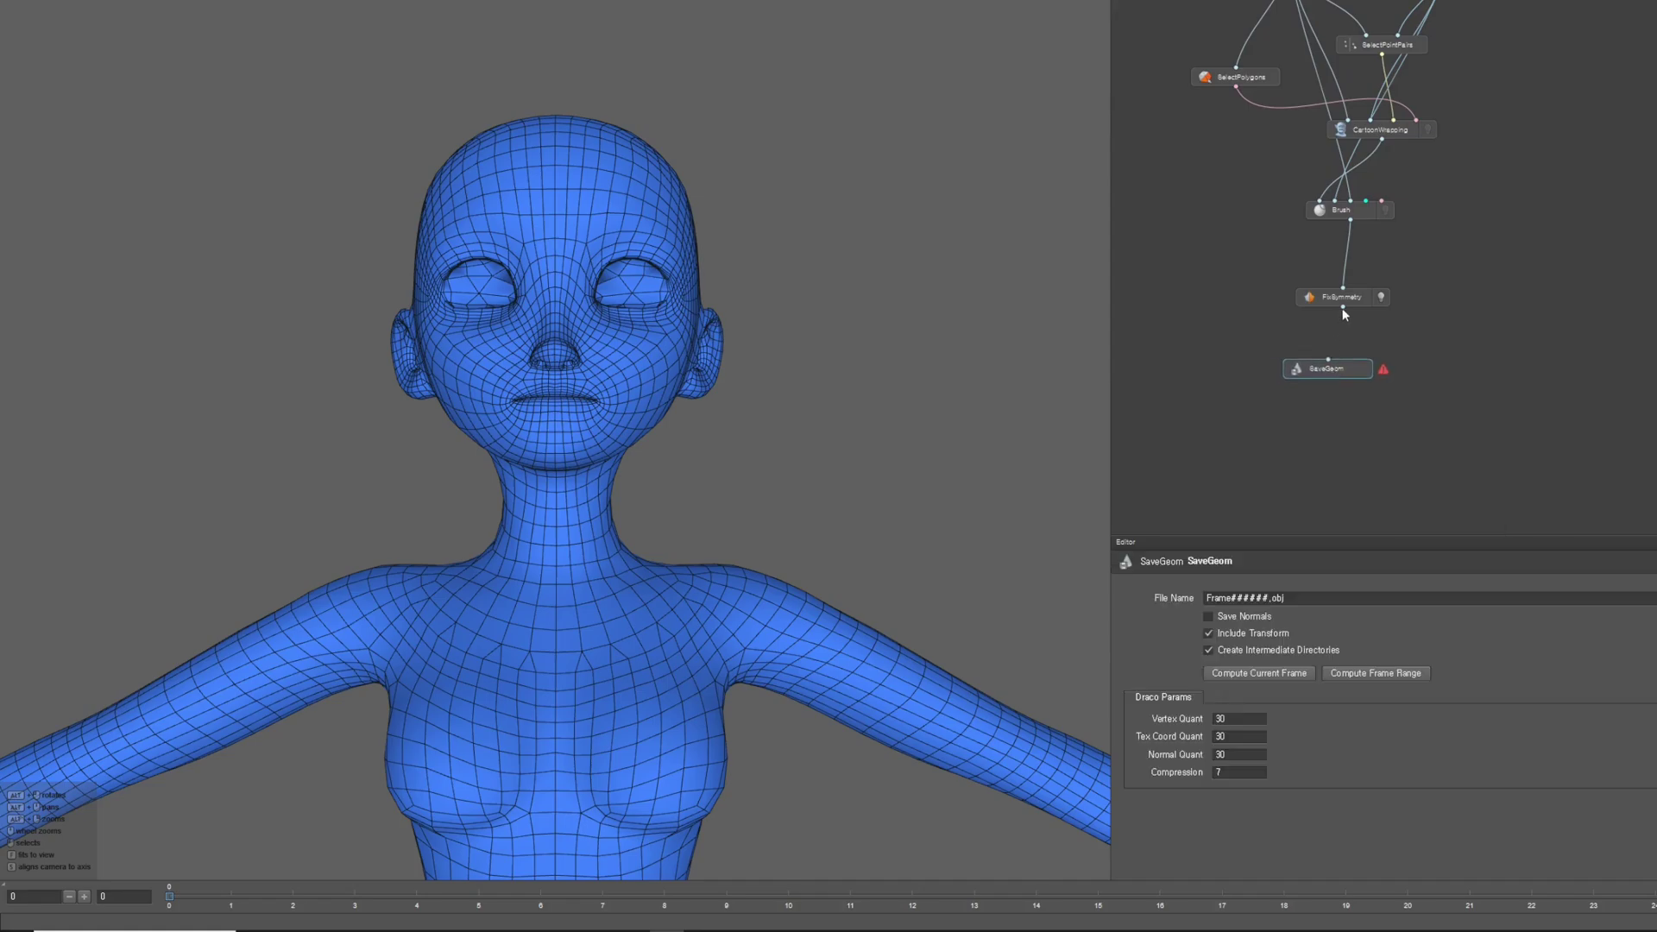
pyautogui.moveTo(1342, 307); pyautogui.dragTo(1327, 360)
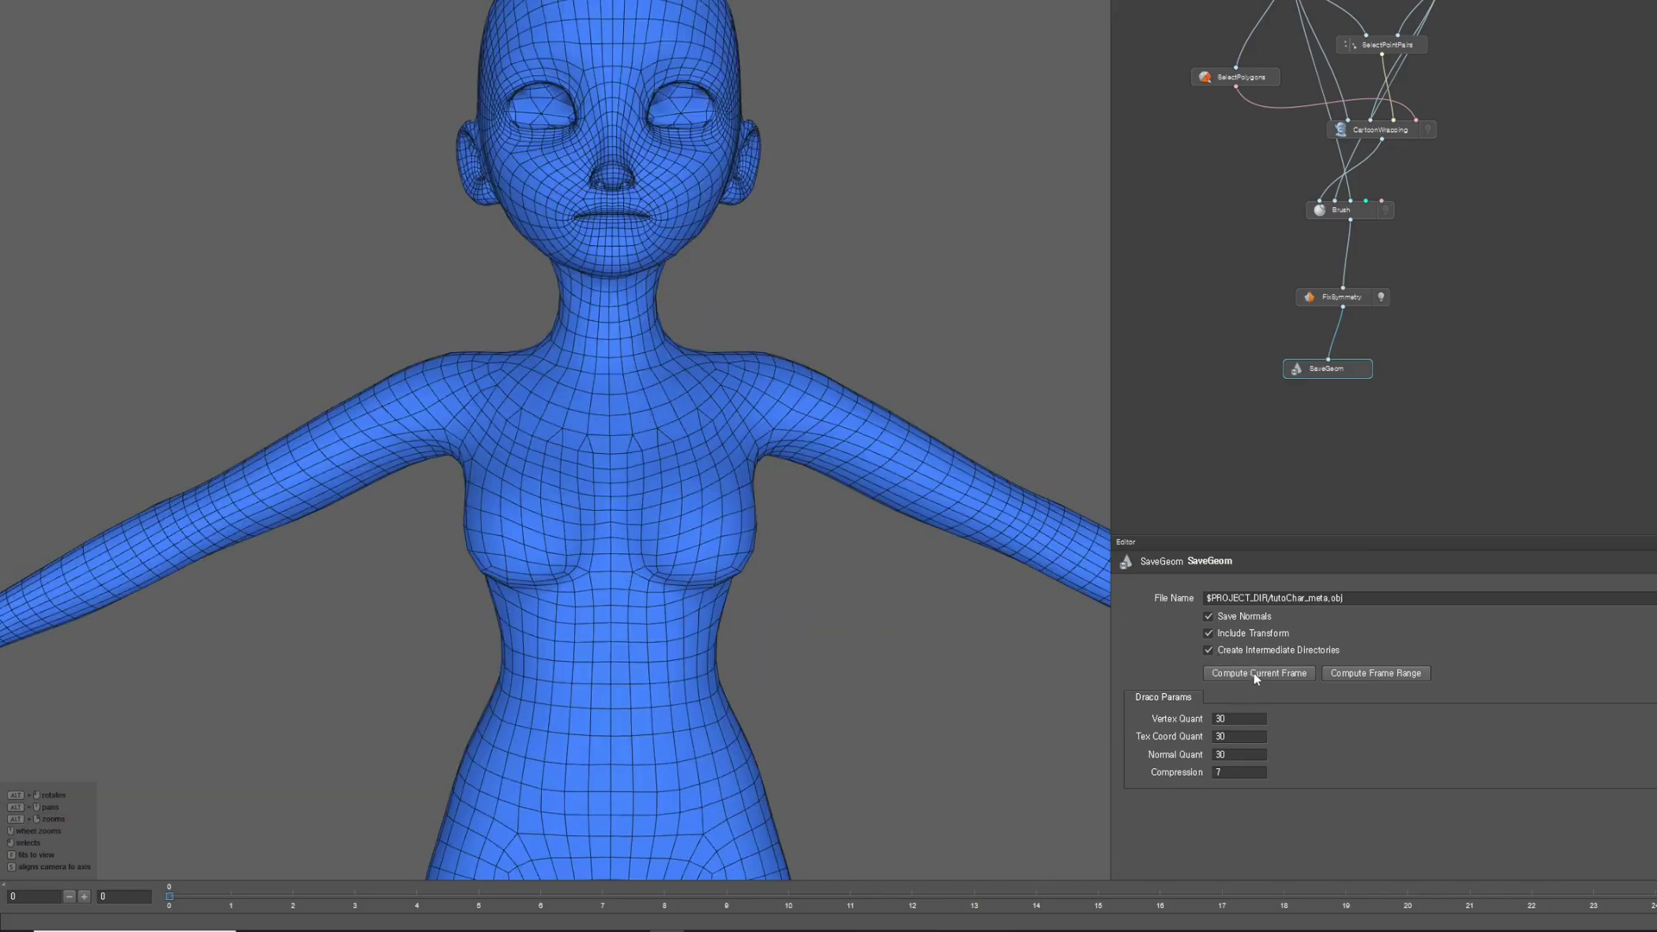
pyautogui.click(1253, 672)
pyautogui.keyDown('alt'); pyautogui.moveTo(990, 685); pyautogui.dragTo(787, 521, button='right'); pyautogui.keyUp('alt')
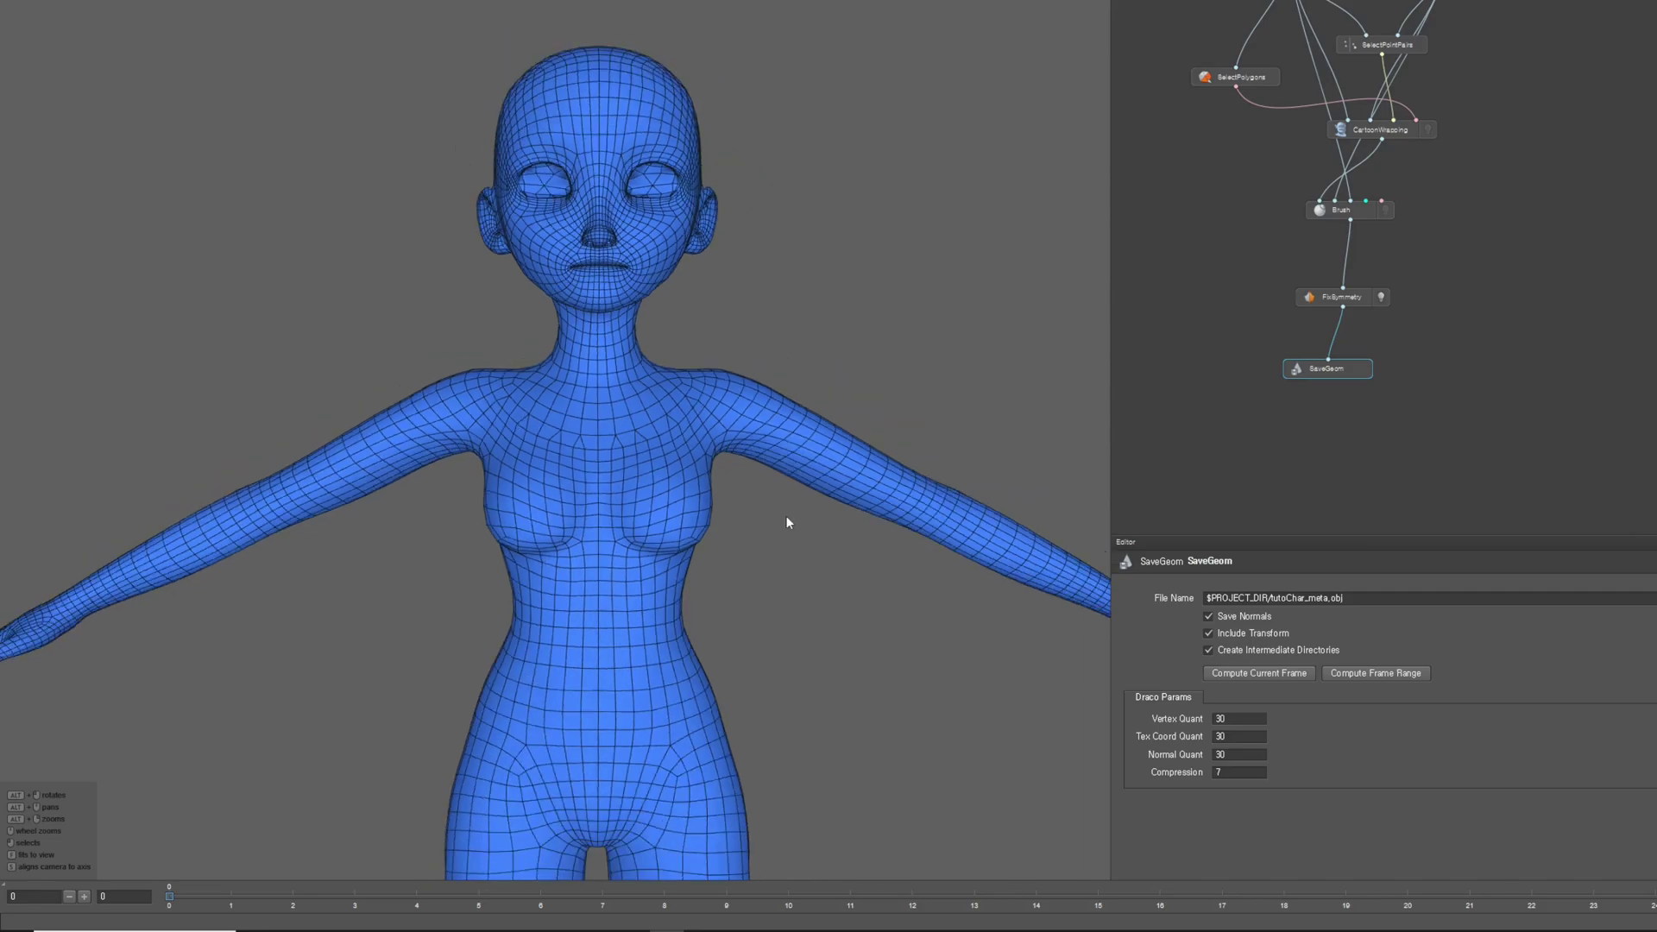